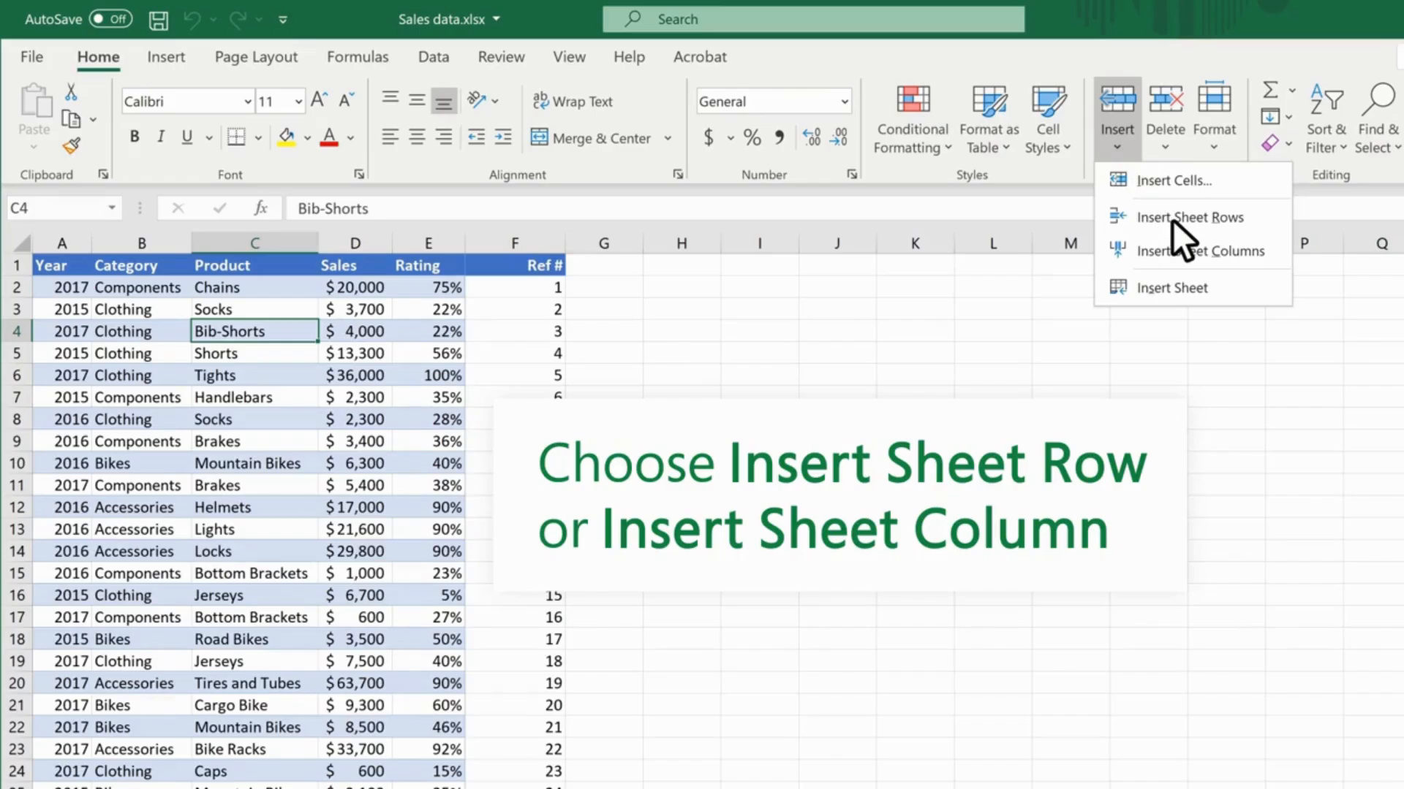
Insert a sheet row above the Bib-Shorts row and open the delete options for that blank row
{"action": "left_click", "coordinate": [1173, 219]}
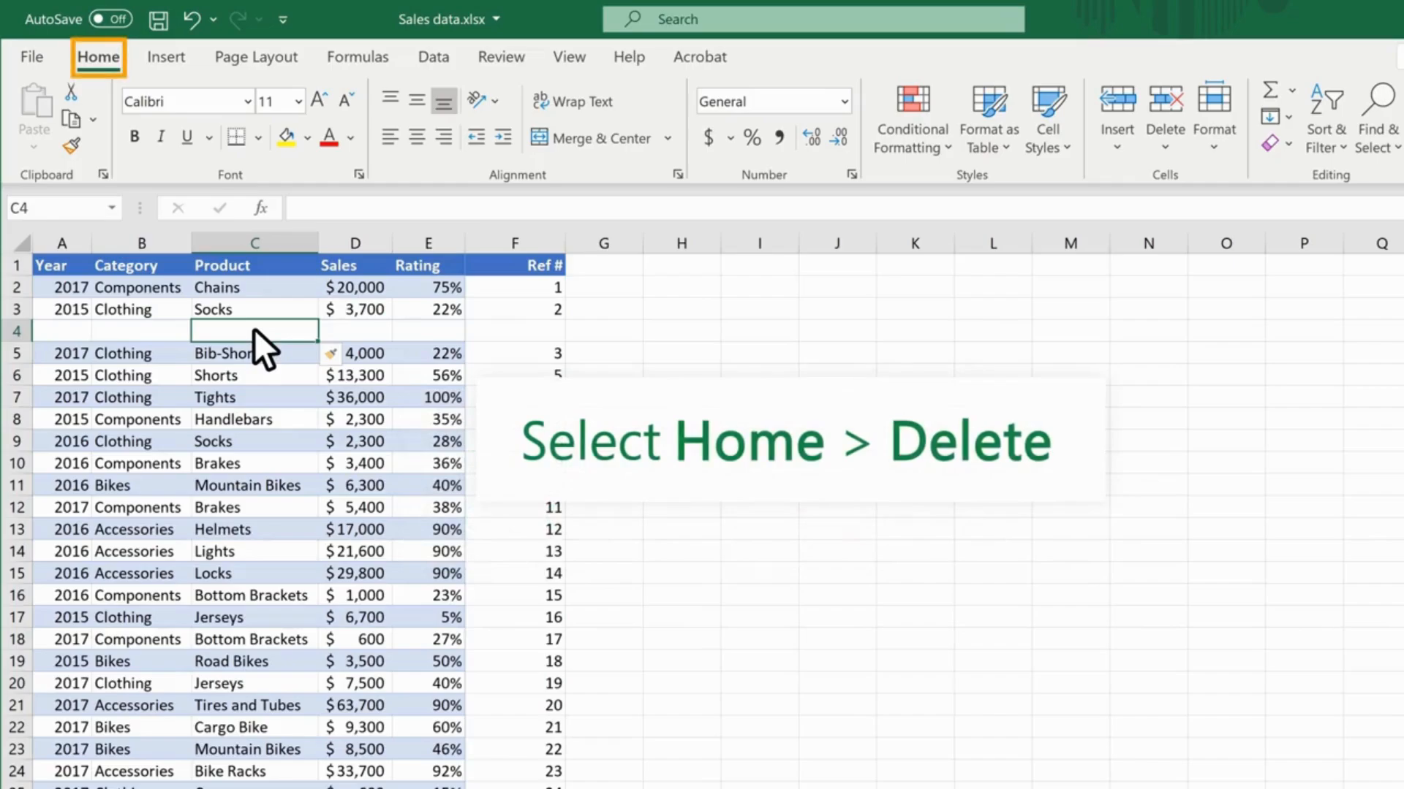
{"action": "left_click", "coordinate": [1165, 144]}
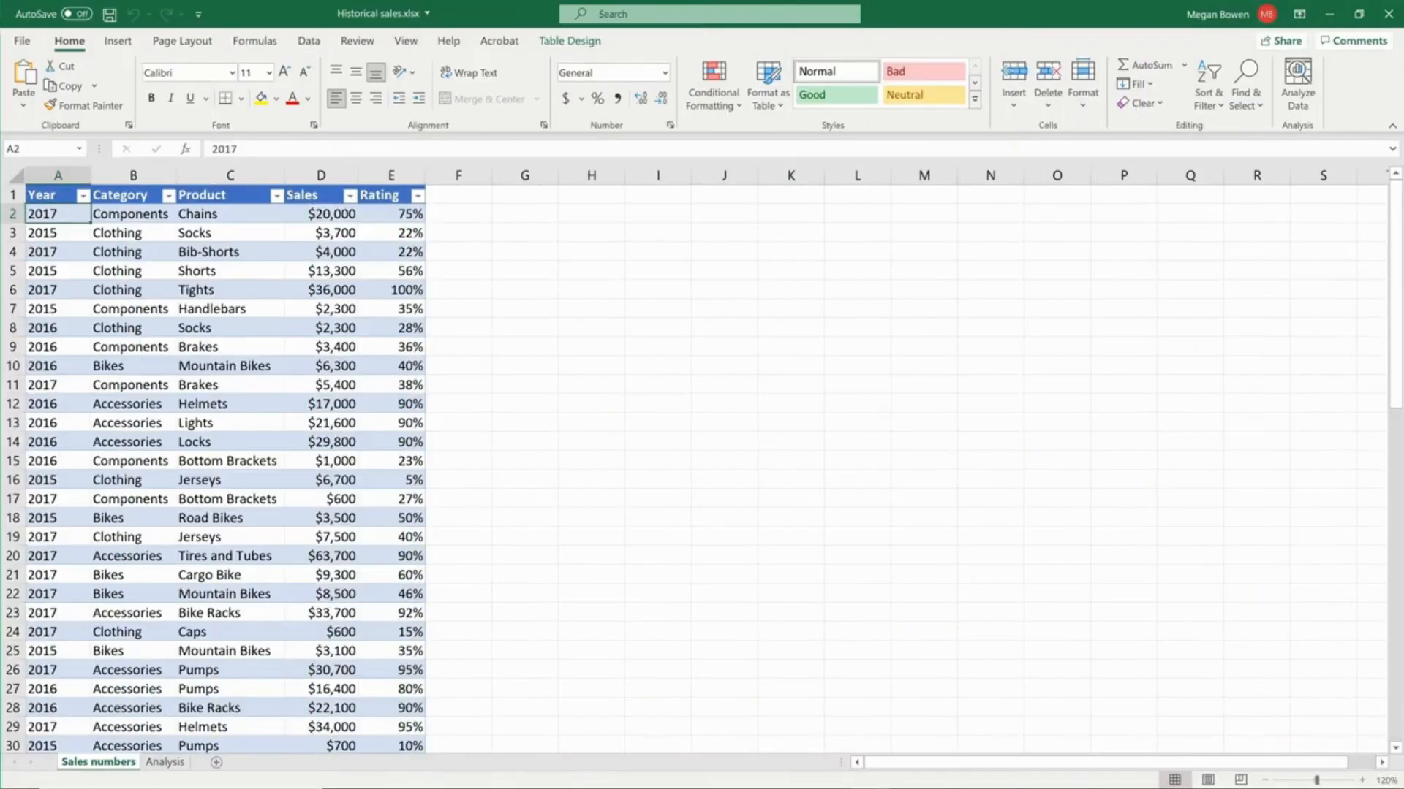
Select the Bib-Shorts cell C4 on its own and after that the continuous range A2:E14
{"action": "left_click", "coordinate": [247, 253]}
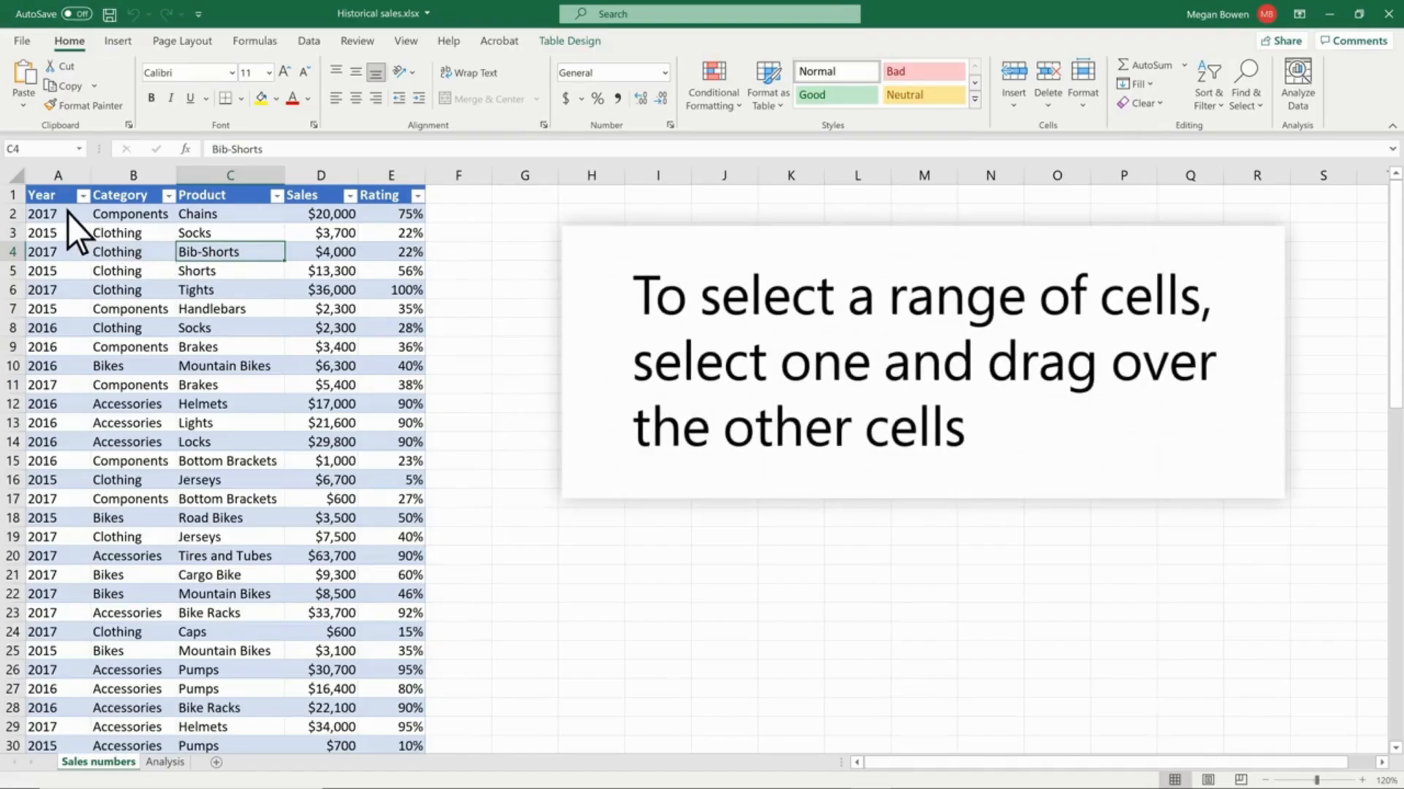
{"action": "left_click_drag", "start_coordinate": [67, 213], "coordinate": [392, 440]}
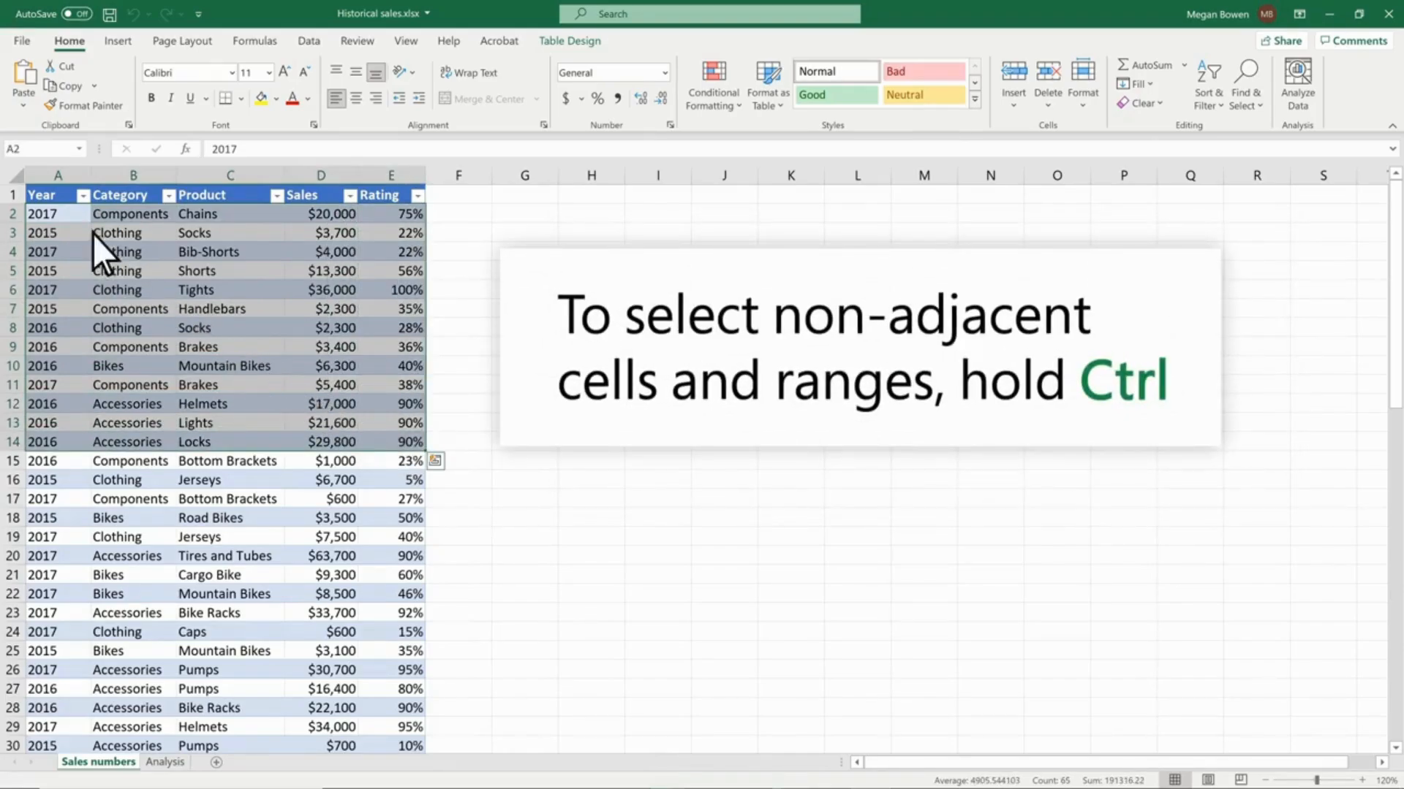
Select the non-adjacent ranges A2:E2, A4:E4 and A6:E6 together
{"action": "left_click_drag", "start_coordinate": [69, 213], "coordinate": [388, 213]}
{"action": "left_click_drag", "start_coordinate": [64, 253], "coordinate": [381, 252]}
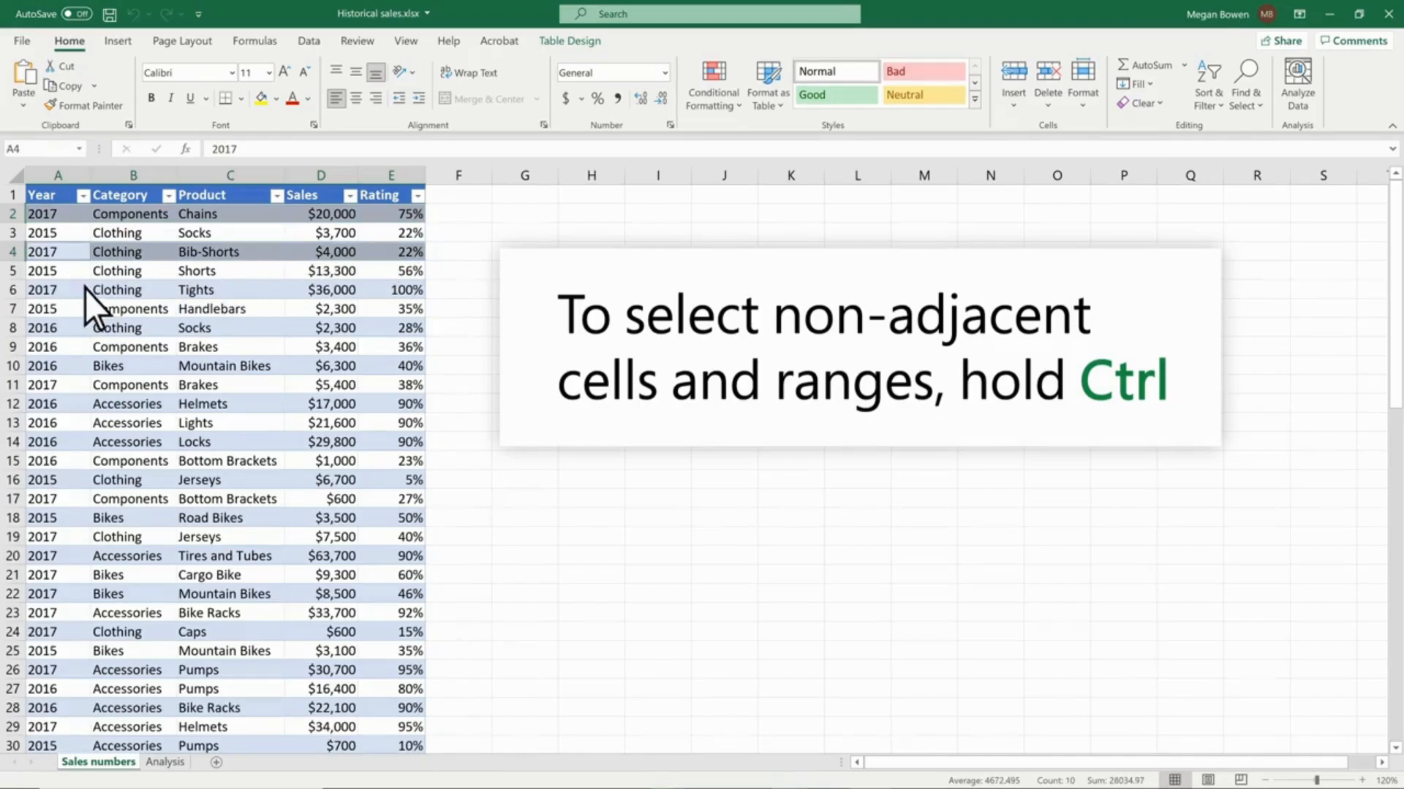
{"action": "left_click_drag", "start_coordinate": [68, 291], "coordinate": [378, 289]}
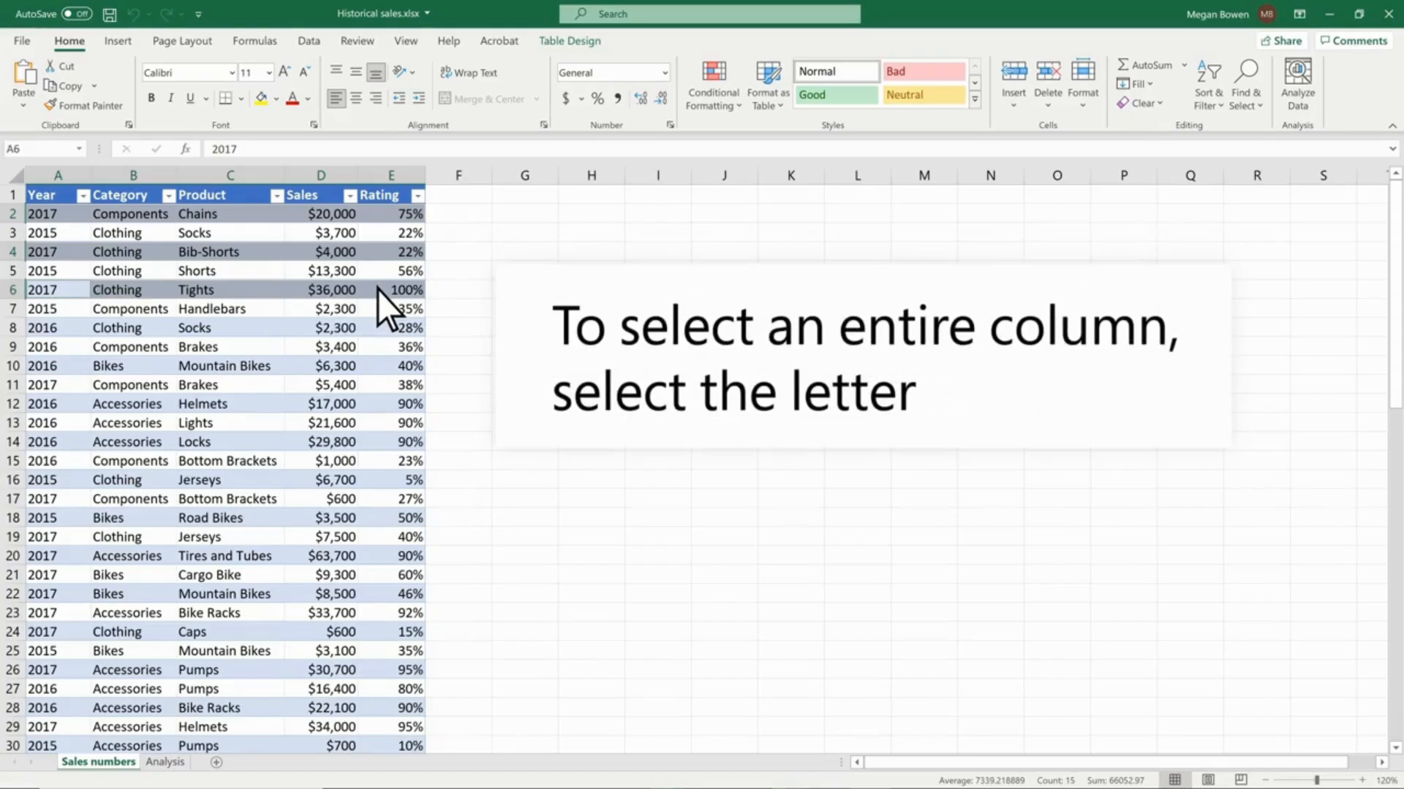
Select whole column B, whole row 4, and finally the non-adjacent columns B and D together
{"action": "left_click", "coordinate": [139, 177]}
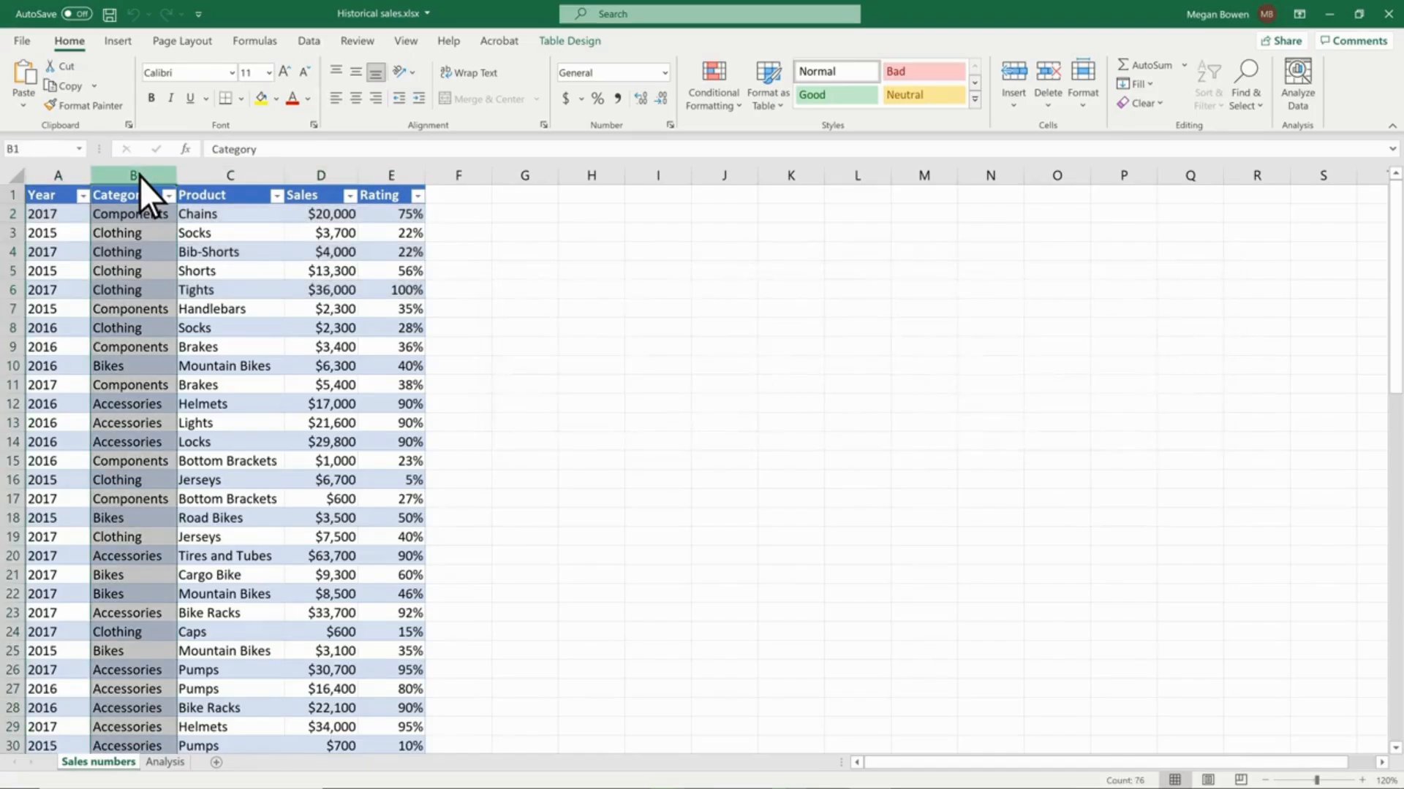
{"action": "left_click", "coordinate": [20, 252]}
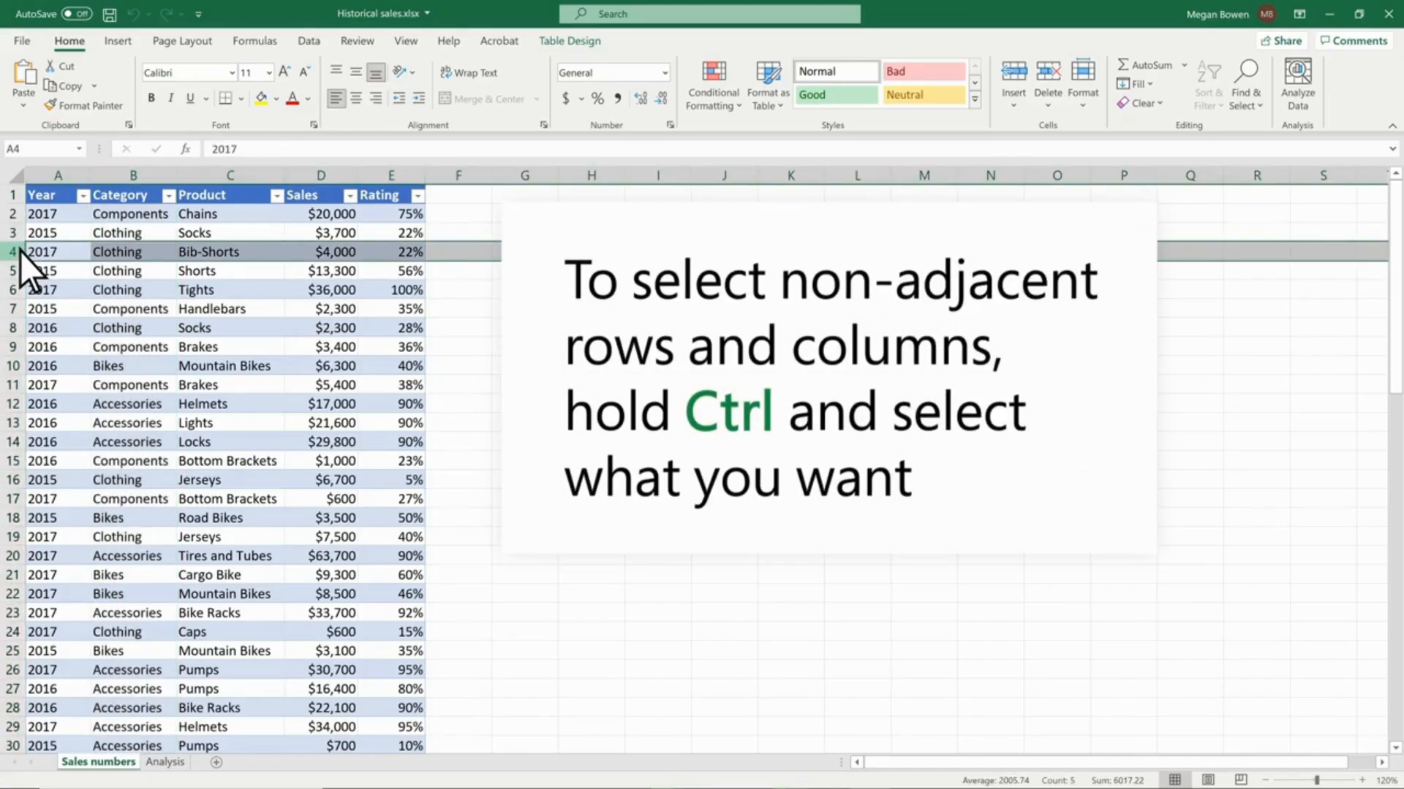
{"action": "left_click", "coordinate": [139, 176]}
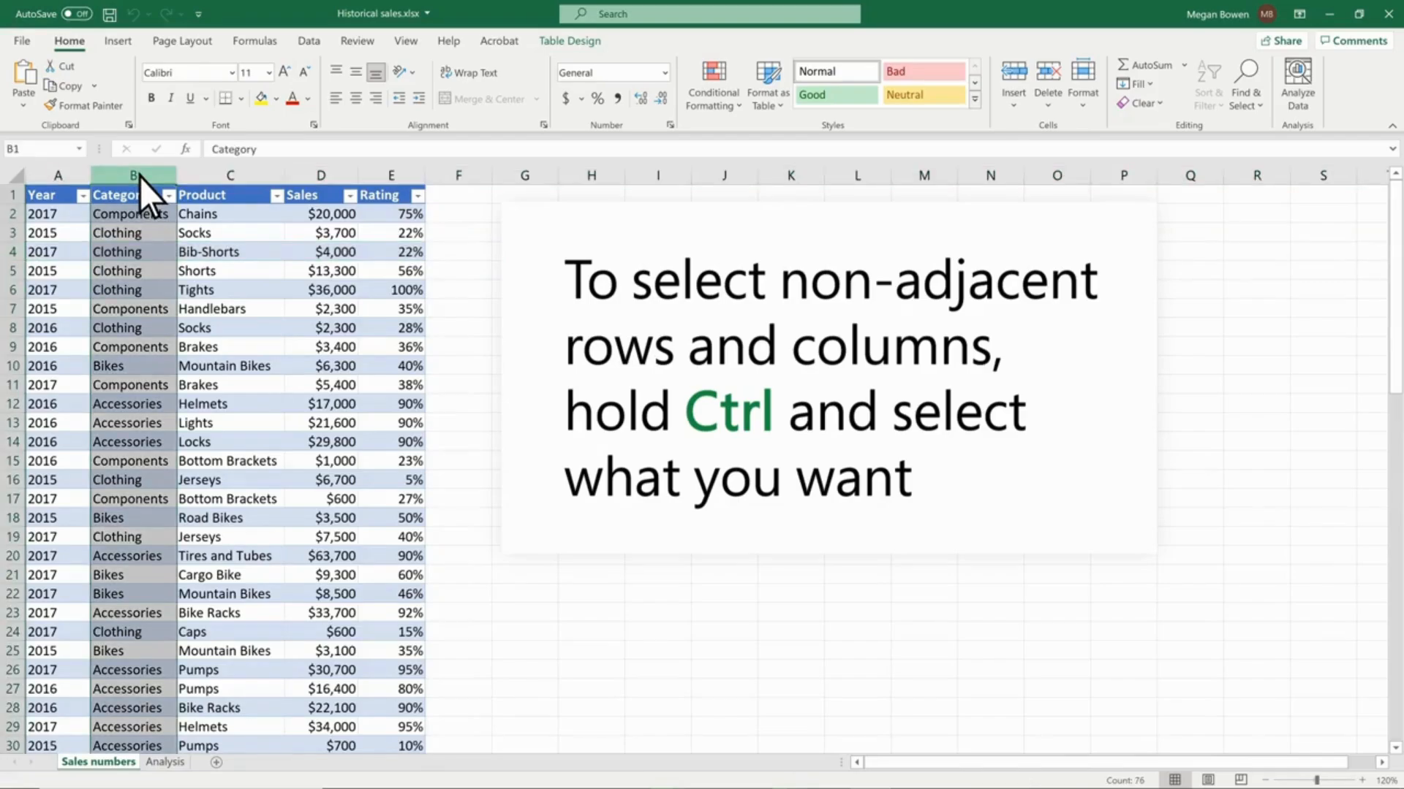
{"action": "left_click", "coordinate": [331, 177], "text": "ctrl"}
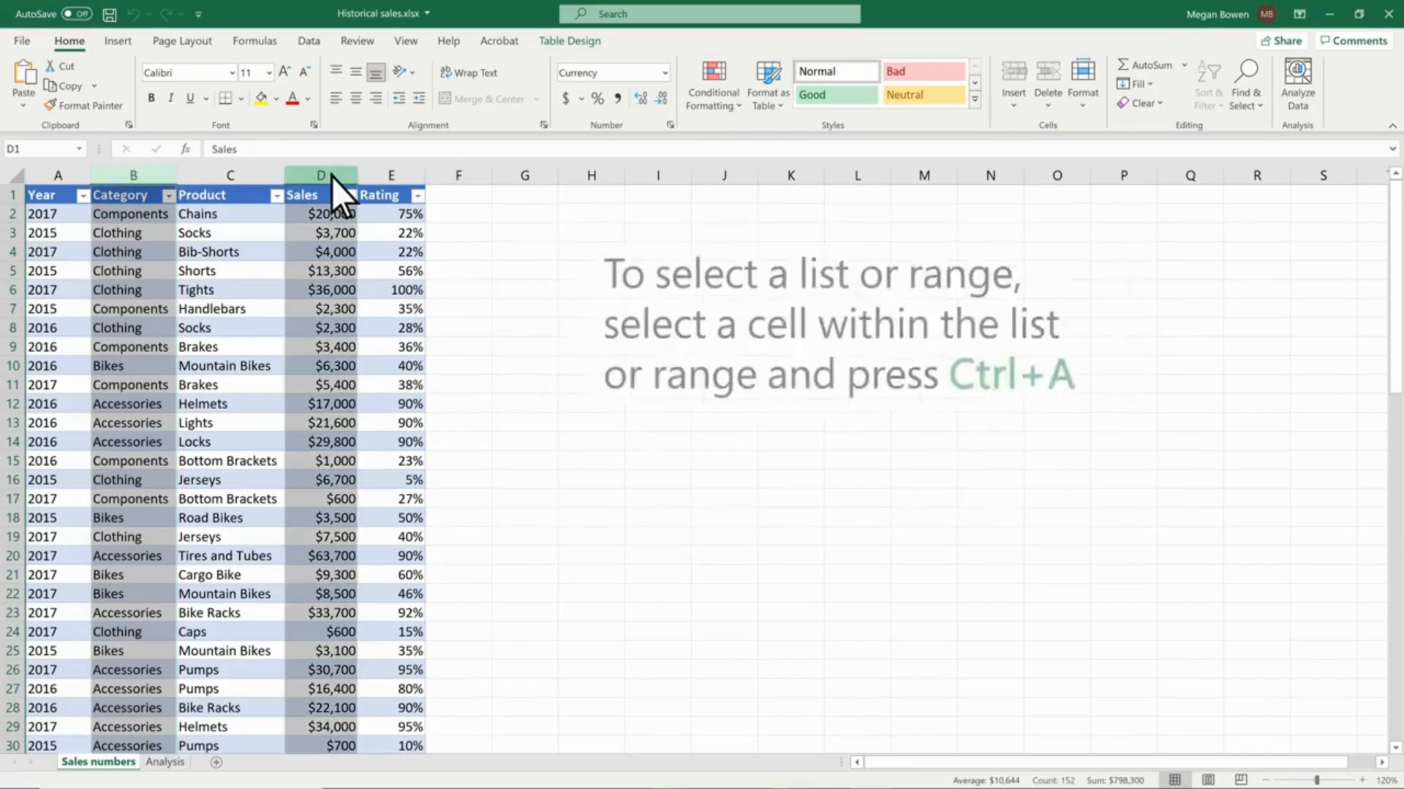
Select all the table's data starting from cell A2, and after that the entire worksheet
{"action": "left_click", "coordinate": [69, 212]}
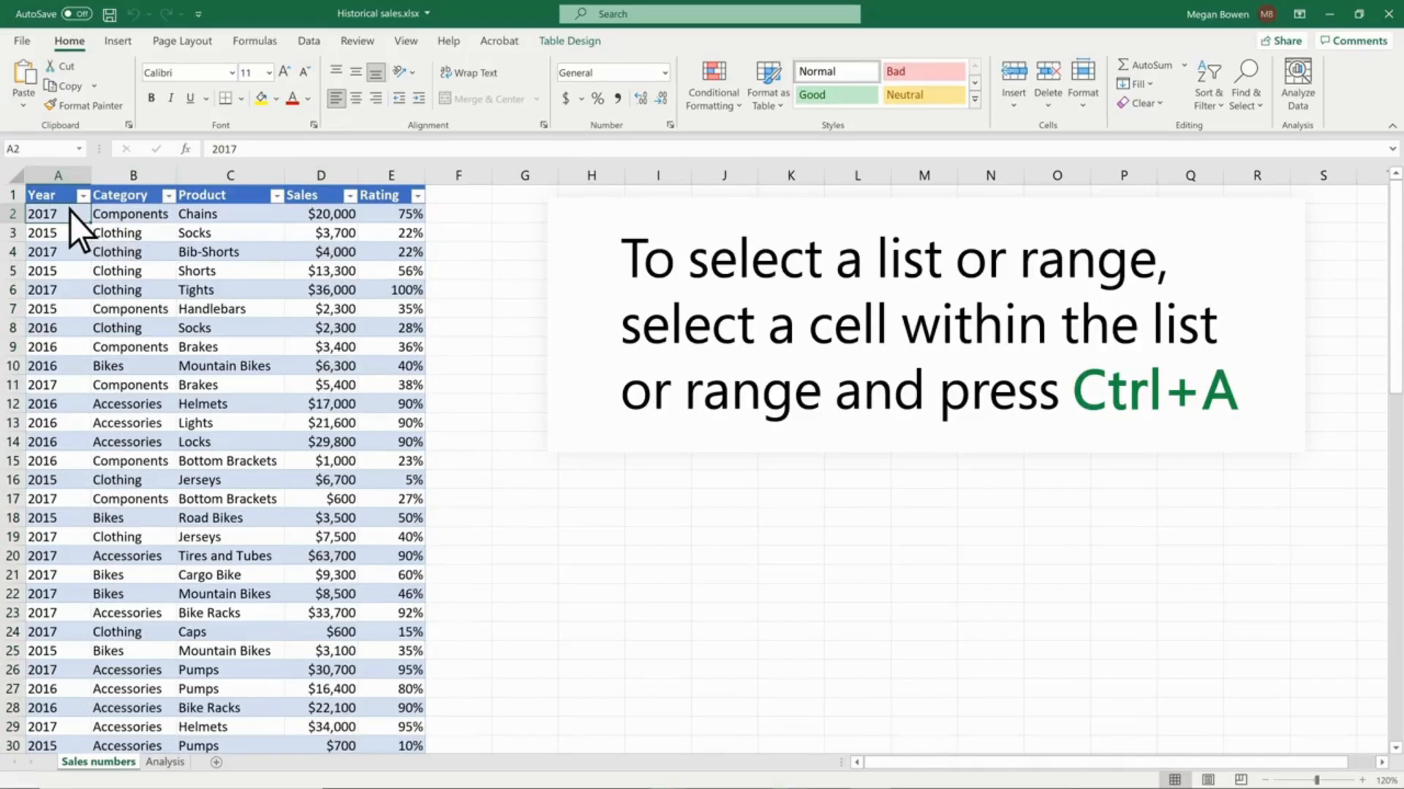
{"action": "key", "text": "ctrl+a"}
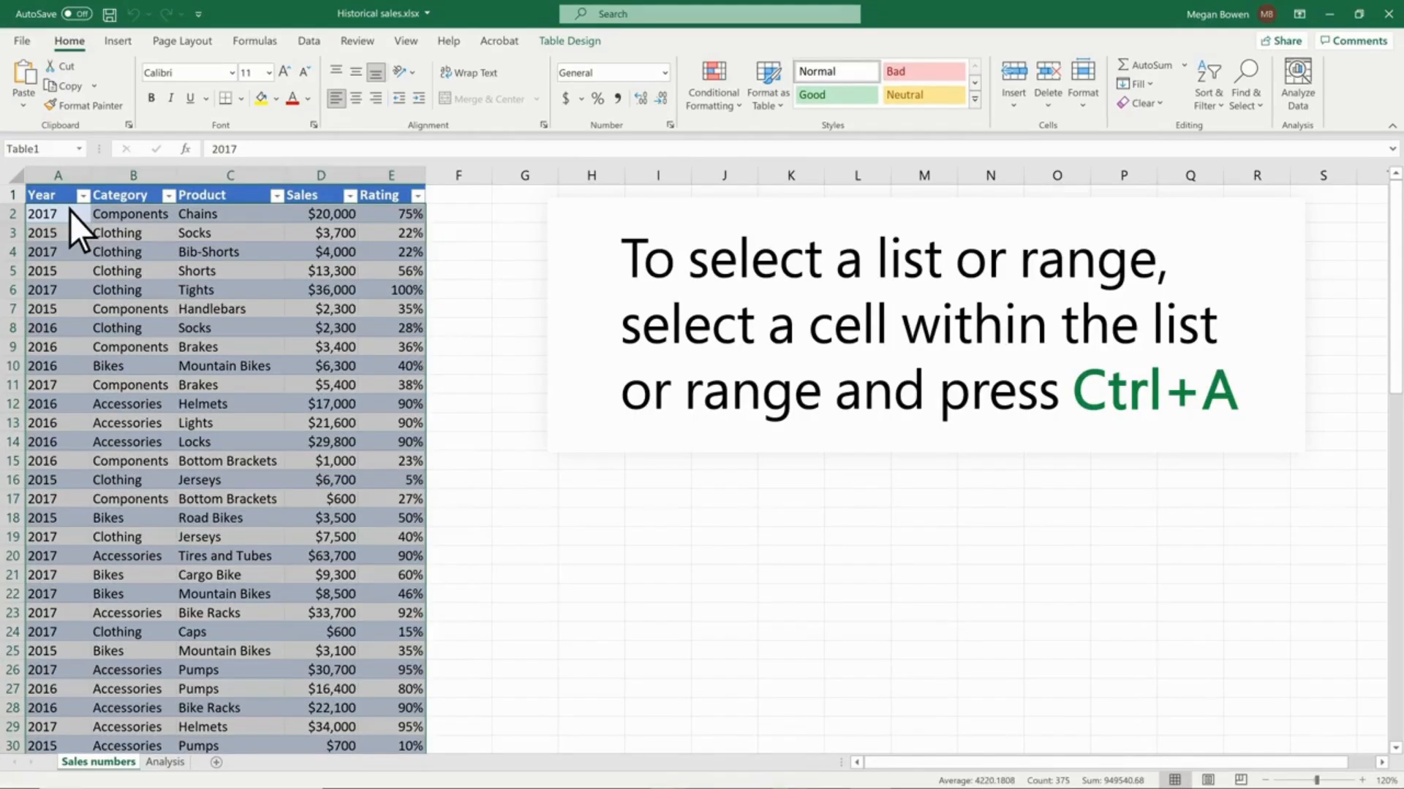
{"action": "left_click", "coordinate": [15, 177]}
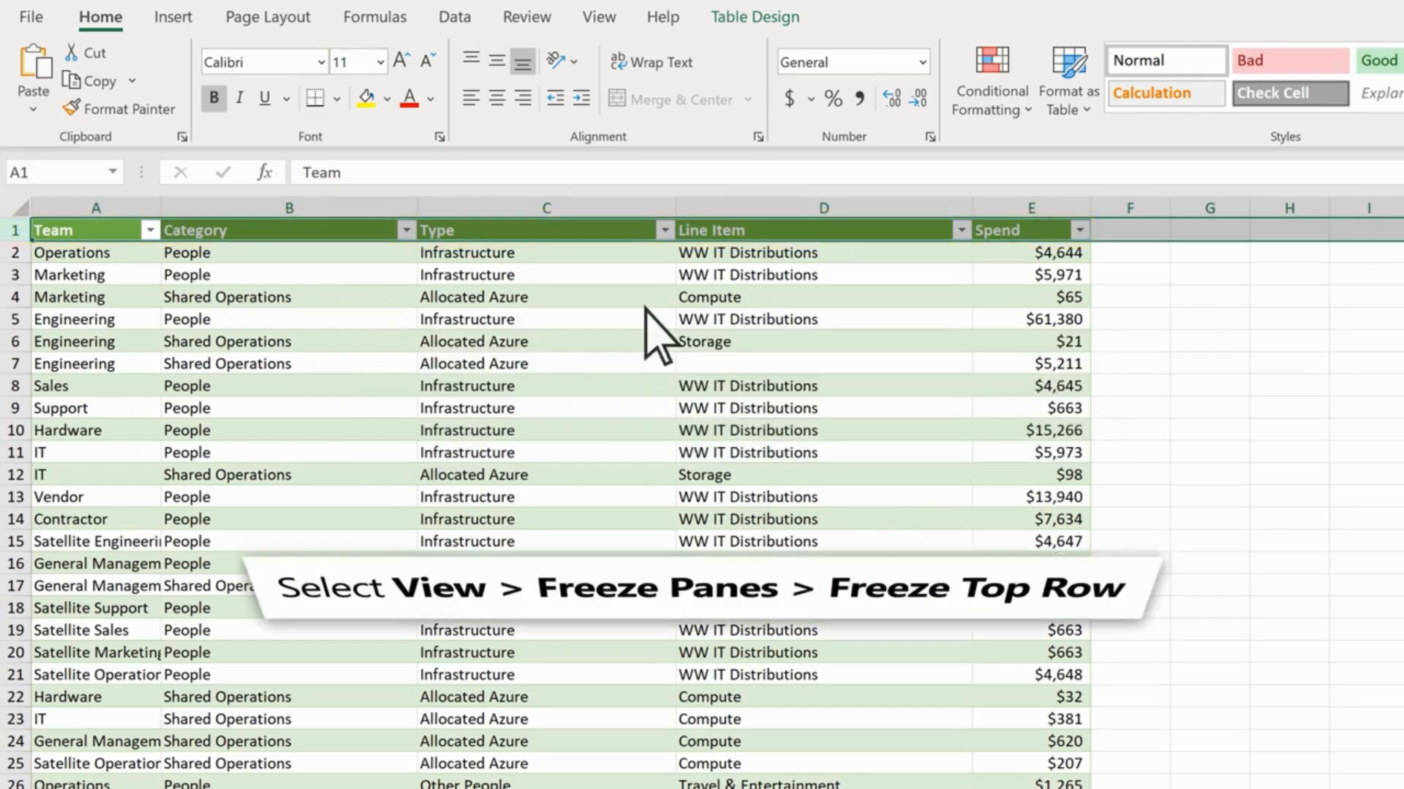
Freeze the top row so the Team, Category, Type, Line Item and Spend headers stay in view
{"action": "left_click", "coordinate": [597, 18]}
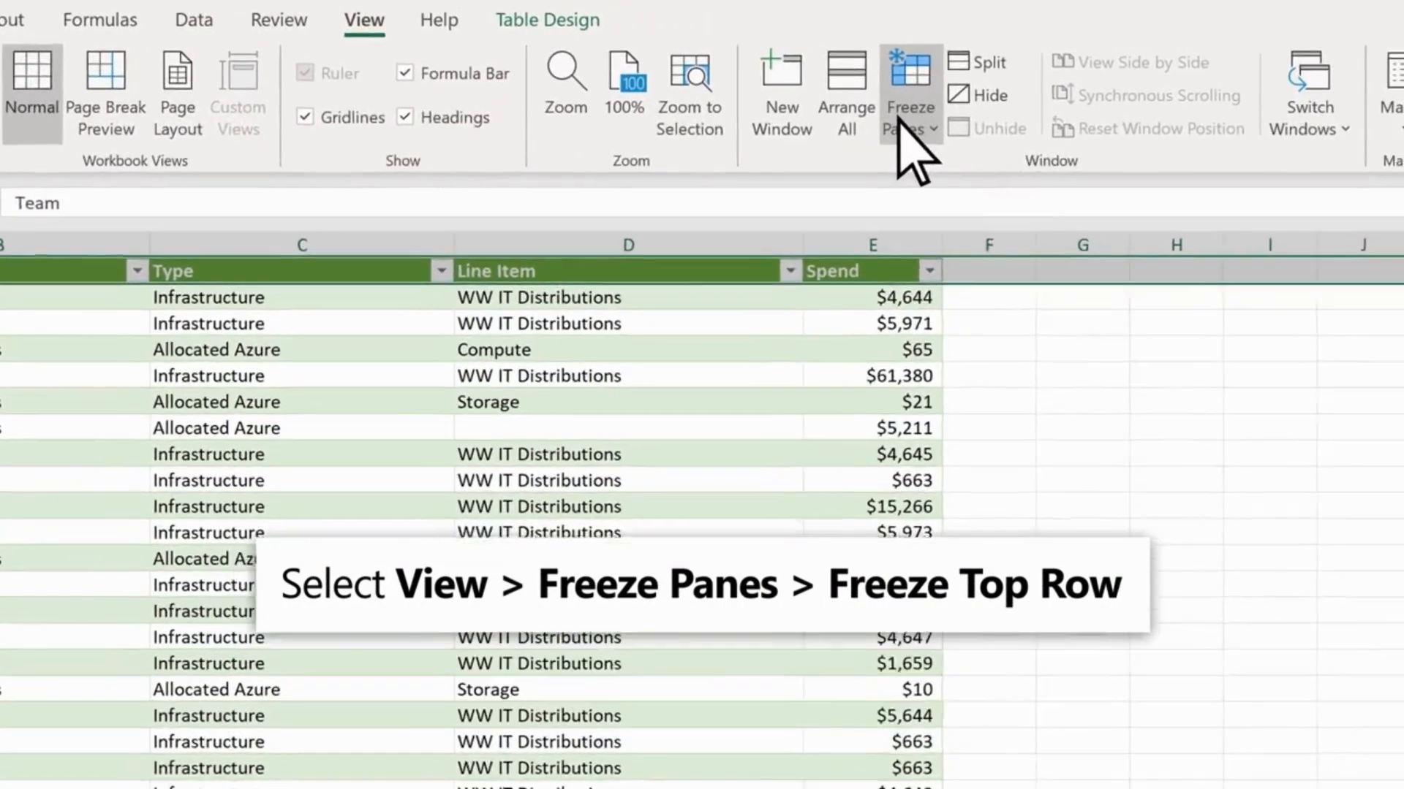
{"action": "left_click", "coordinate": [899, 119]}
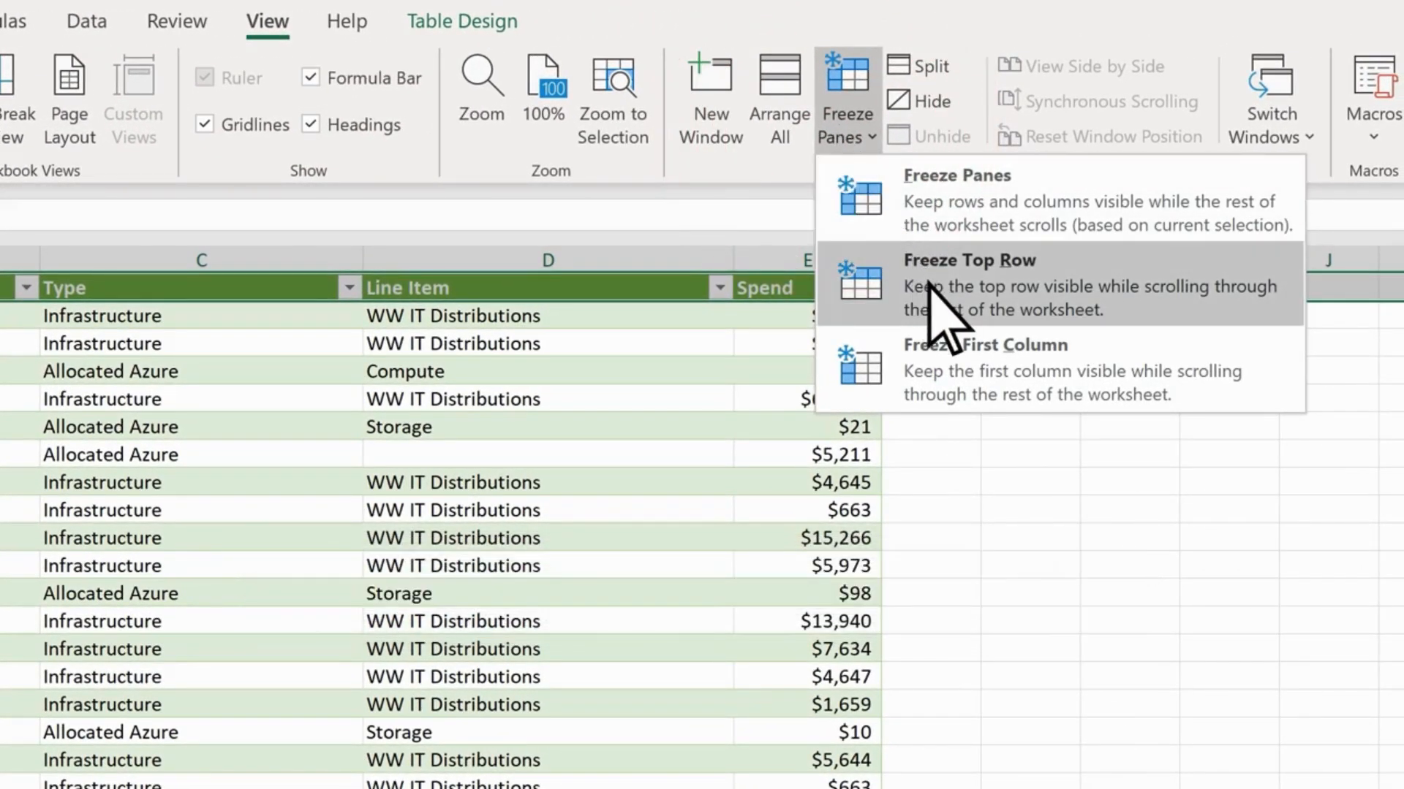
{"action": "left_click", "coordinate": [932, 307]}
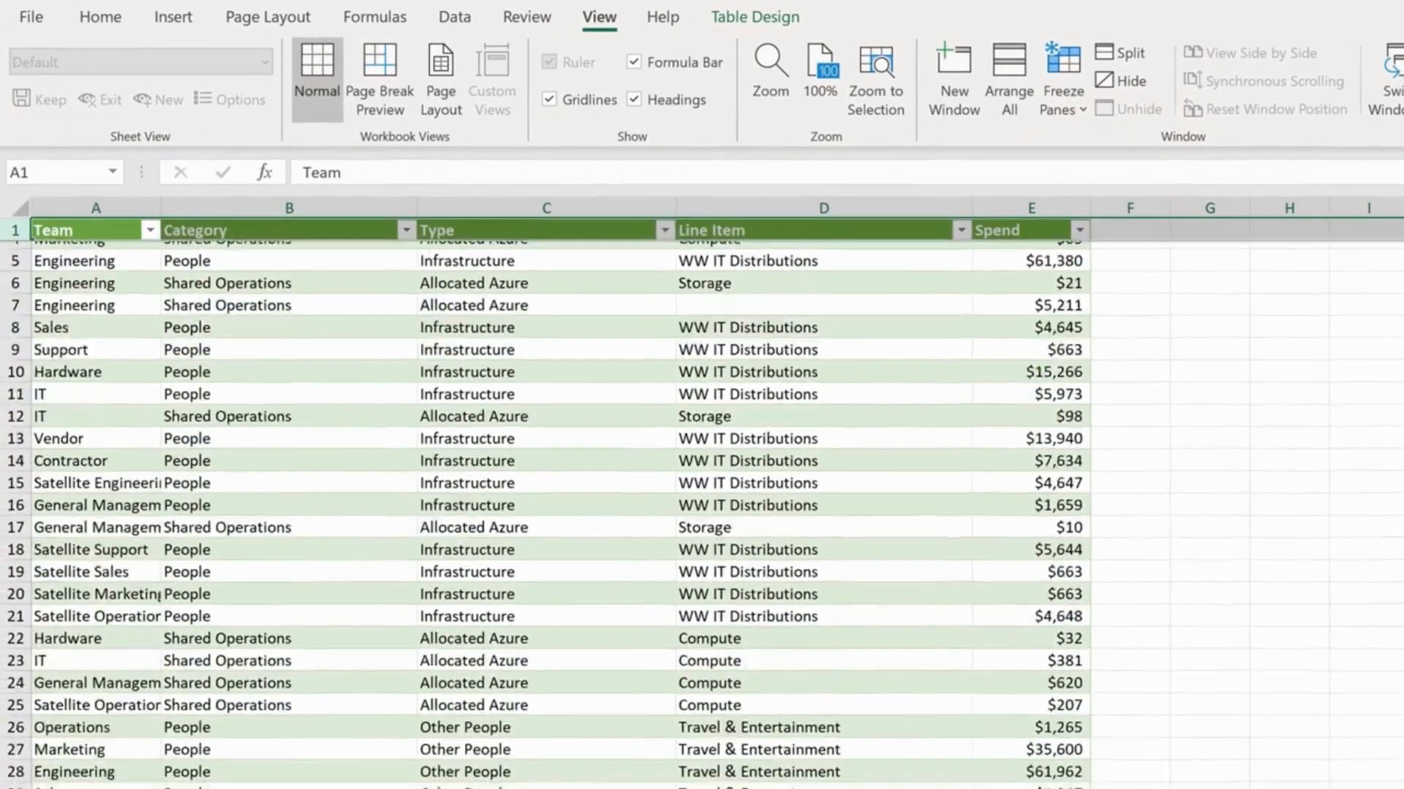
{"action": "scroll", "coordinate": [701, 512], "scroll_direction": "down", "scroll_amount": 5}
{"action": "scroll", "coordinate": [702, 511], "scroll_direction": "up", "scroll_amount": 5}
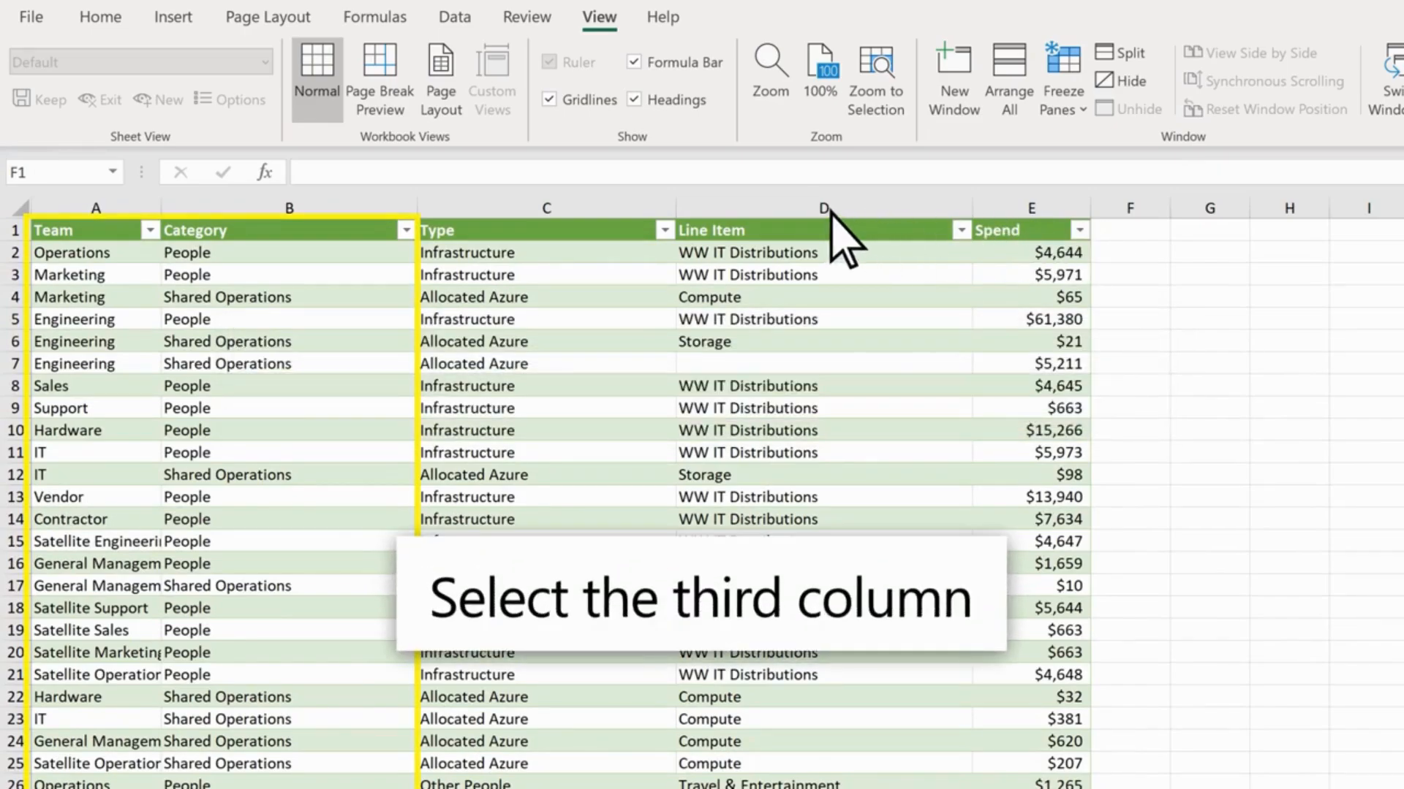
Freeze the first two columns, Team and Category, using column C as the split
{"action": "left_click", "coordinate": [552, 197]}
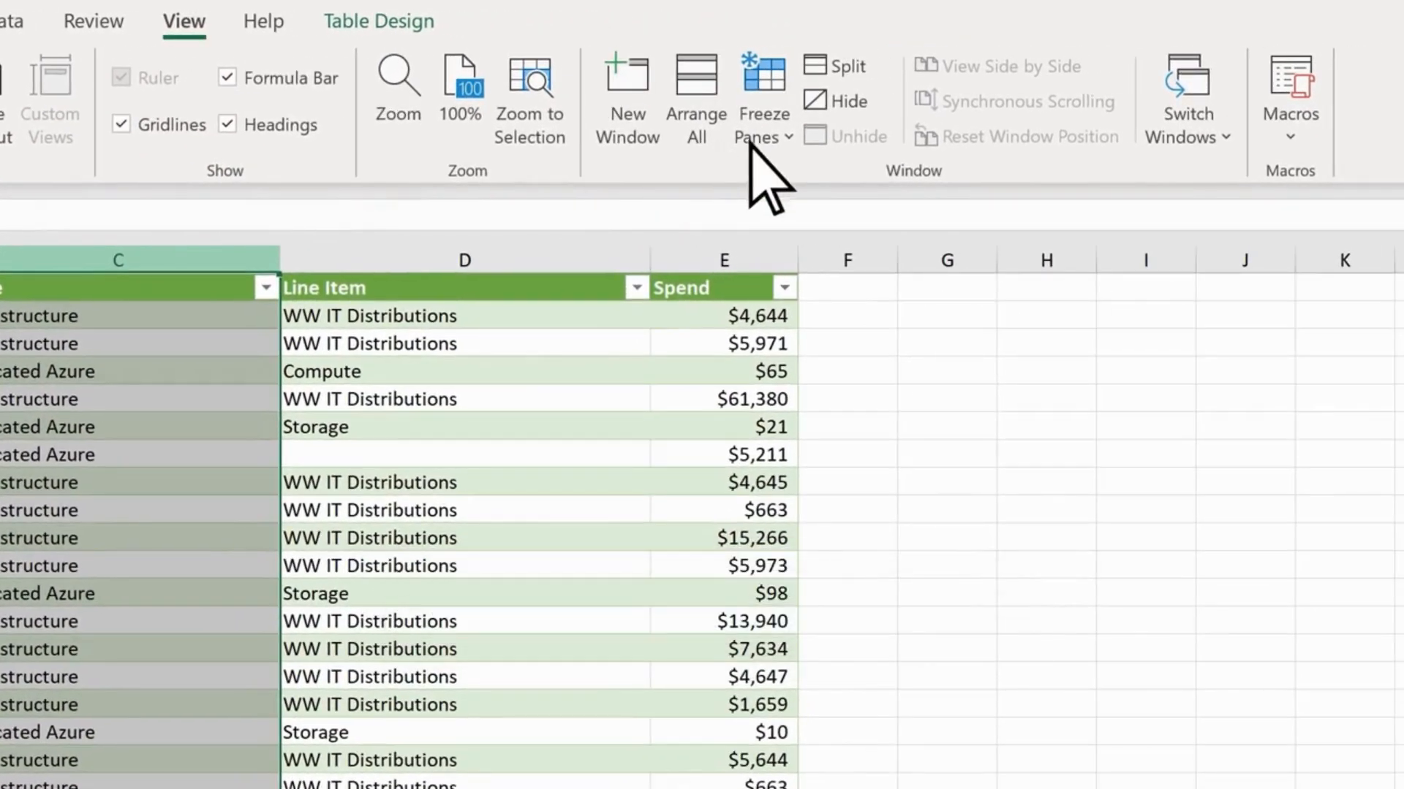
{"action": "left_click", "coordinate": [1068, 113]}
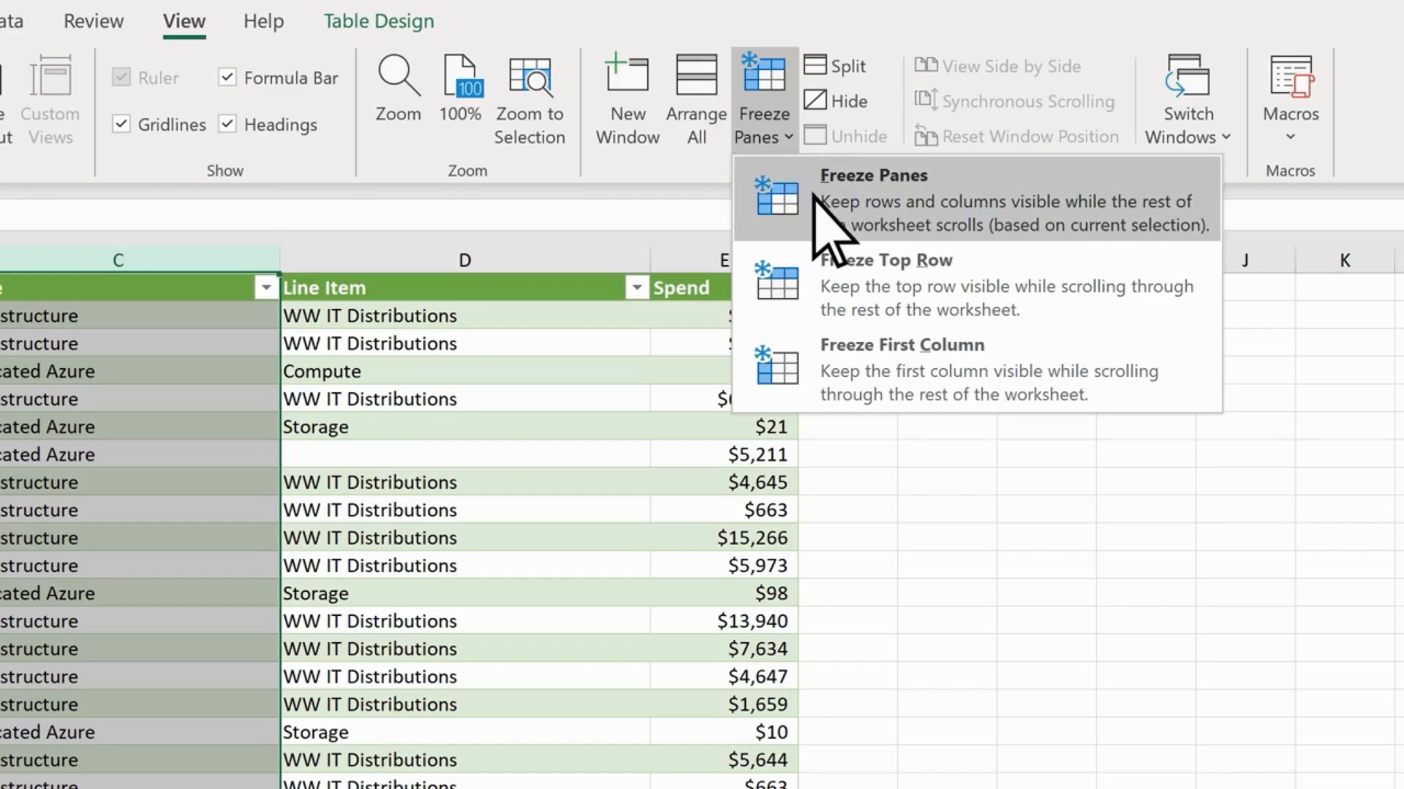
{"action": "left_click", "coordinate": [813, 196]}
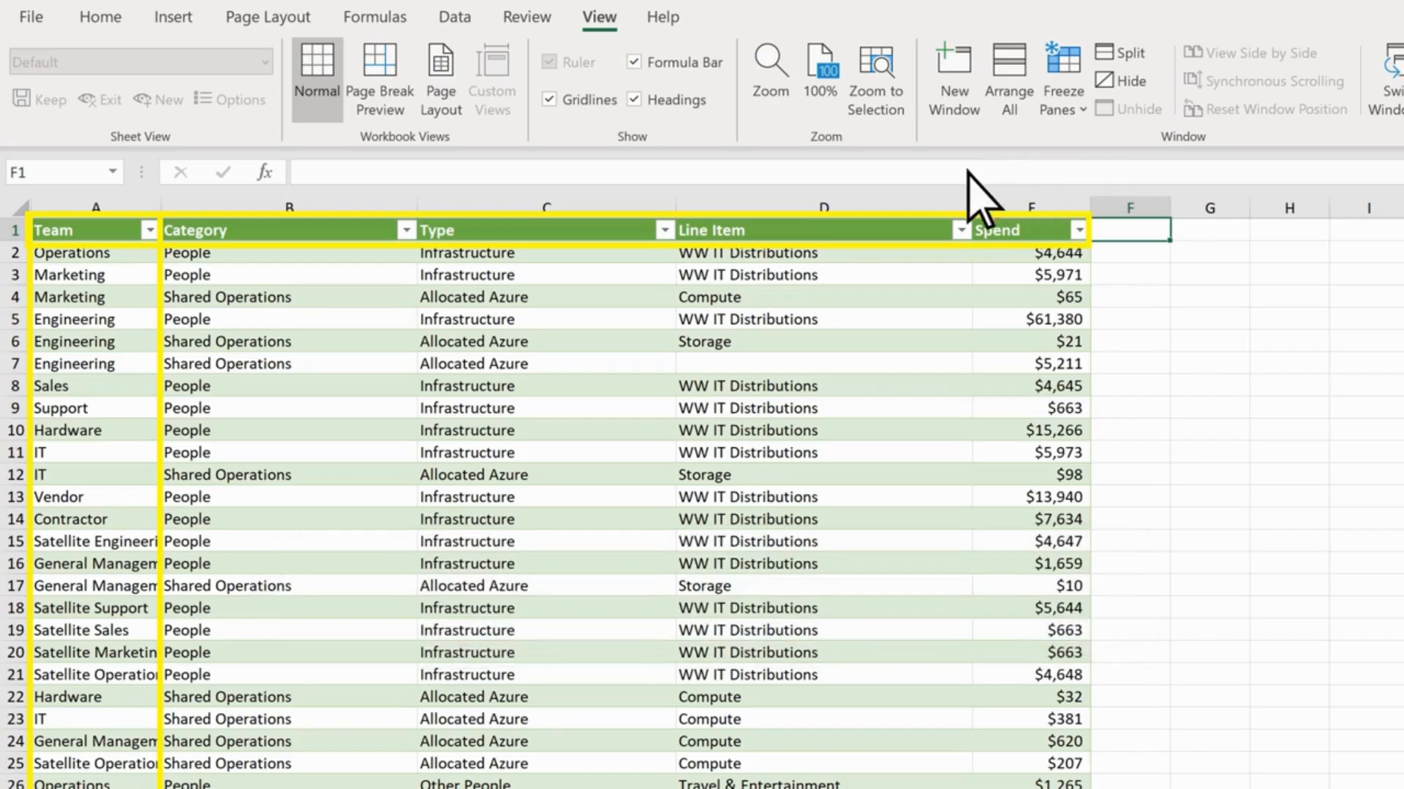
Freeze both the header row and the Team column, using cell B2 as the split point
{"action": "left_click", "coordinate": [239, 254]}
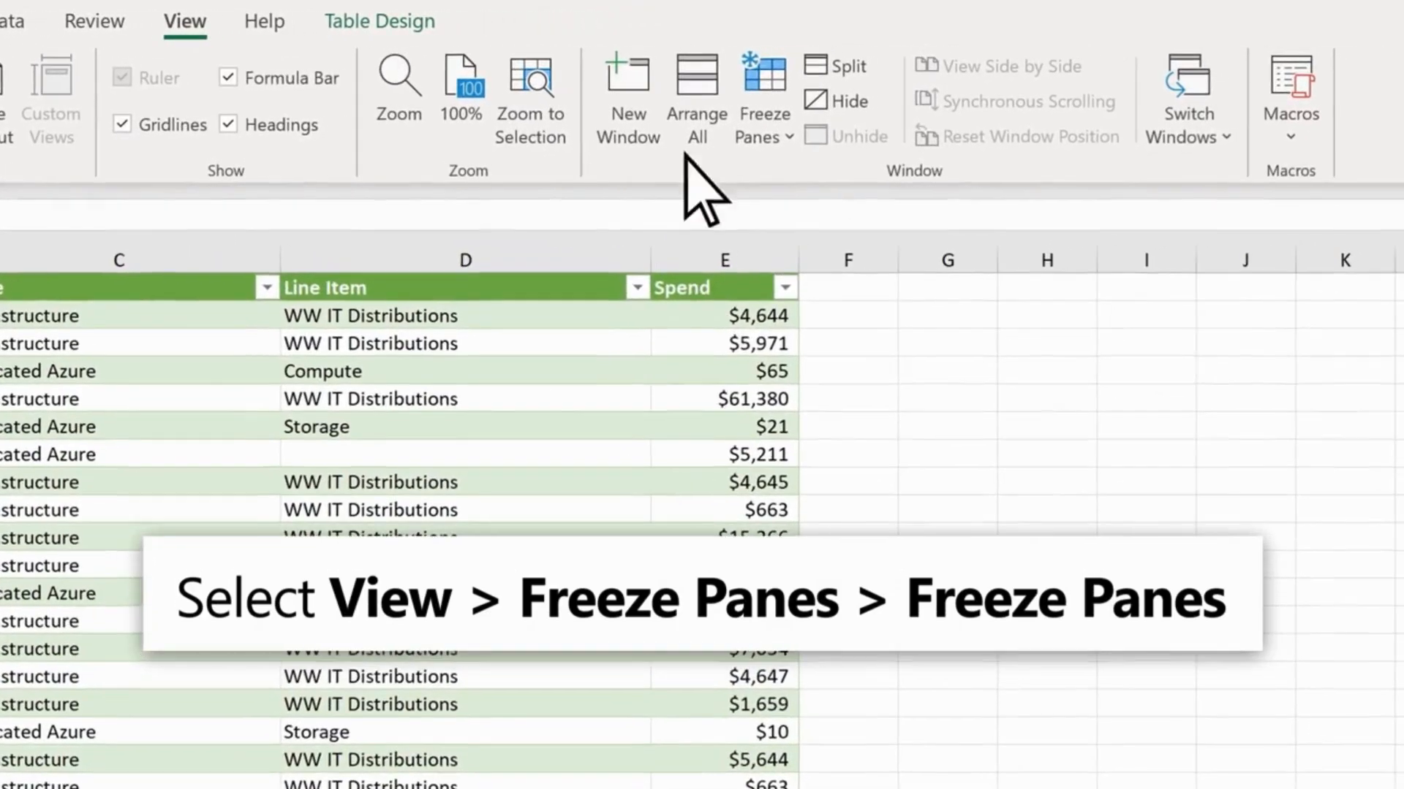
{"action": "left_click", "coordinate": [764, 128]}
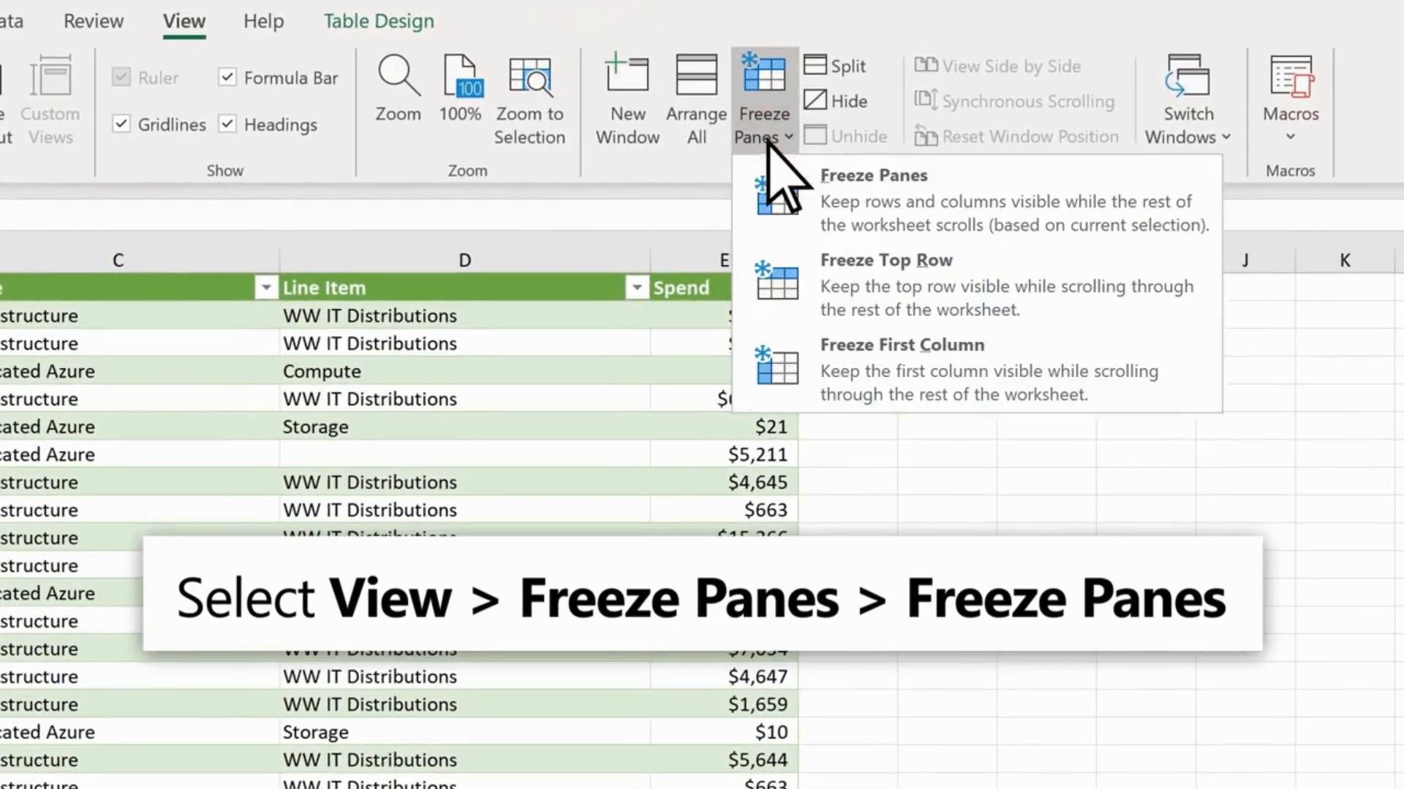
{"action": "left_click", "coordinate": [837, 208]}
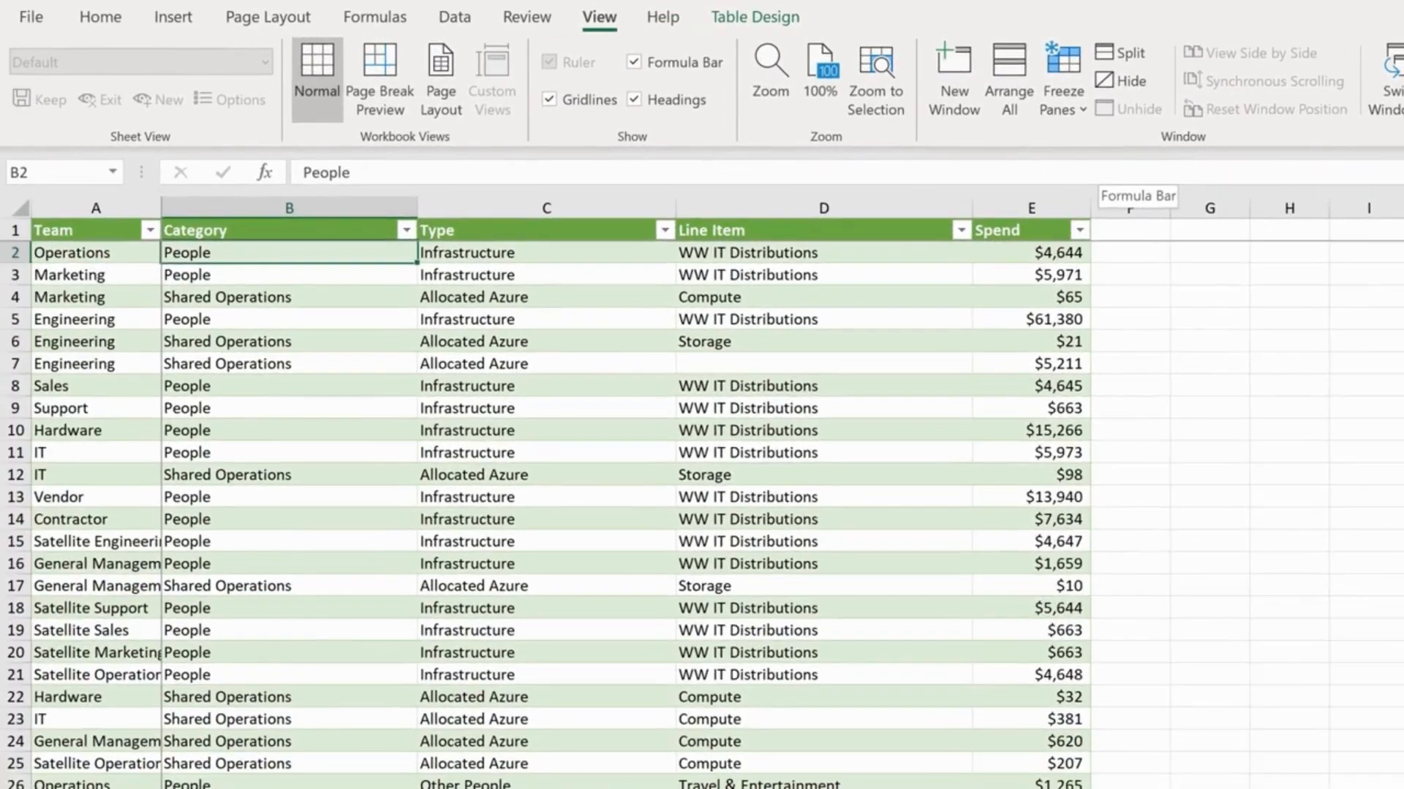
{"action": "scroll", "coordinate": [556, 512], "scroll_direction": "down", "scroll_amount": 5}
{"action": "scroll", "coordinate": [555, 511], "scroll_direction": "up", "scroll_amount": 5}
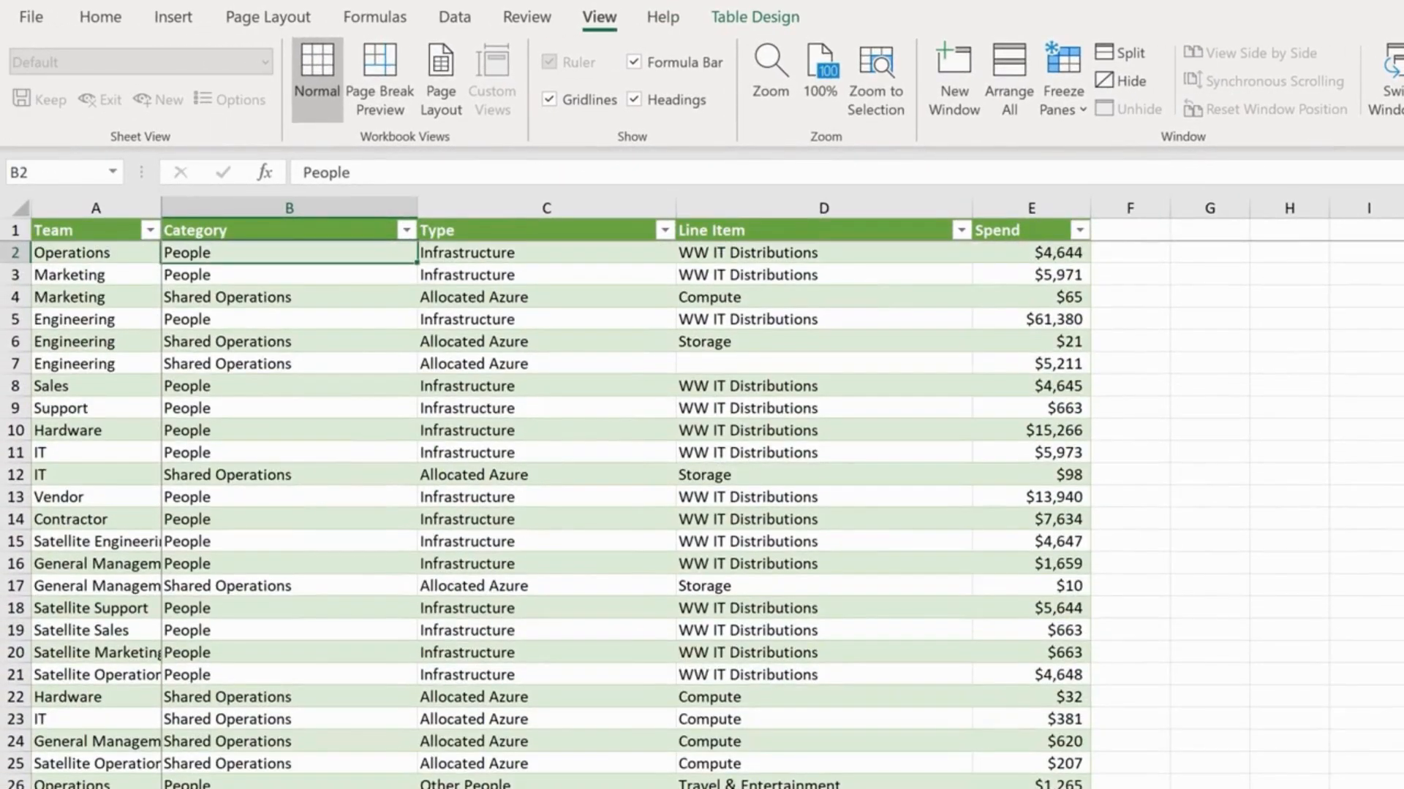
{"action": "scroll", "coordinate": [555, 512], "scroll_direction": "right", "scroll_amount": 2}
{"action": "scroll", "coordinate": [757, 492], "scroll_direction": "left", "scroll_amount": 3}
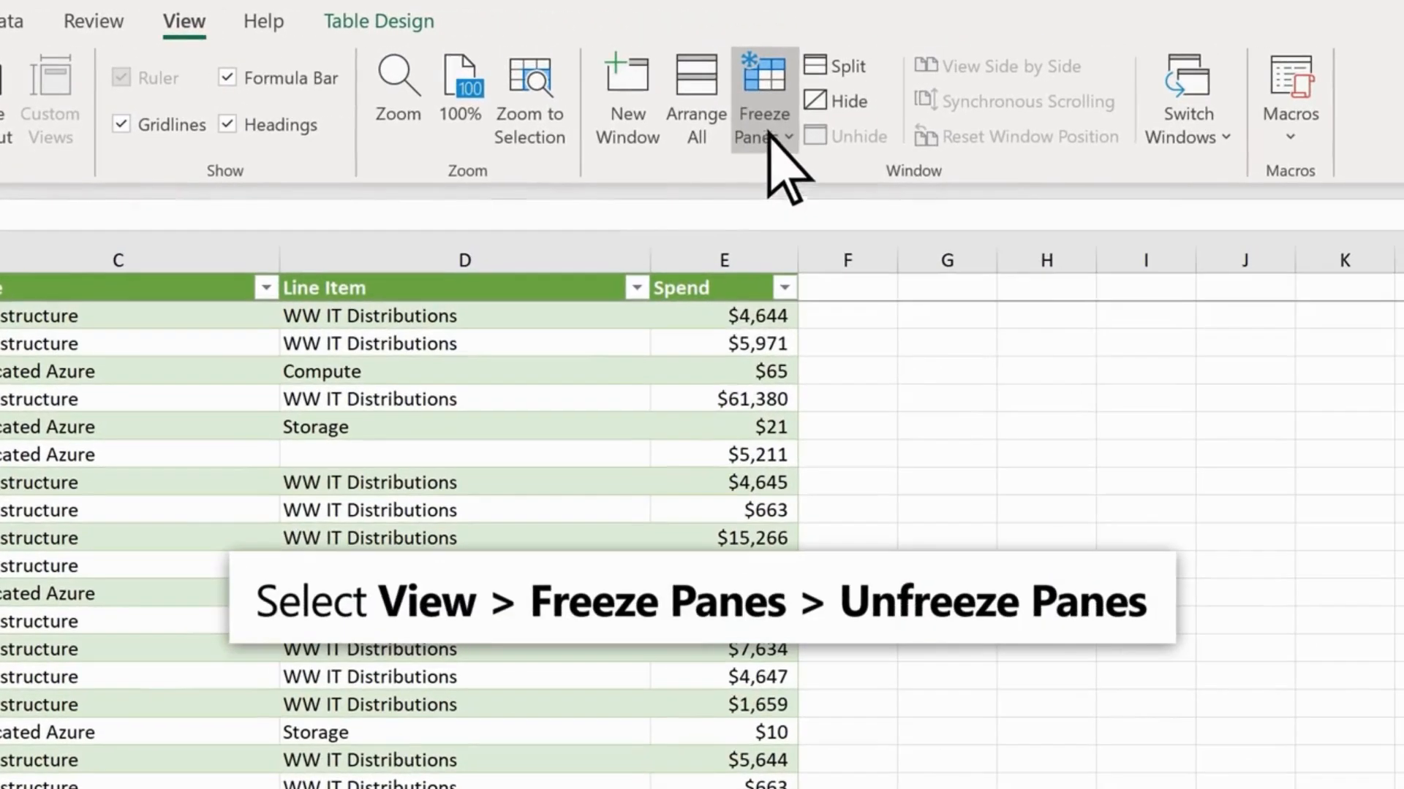
Unfreeze all panes in the worksheet
{"action": "left_click", "coordinate": [769, 135]}
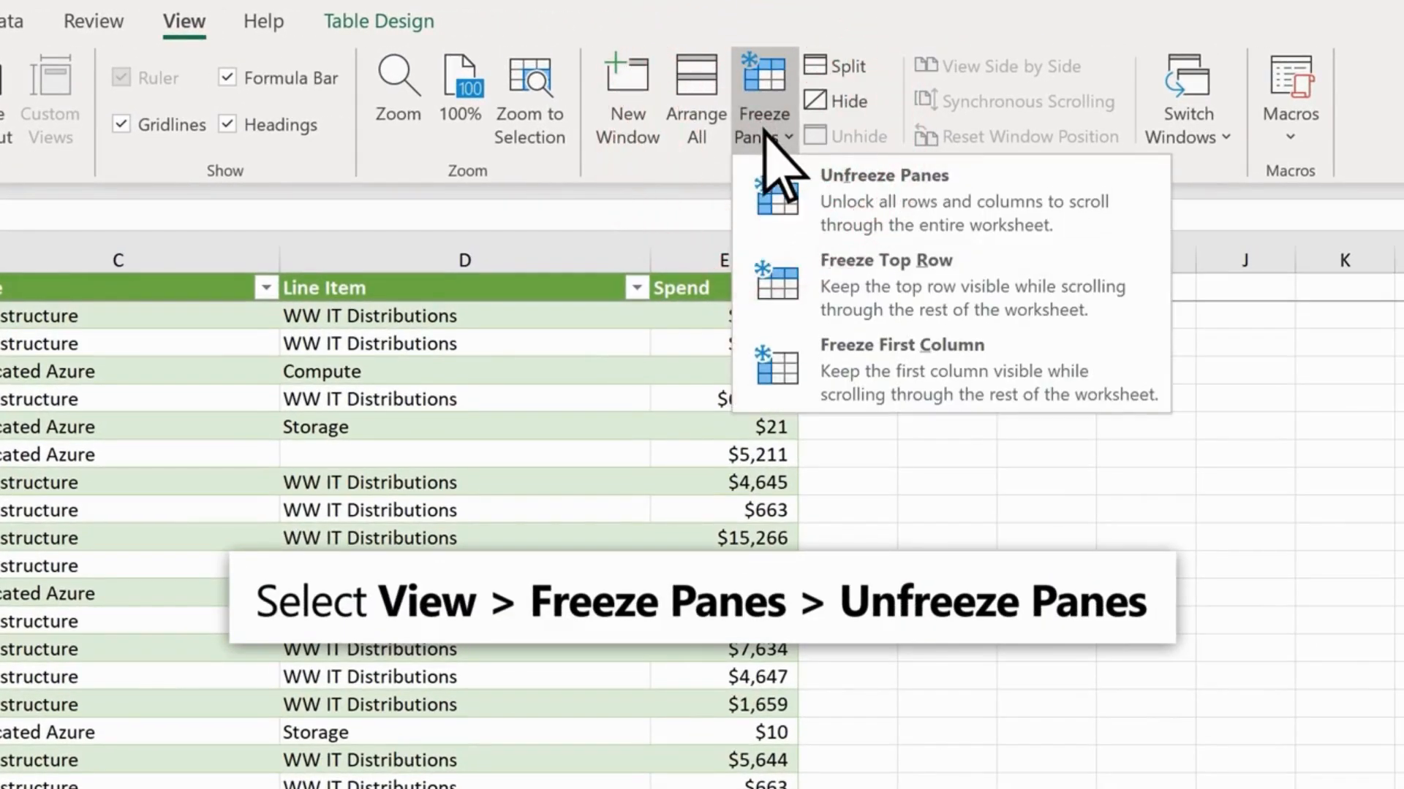
{"action": "left_click", "coordinate": [811, 212]}
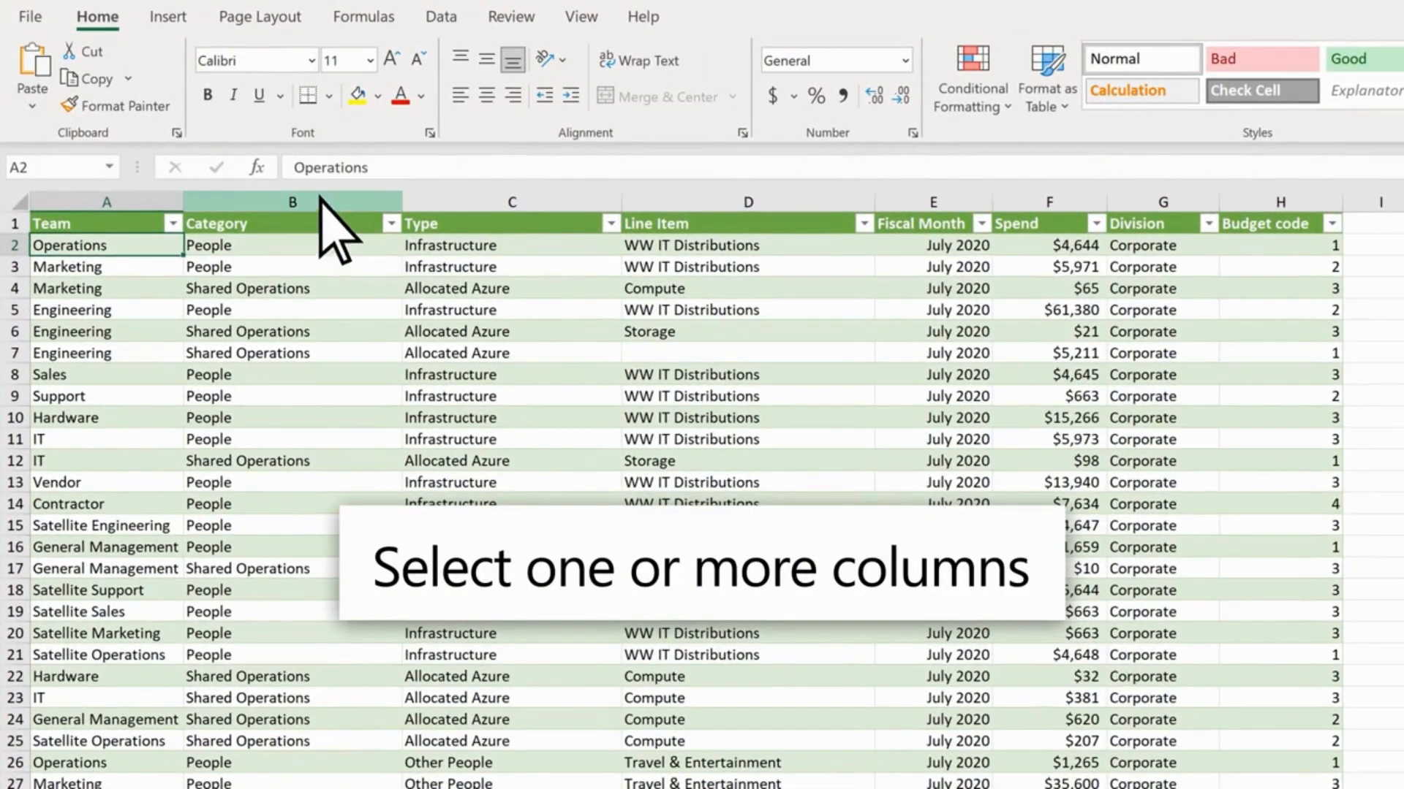
Hide the Category, Type and Fiscal Month columns (B, C and E) of the budget table
{"action": "left_click_drag", "start_coordinate": [322, 203], "coordinate": [531, 198]}
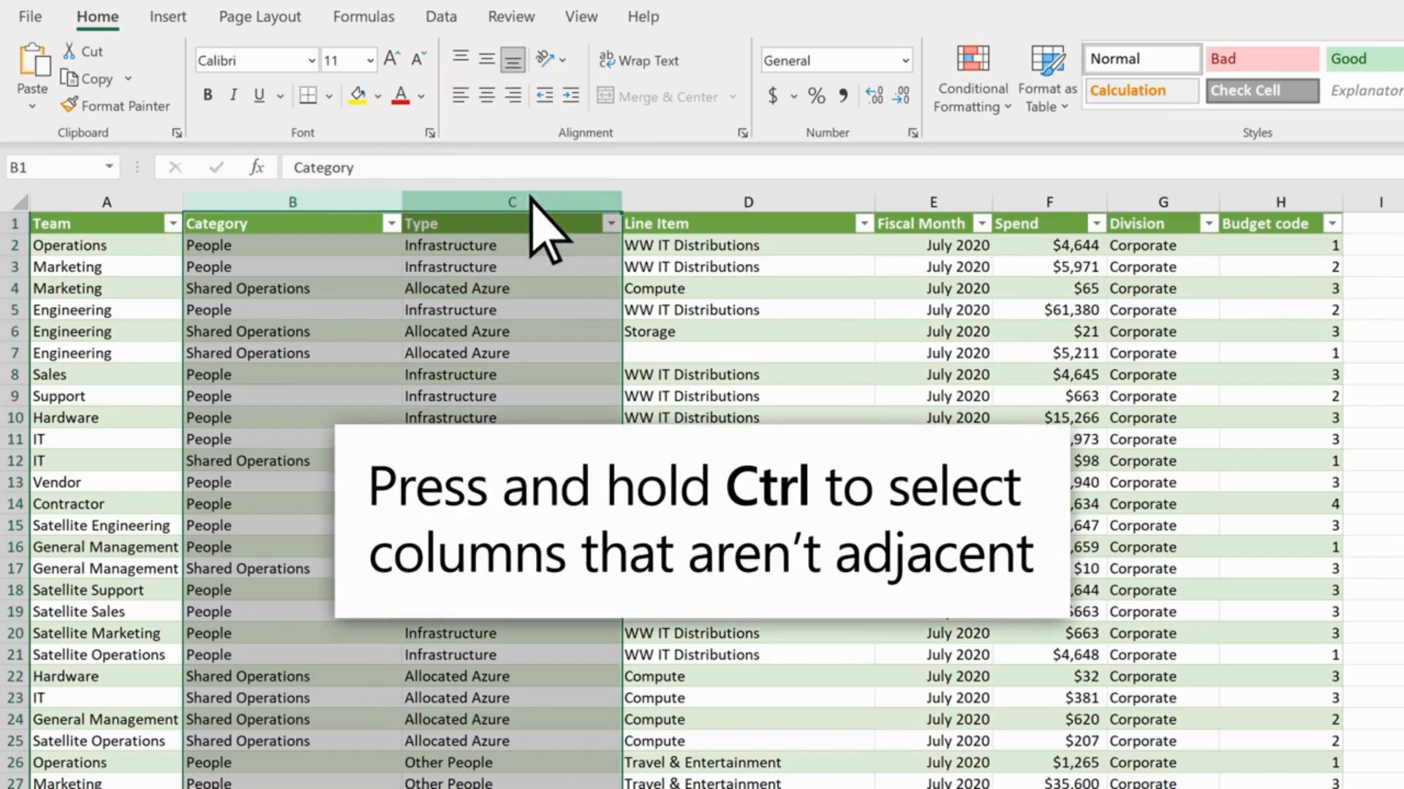
{"action": "left_click", "coordinate": [958, 199], "text": "ctrl"}
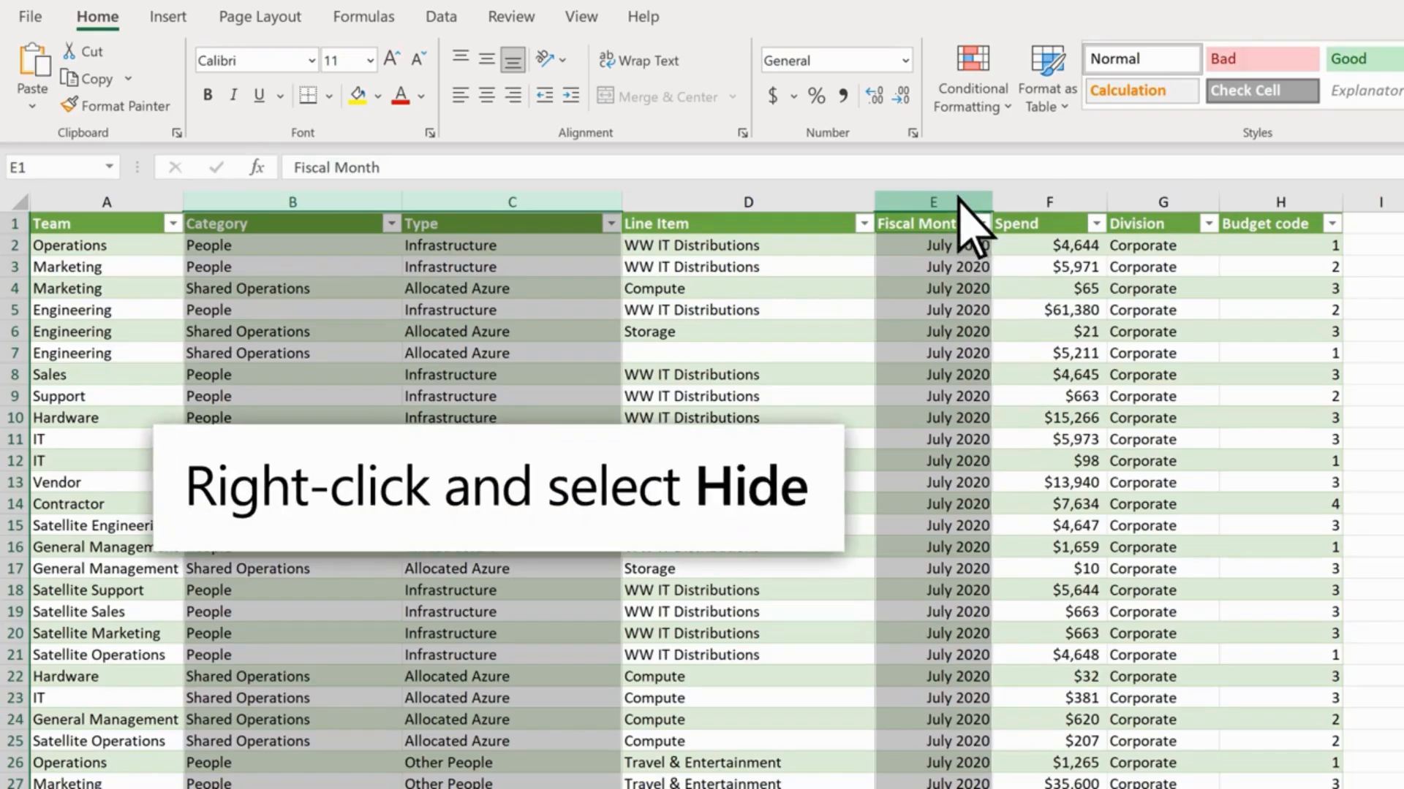
{"action": "right_click", "coordinate": [957, 202]}
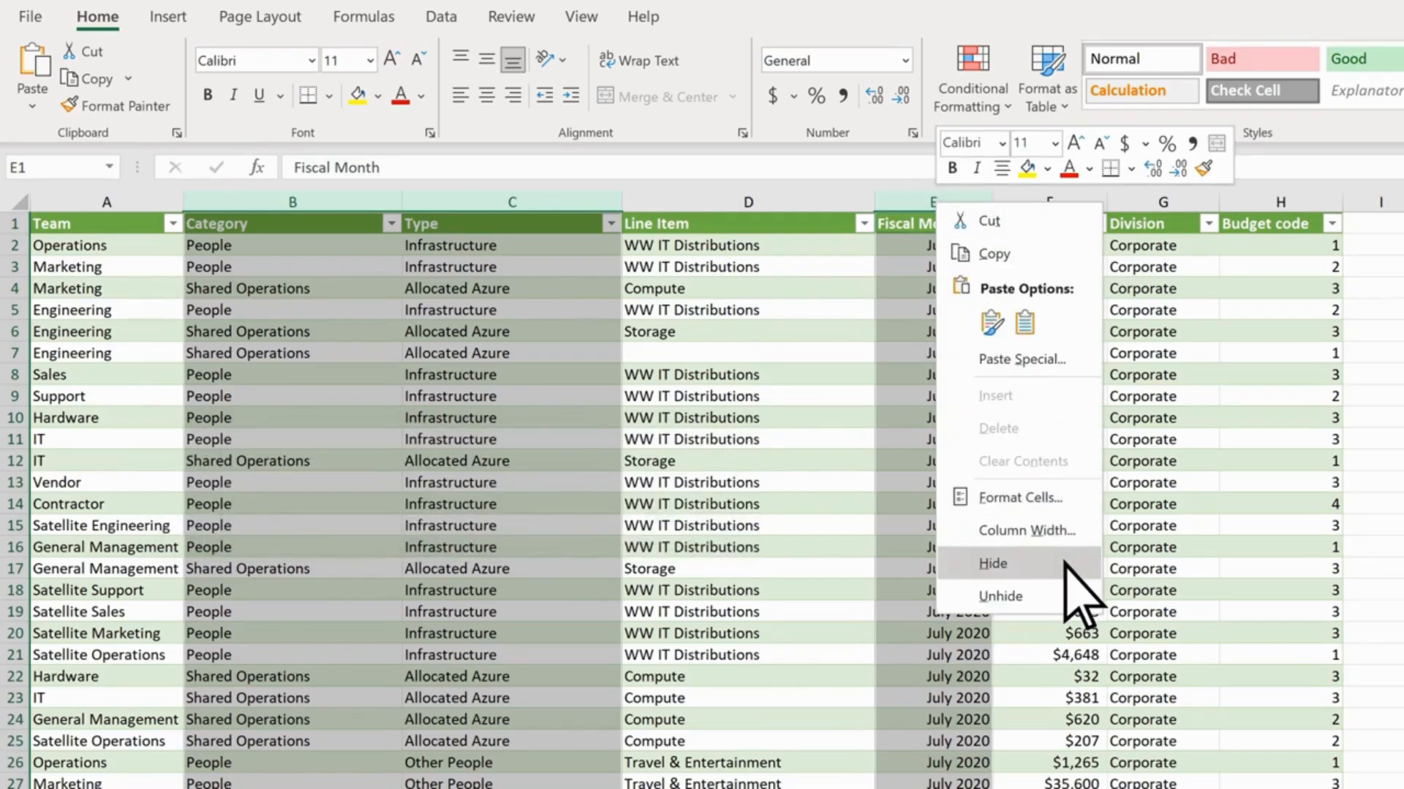
{"action": "left_click", "coordinate": [1064, 562]}
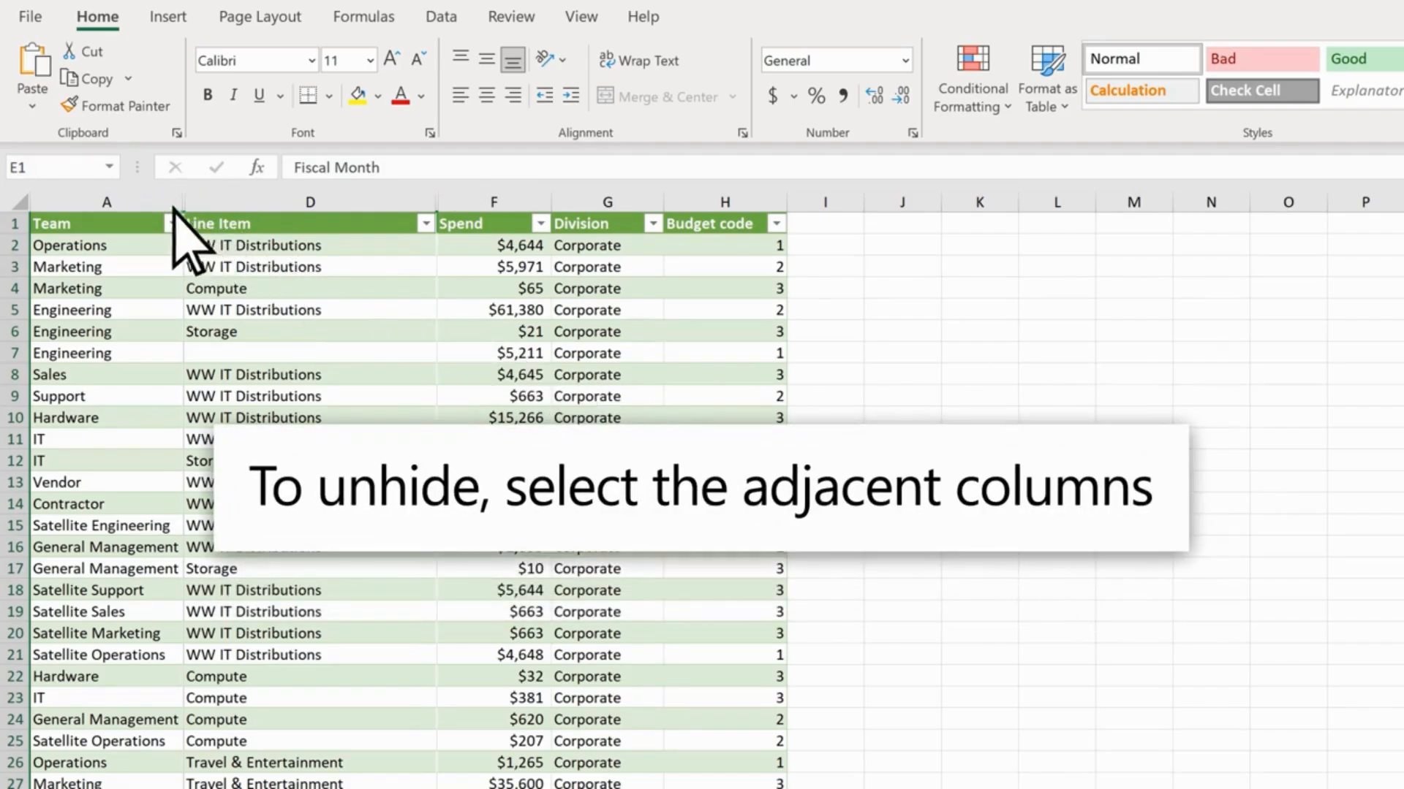
Unhide the columns between the Team and Line Item columns
{"action": "left_click_drag", "start_coordinate": [163, 202], "coordinate": [273, 199]}
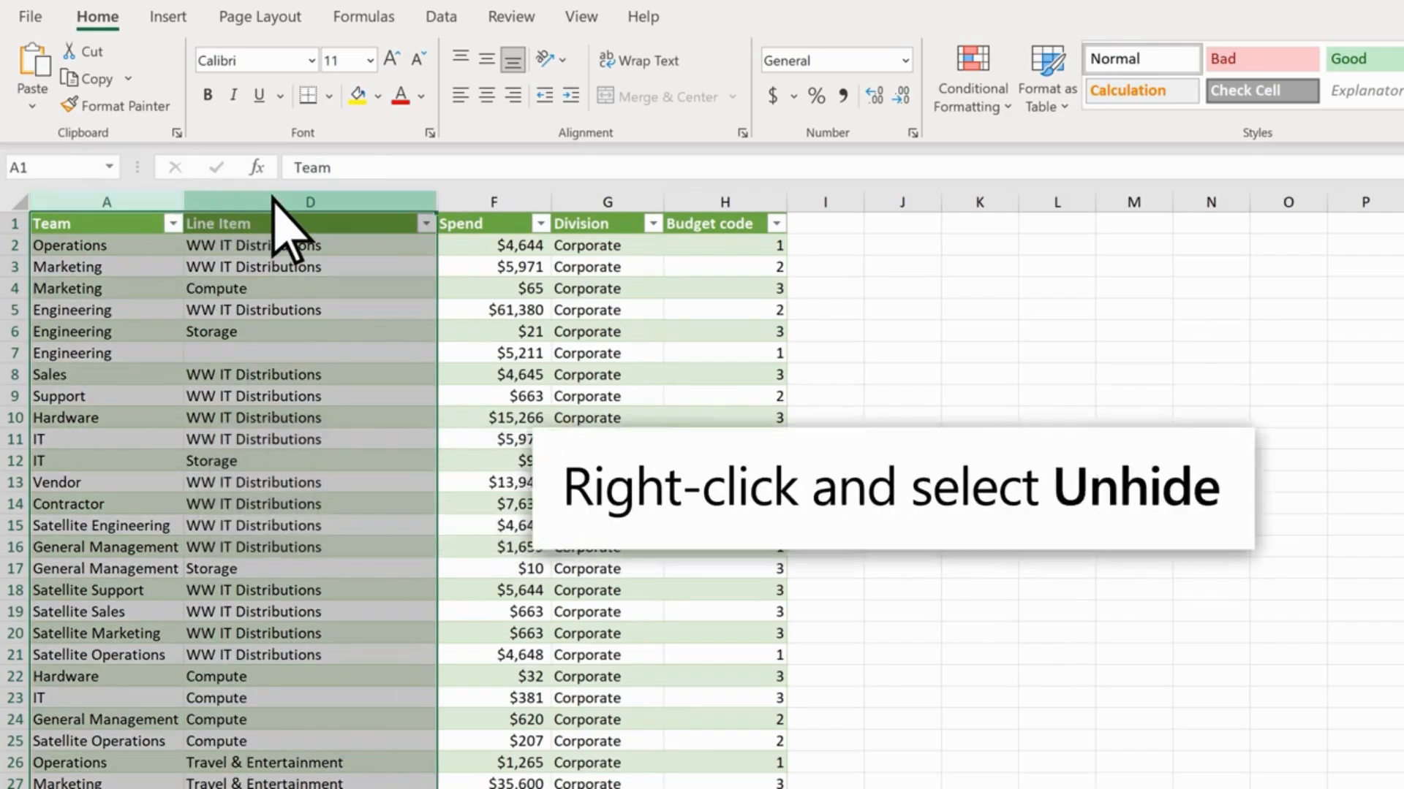
{"action": "right_click", "coordinate": [273, 199]}
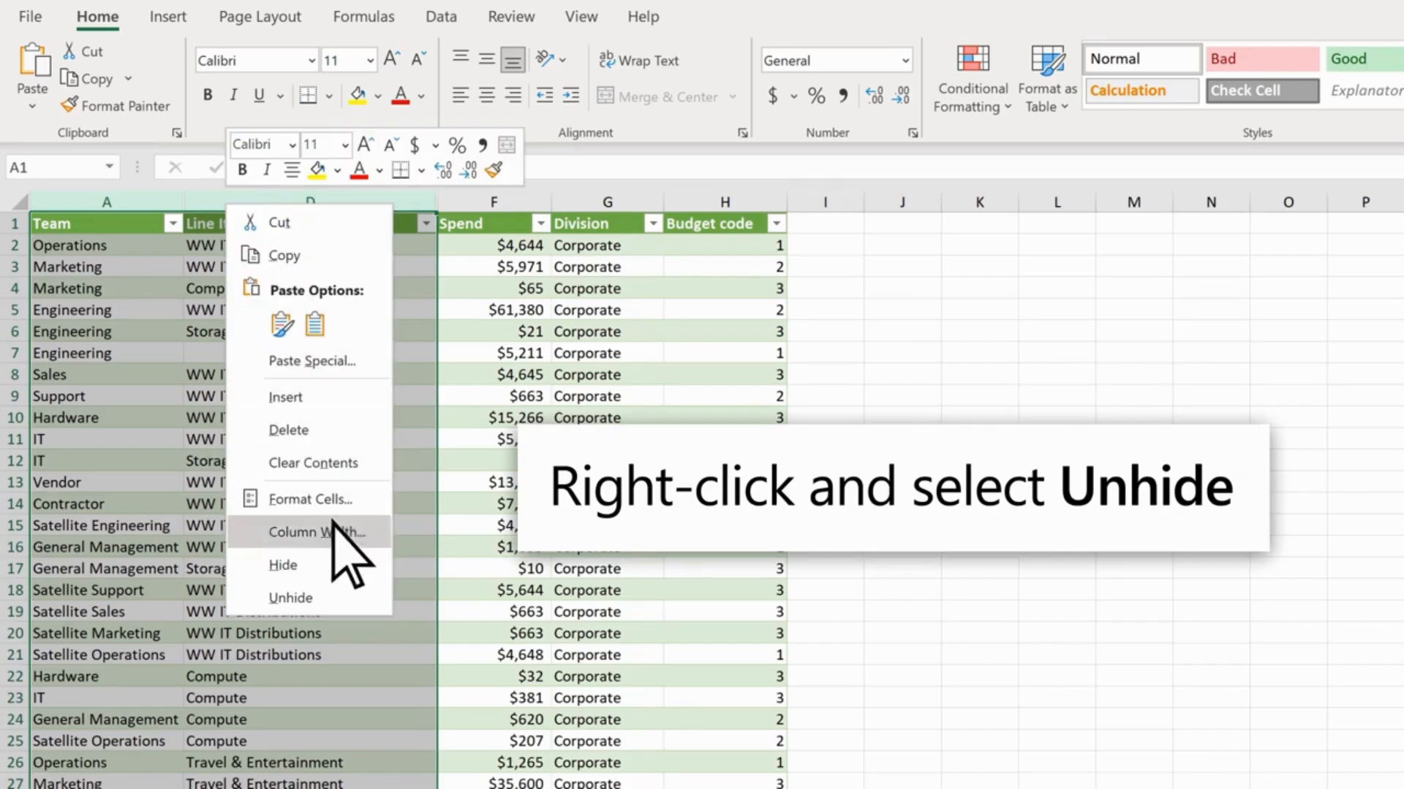
{"action": "left_click", "coordinate": [346, 596]}
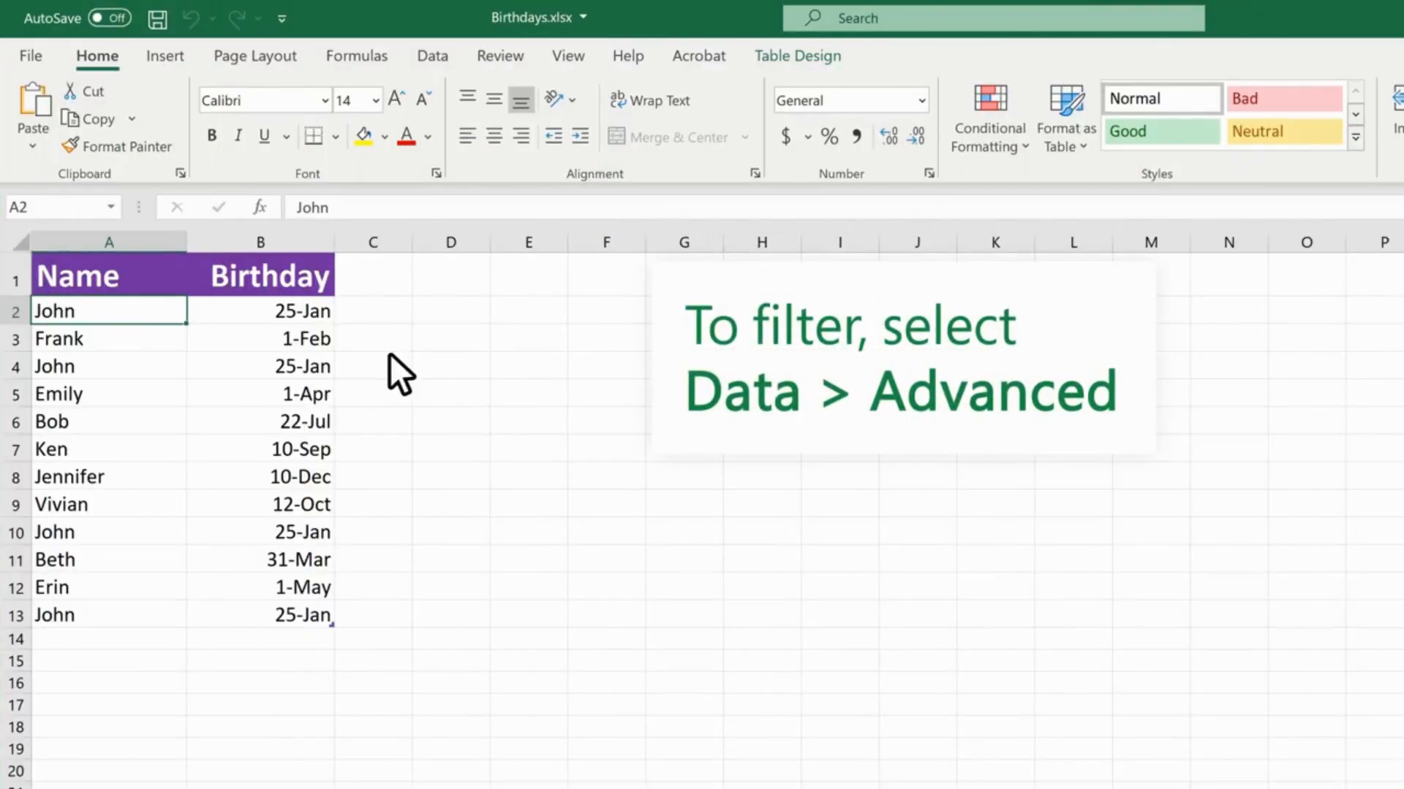
Filter the birthday list in place with the Advanced Filter to show unique records only
{"action": "left_click", "coordinate": [434, 61]}
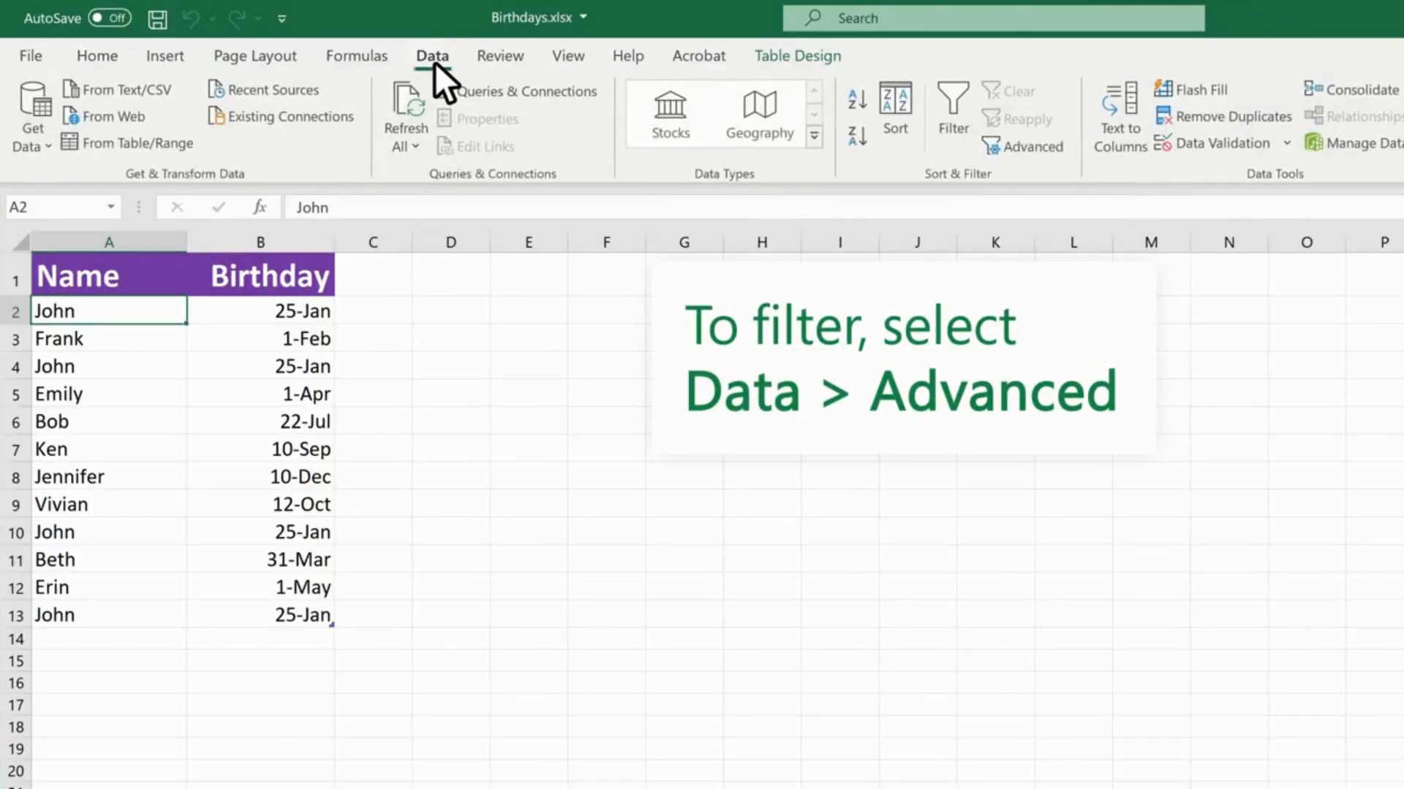
{"action": "left_click", "coordinate": [1034, 147]}
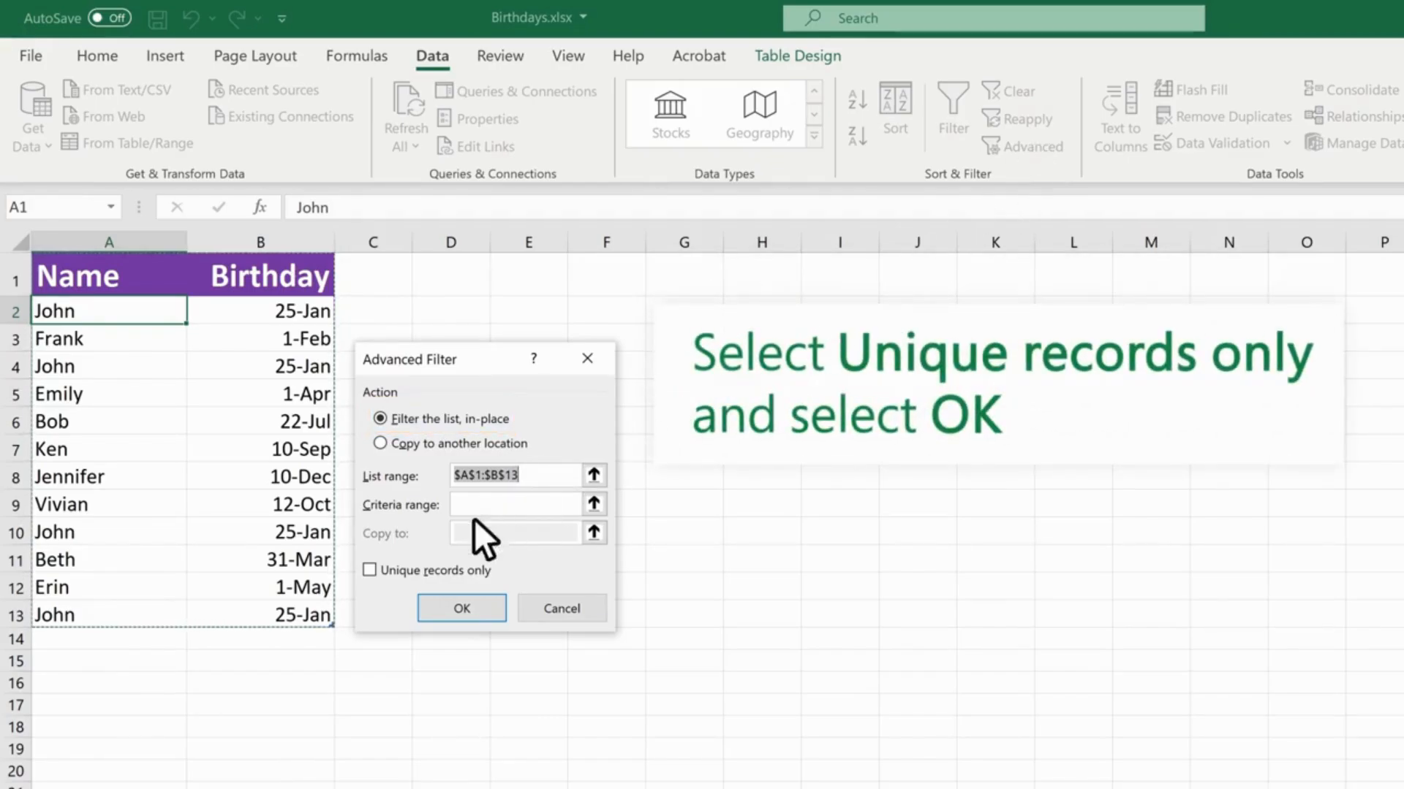
{"action": "left_click", "coordinate": [370, 570]}
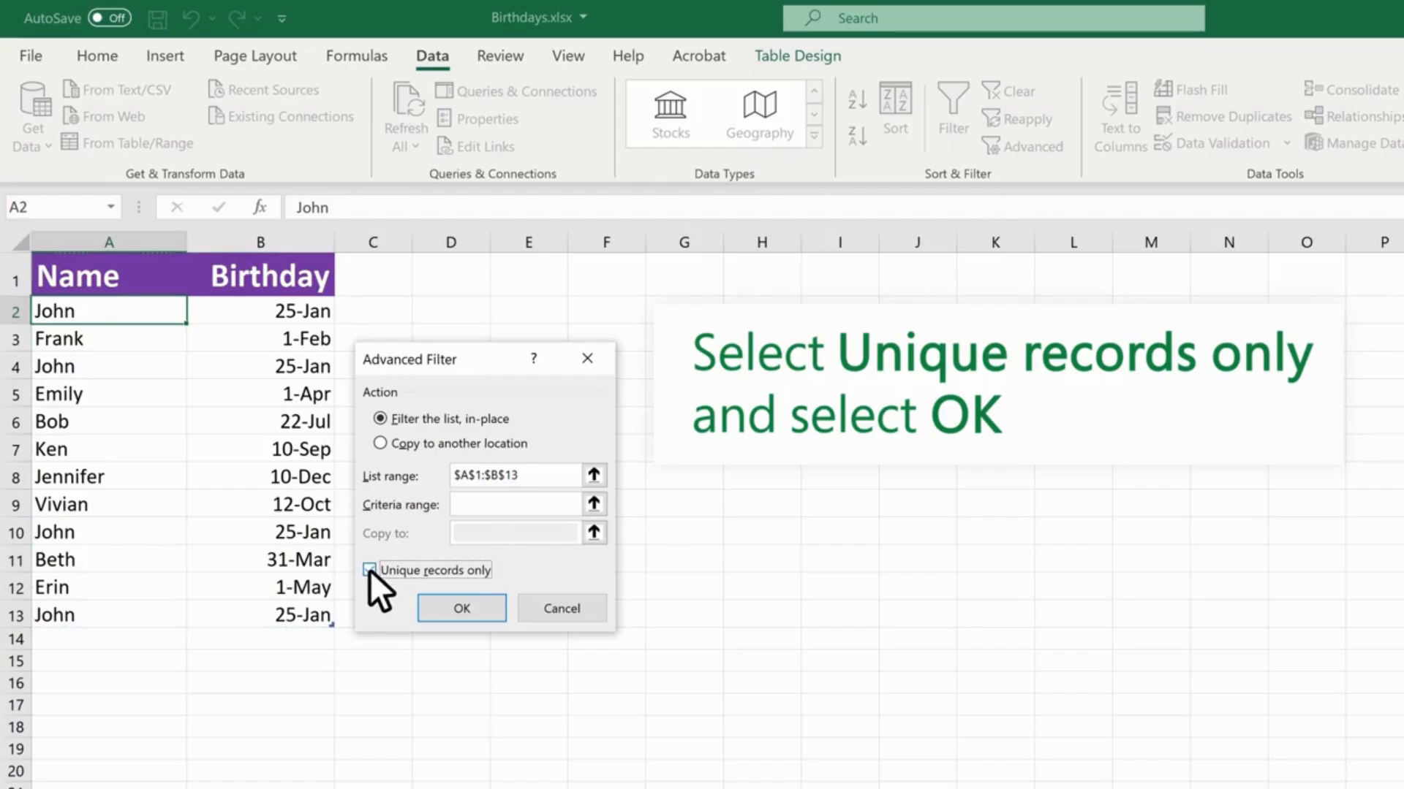
{"action": "left_click", "coordinate": [473, 608]}
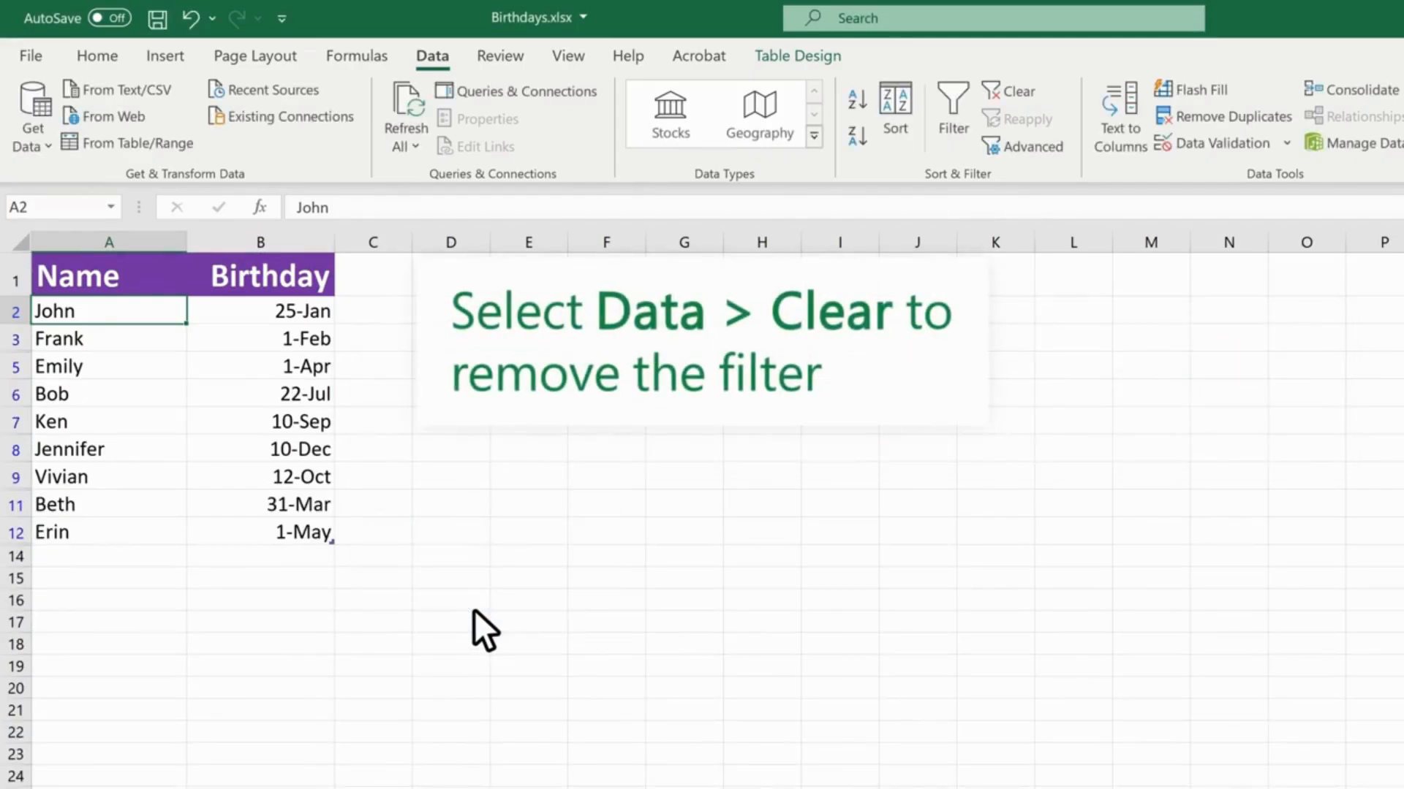
Clear the filter and remove duplicate records from the birthday list, comparing both the Name and Birthday columns
{"action": "left_click", "coordinate": [1006, 98]}
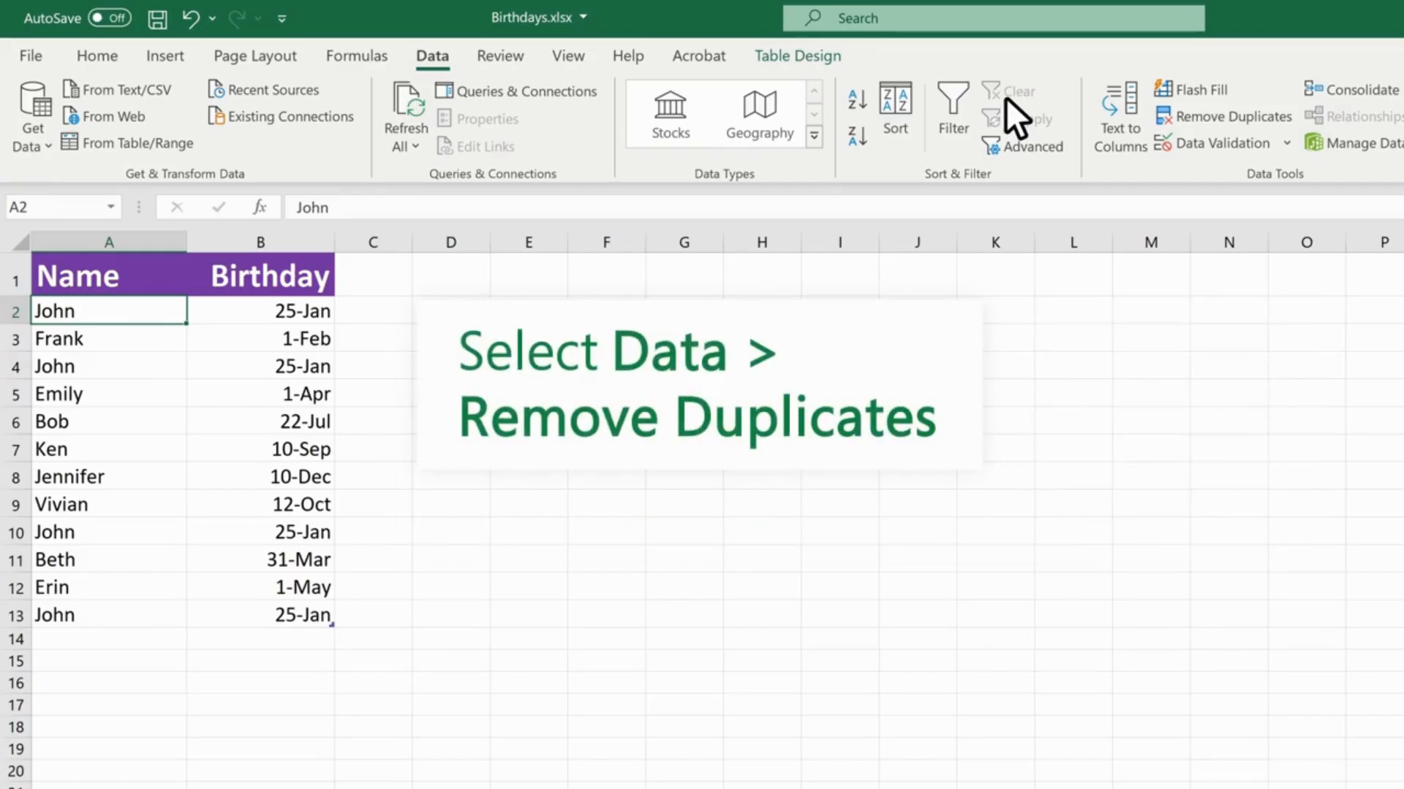
{"action": "left_click", "coordinate": [1222, 117]}
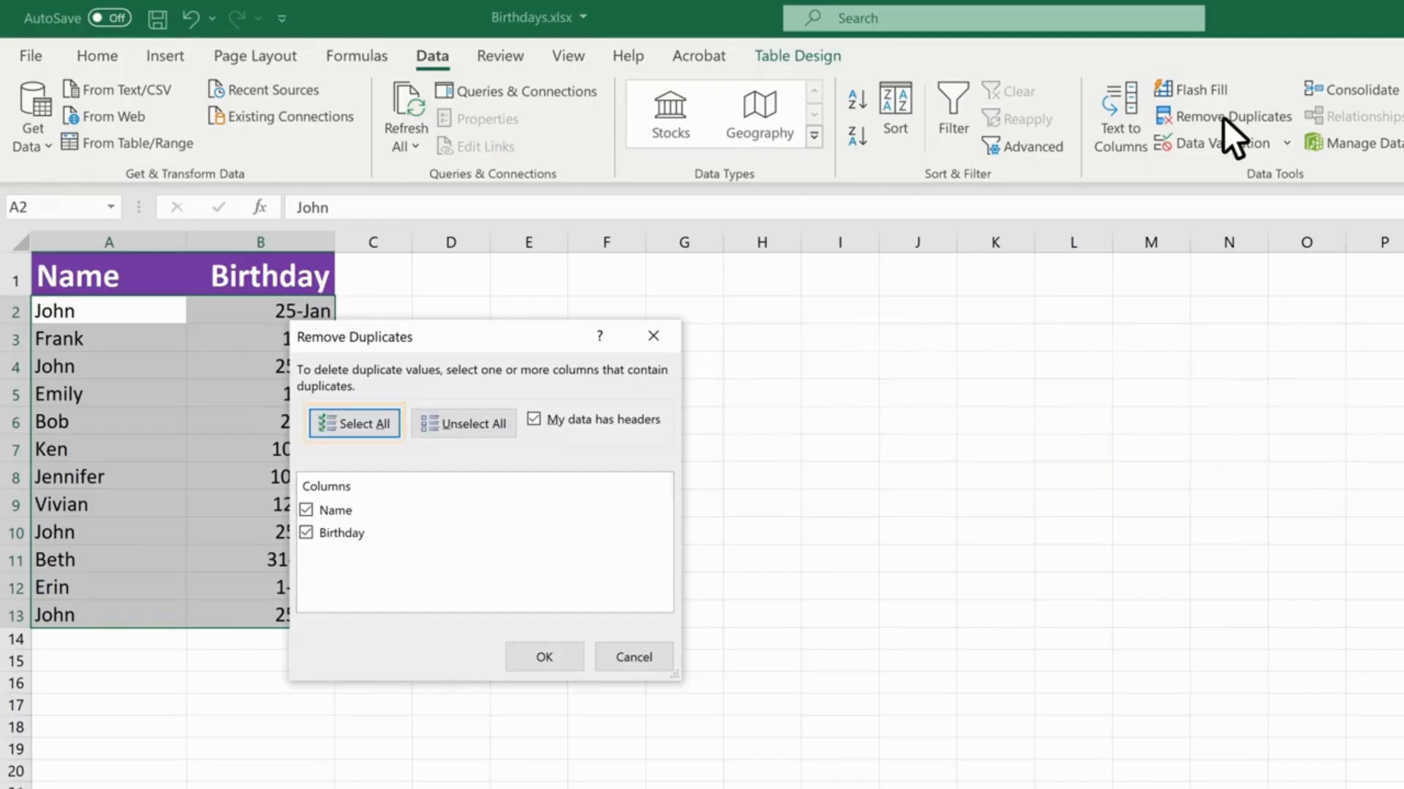
{"action": "left_click", "coordinate": [545, 662]}
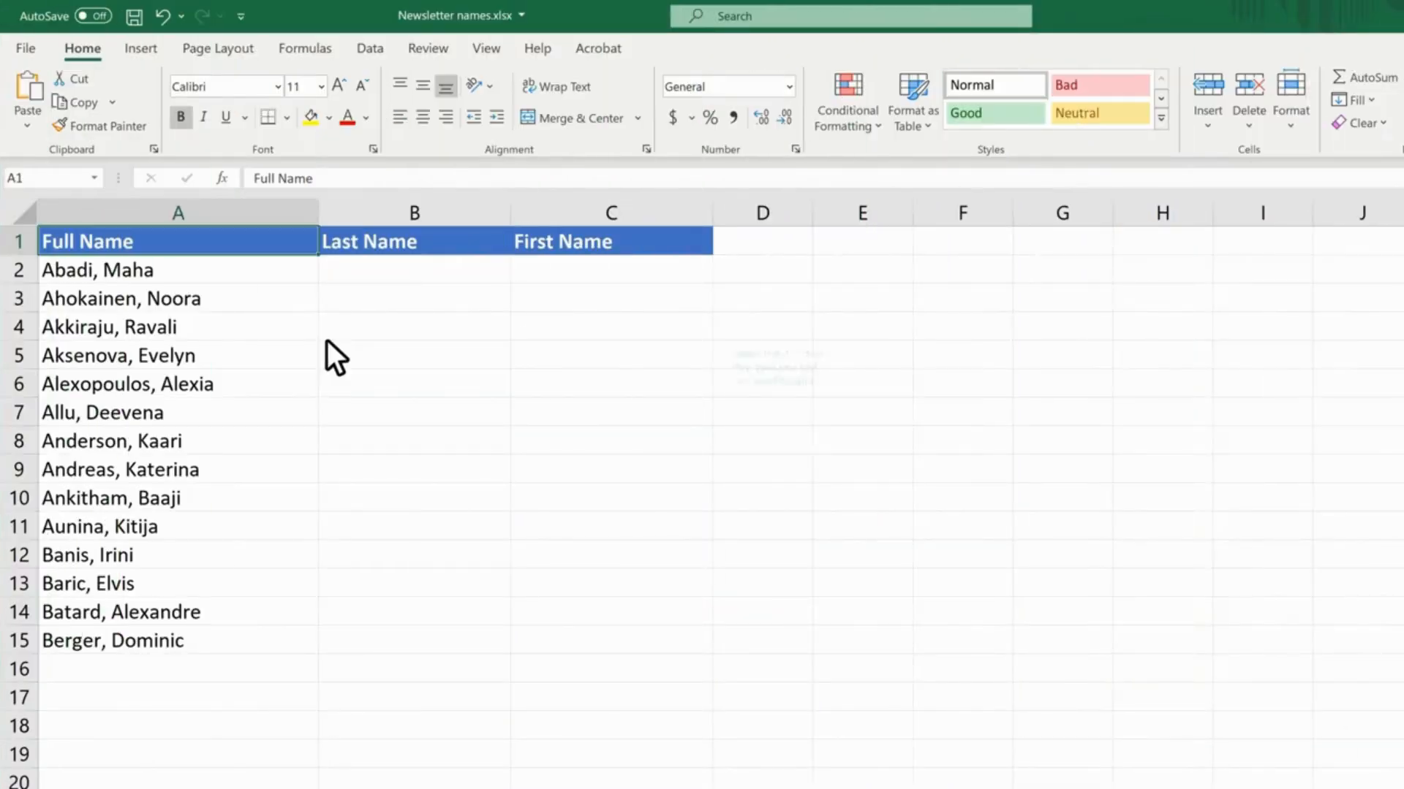
Set up Text to Columns for the full names in A2:A15 as delimited data, with only comma and space as delimiters
{"action": "left_click_drag", "start_coordinate": [168, 271], "coordinate": [244, 639]}
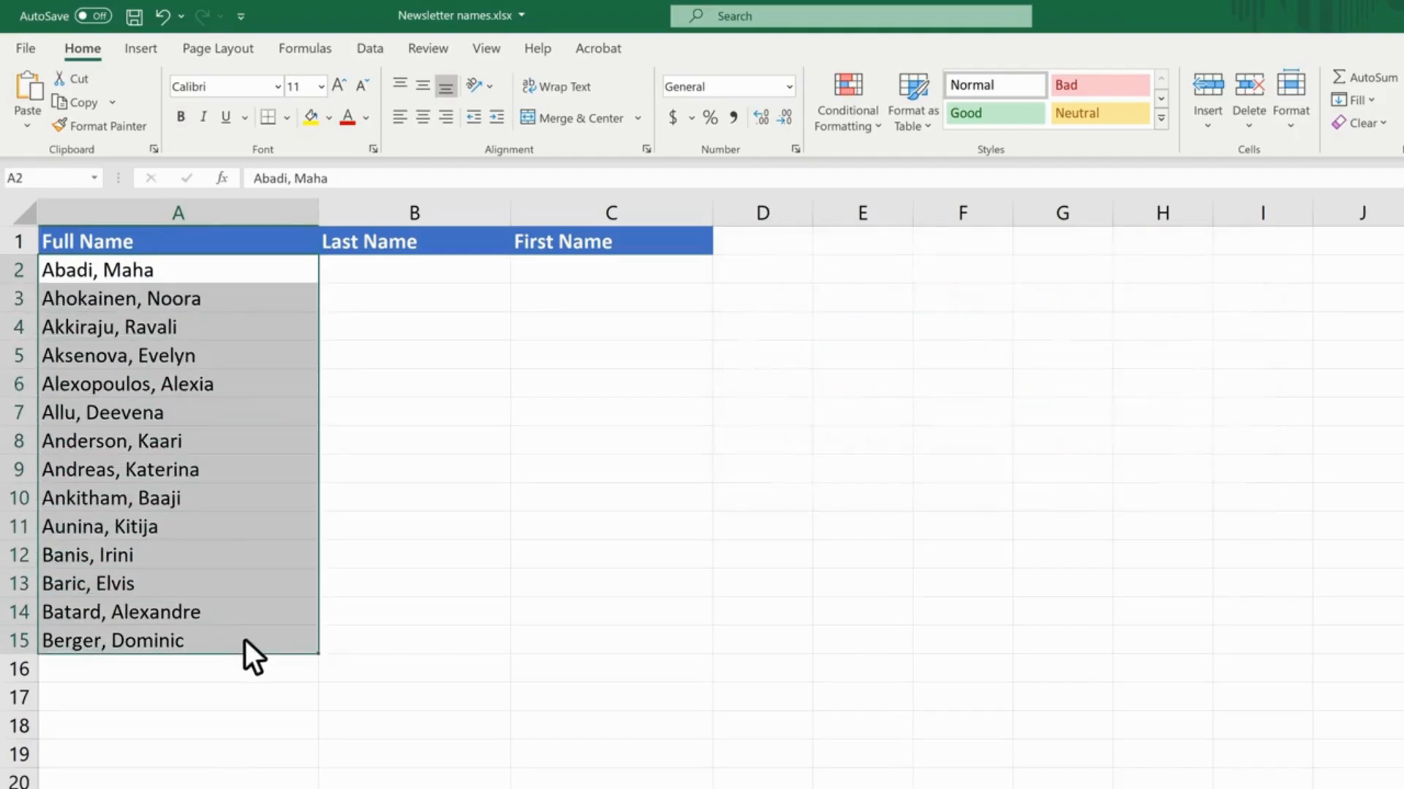
{"action": "left_click", "coordinate": [372, 56]}
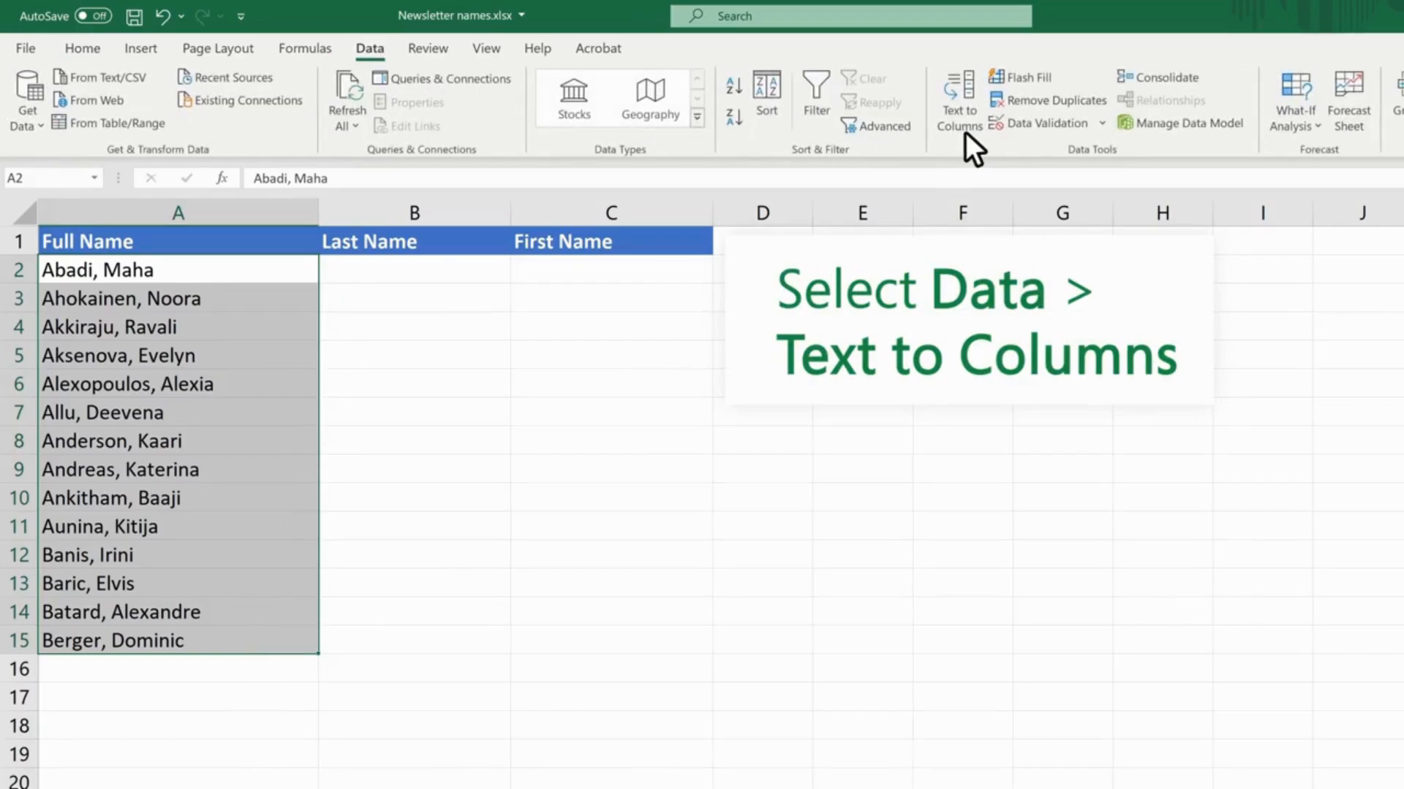
{"action": "left_click", "coordinate": [963, 130]}
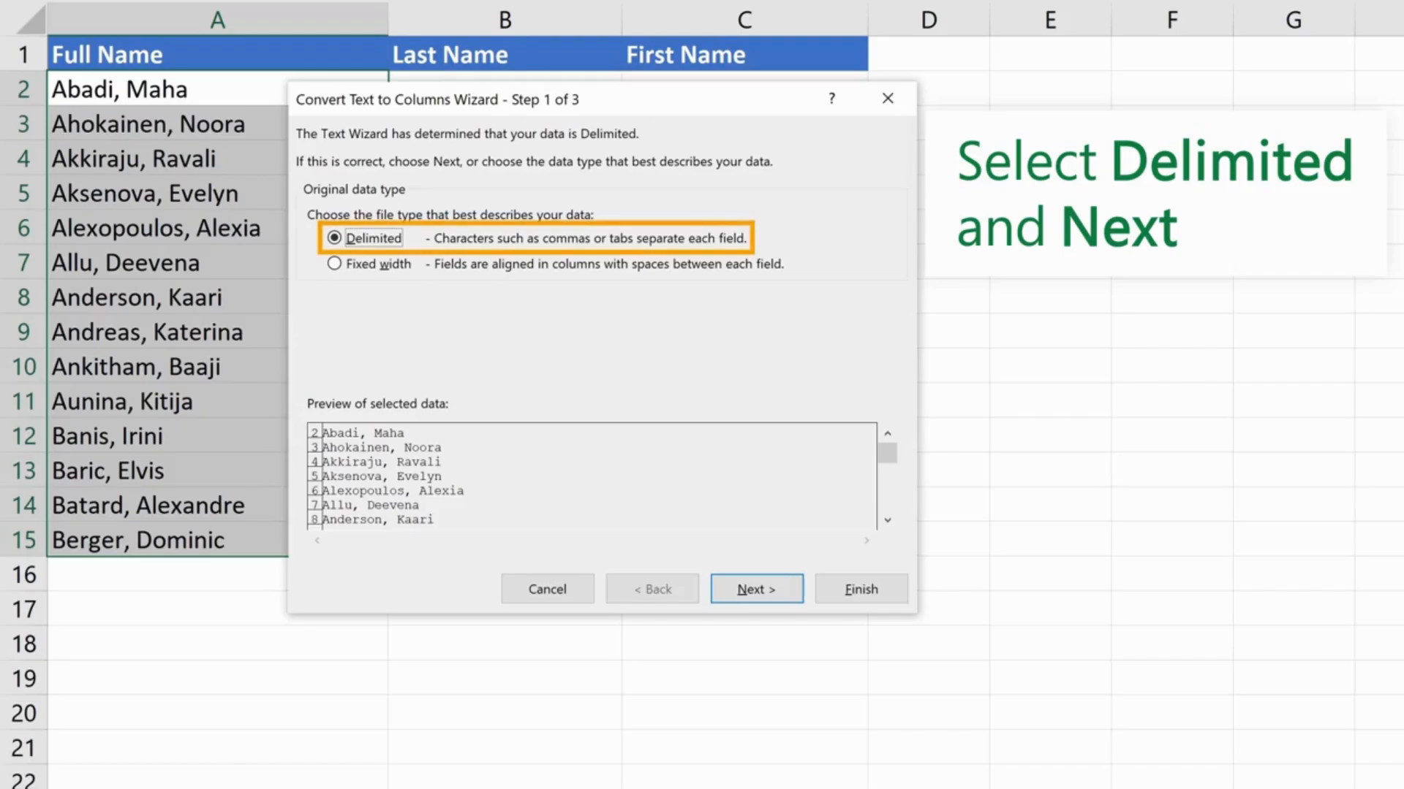
{"action": "left_click", "coordinate": [761, 598]}
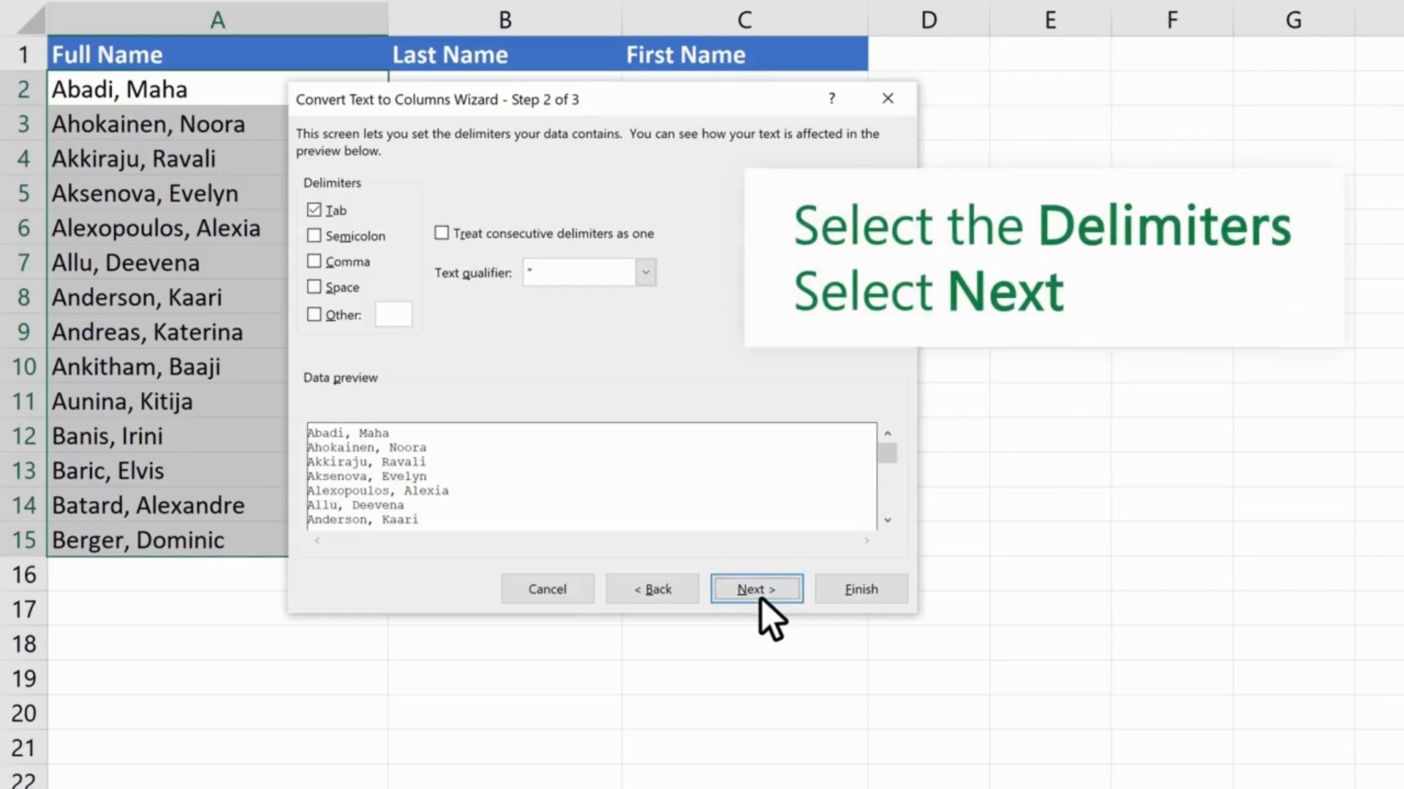
{"action": "left_click", "coordinate": [313, 211]}
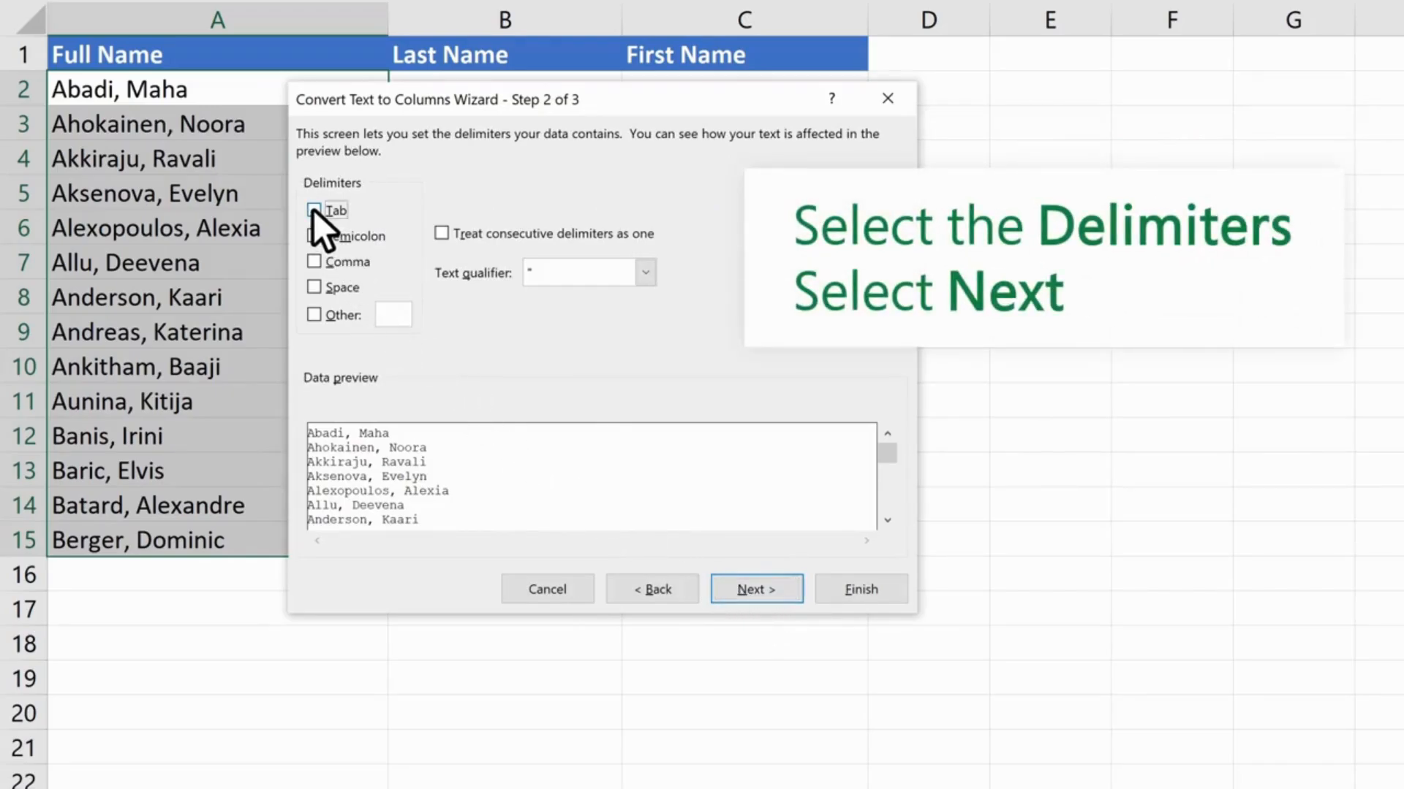
{"action": "left_click", "coordinate": [313, 261]}
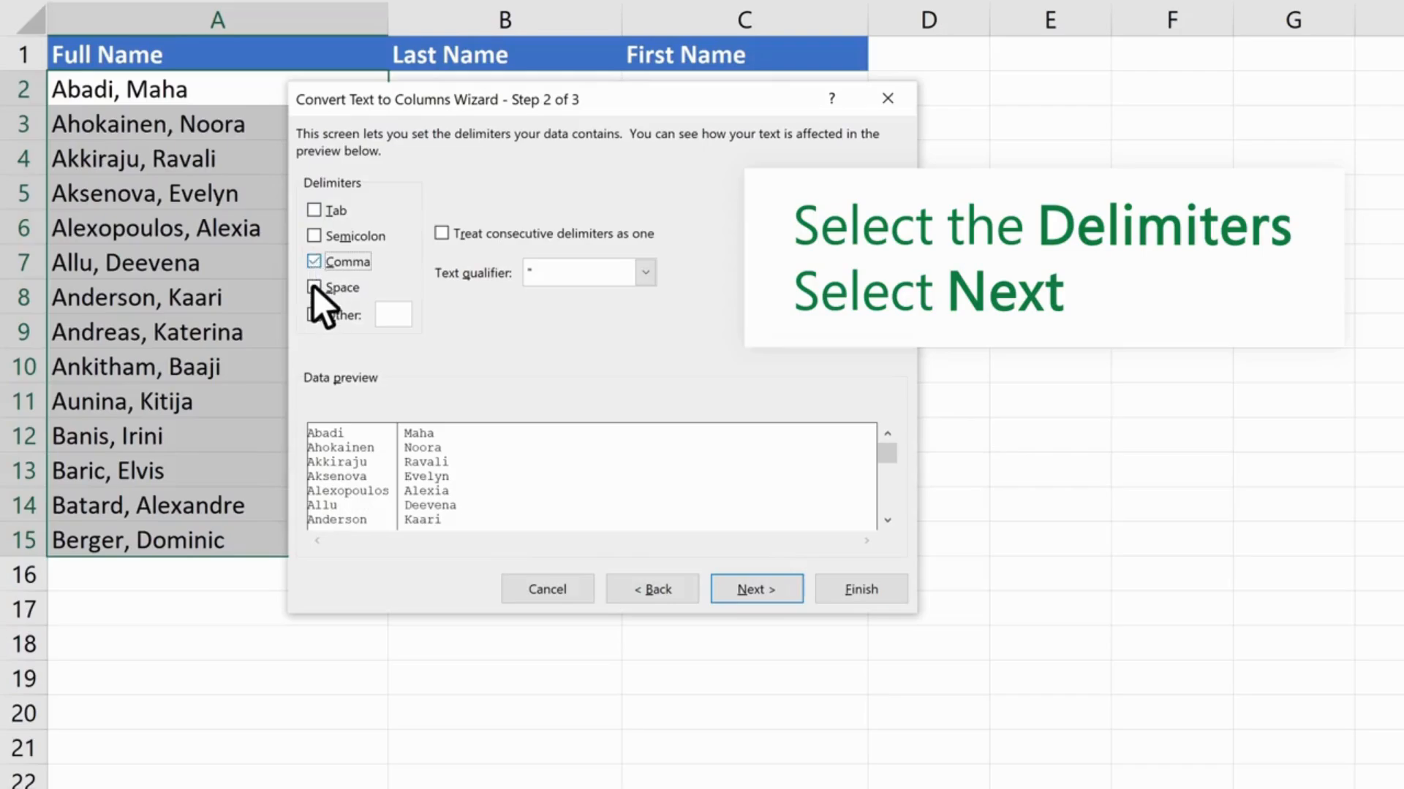
{"action": "left_click", "coordinate": [313, 287]}
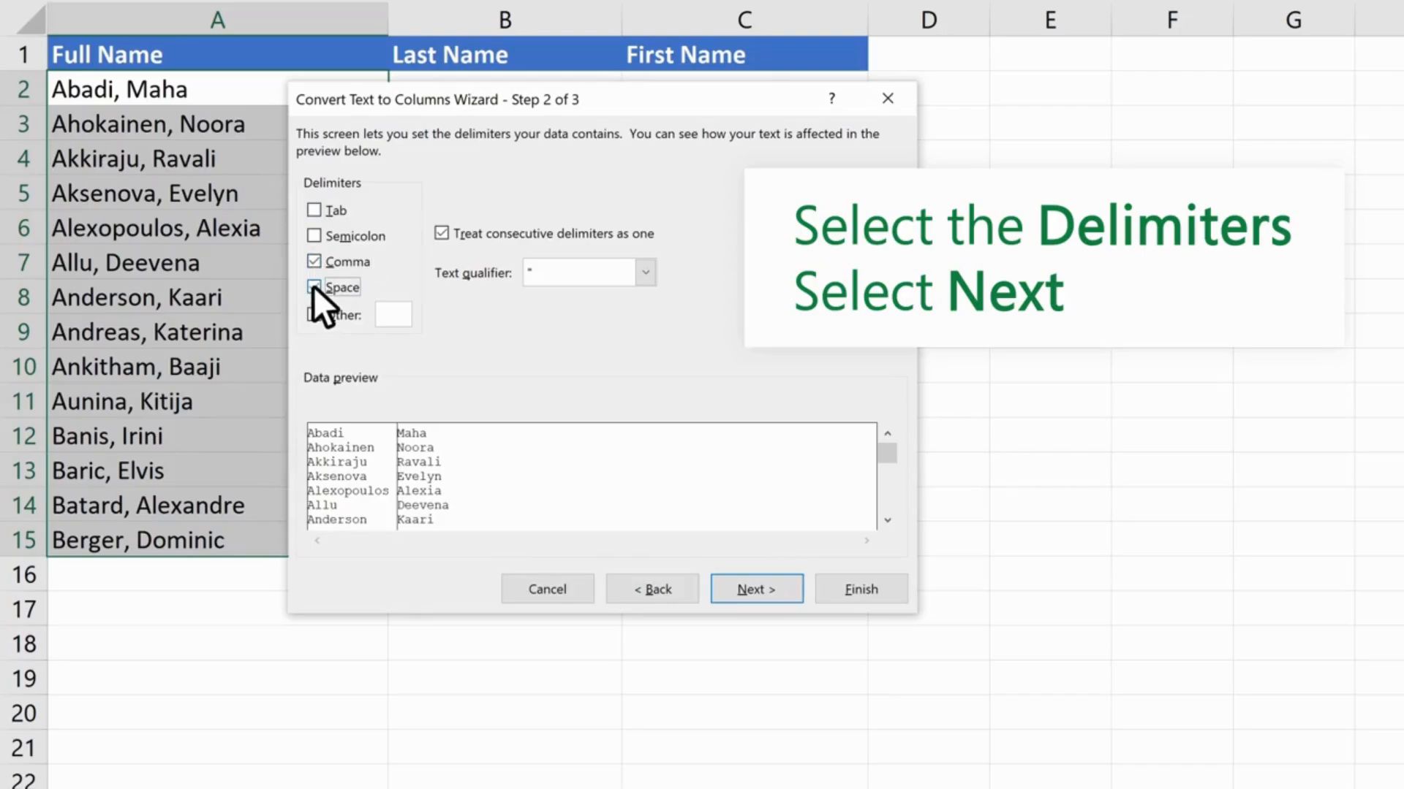
{"action": "left_click", "coordinate": [757, 600]}
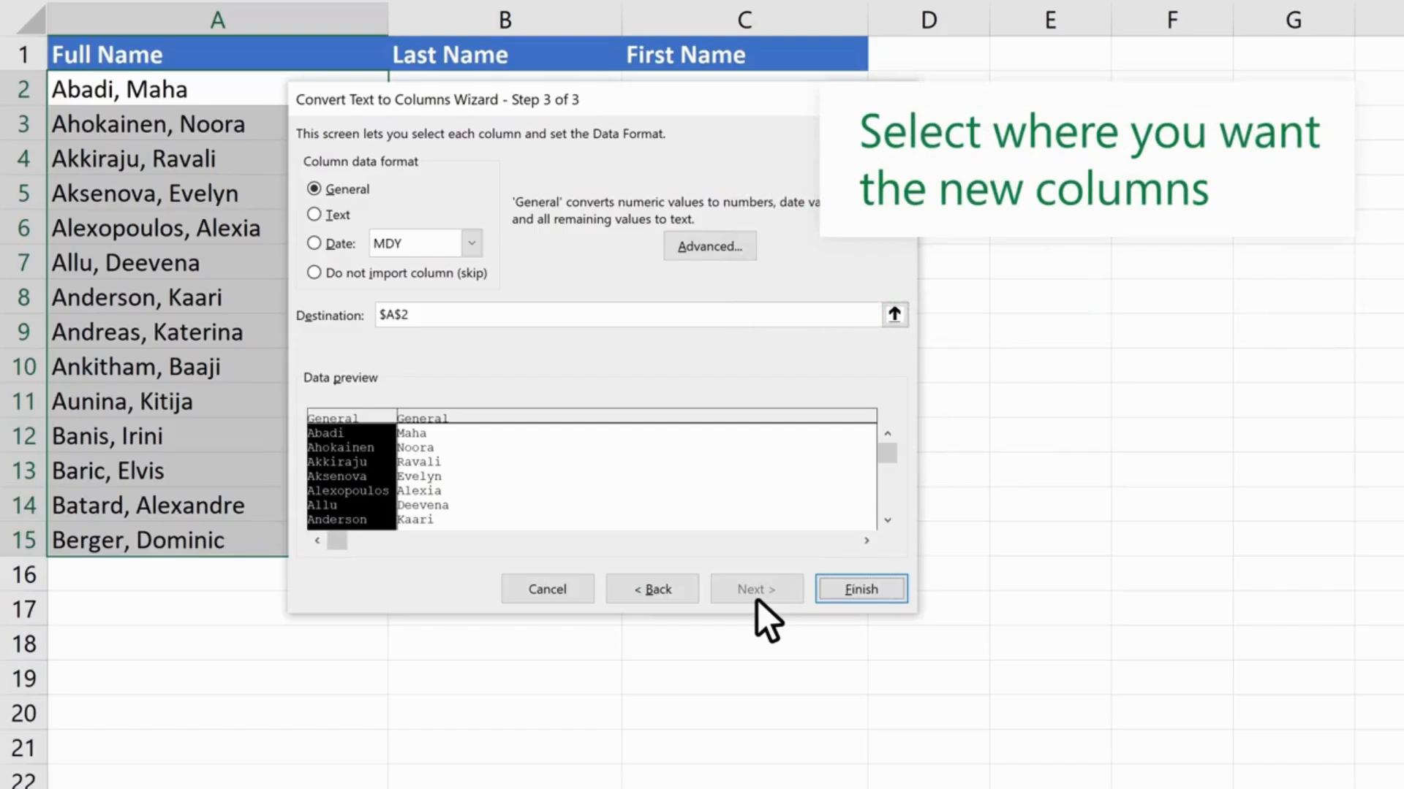
Set cell B2 as the destination for the split names and finish the Text to Columns conversion
{"action": "left_click", "coordinate": [894, 316]}
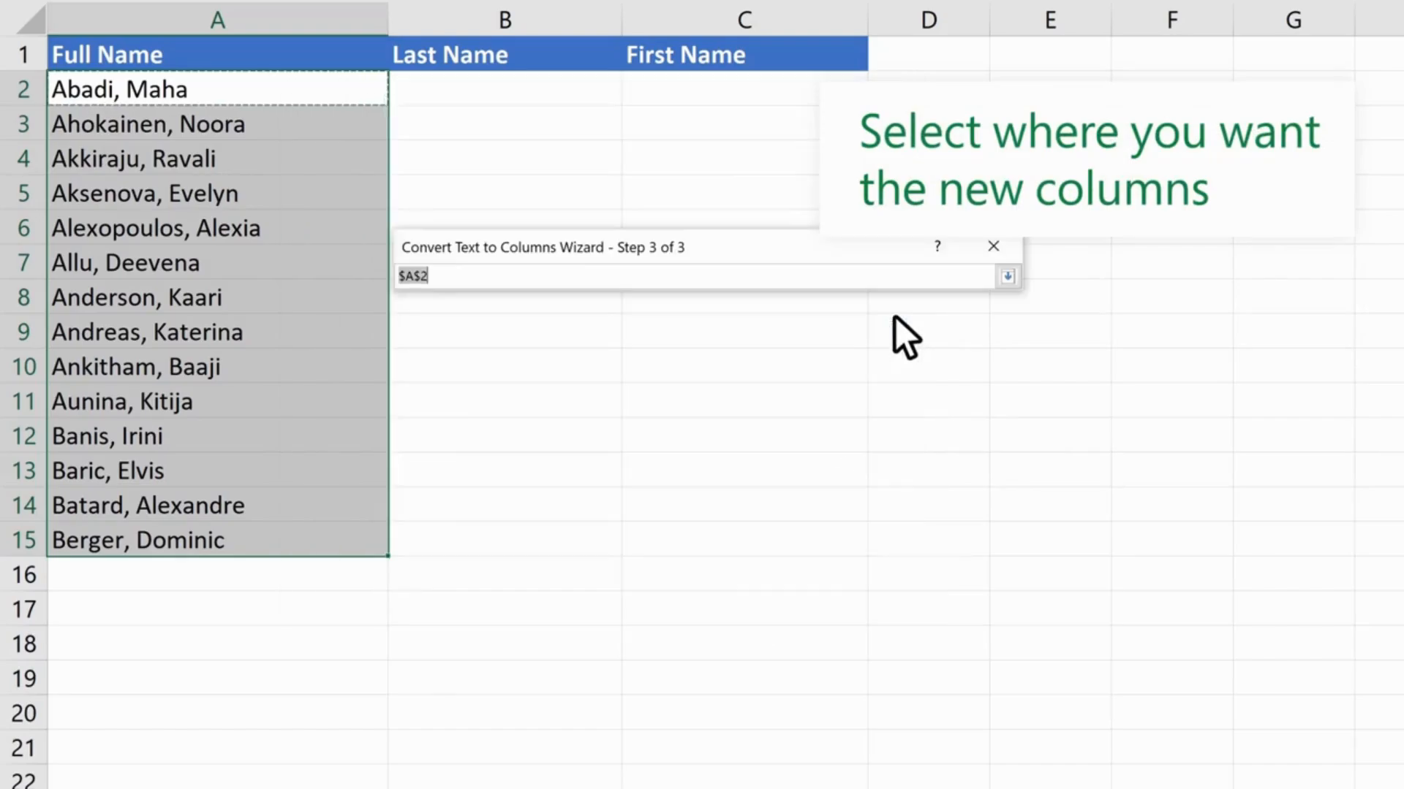
{"action": "left_click", "coordinate": [542, 92]}
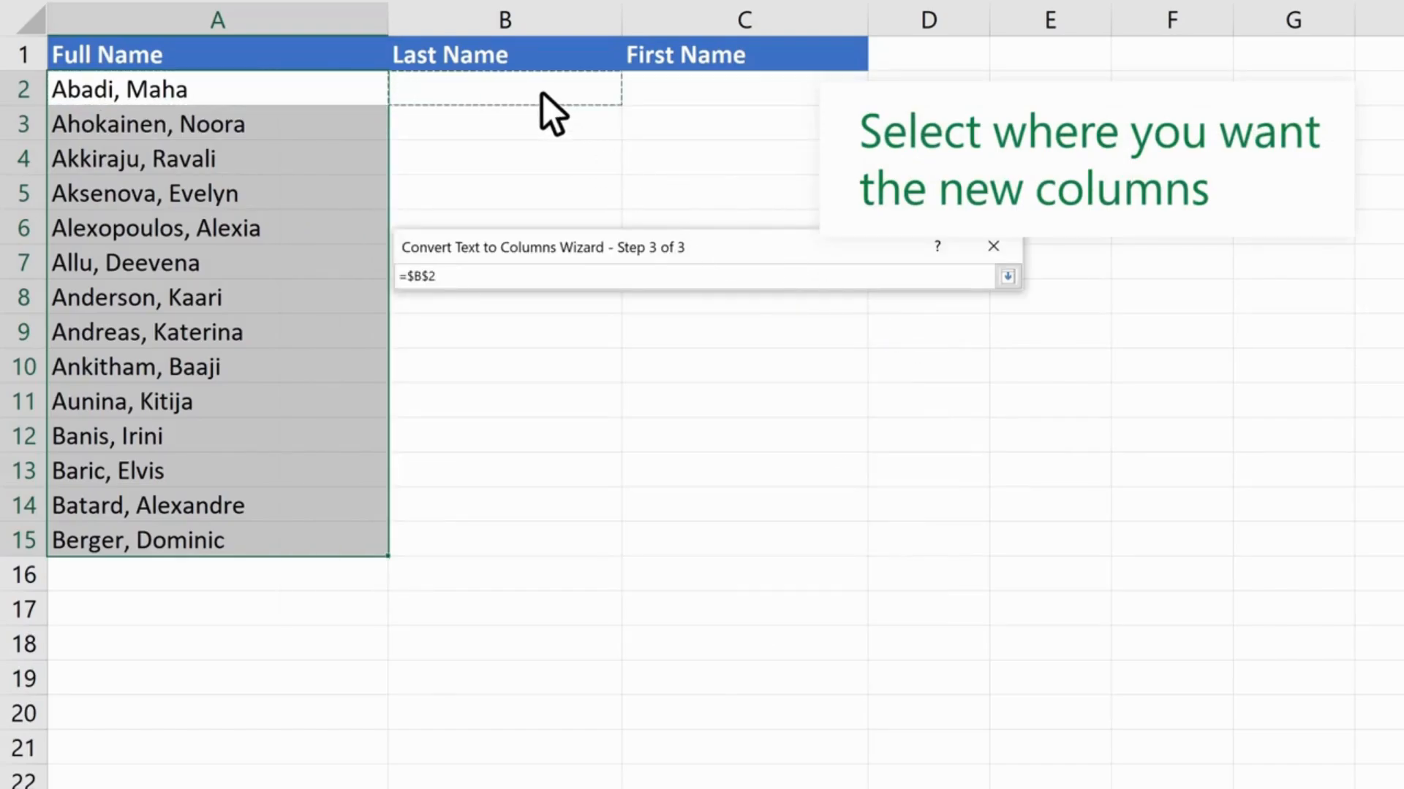
{"action": "left_click", "coordinate": [1008, 276]}
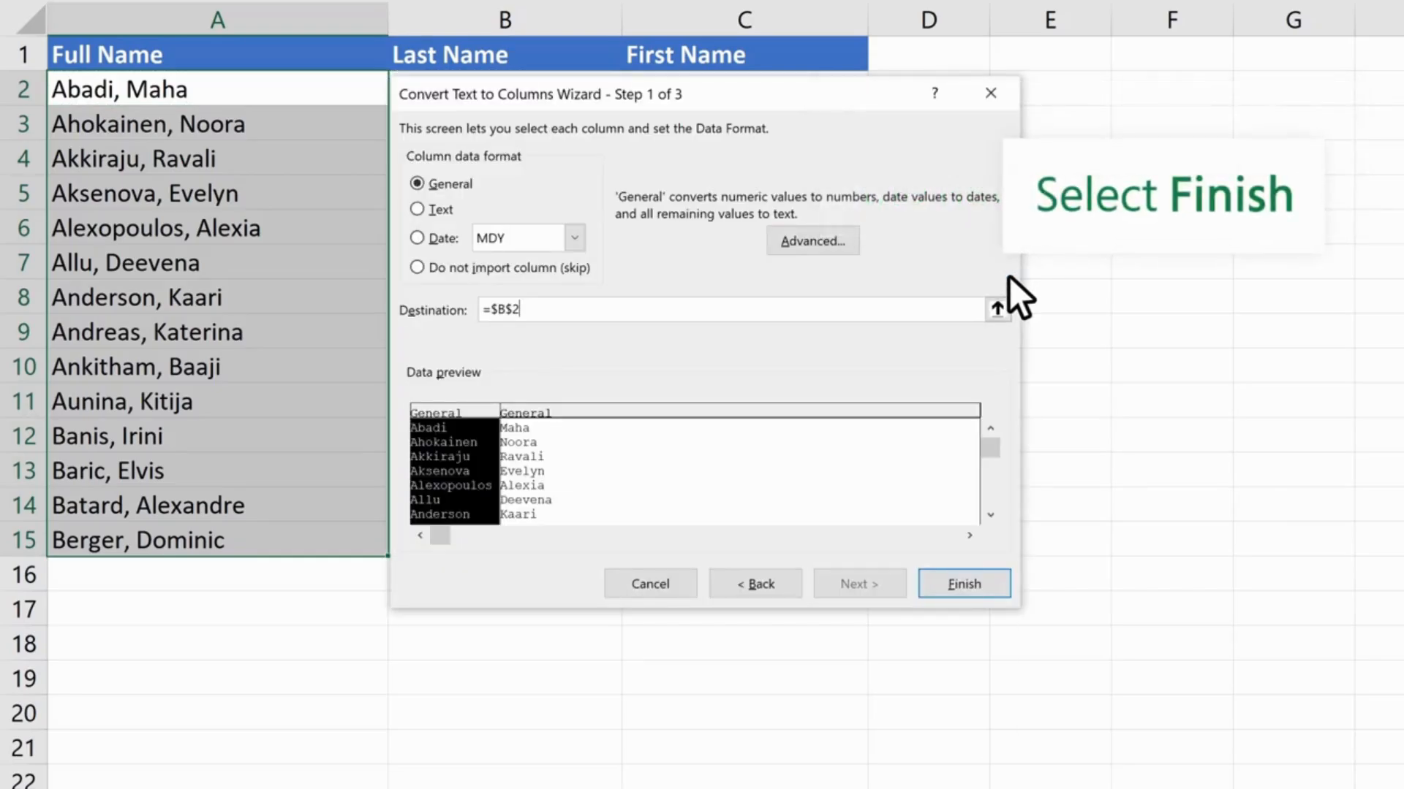
{"action": "left_click", "coordinate": [964, 585]}
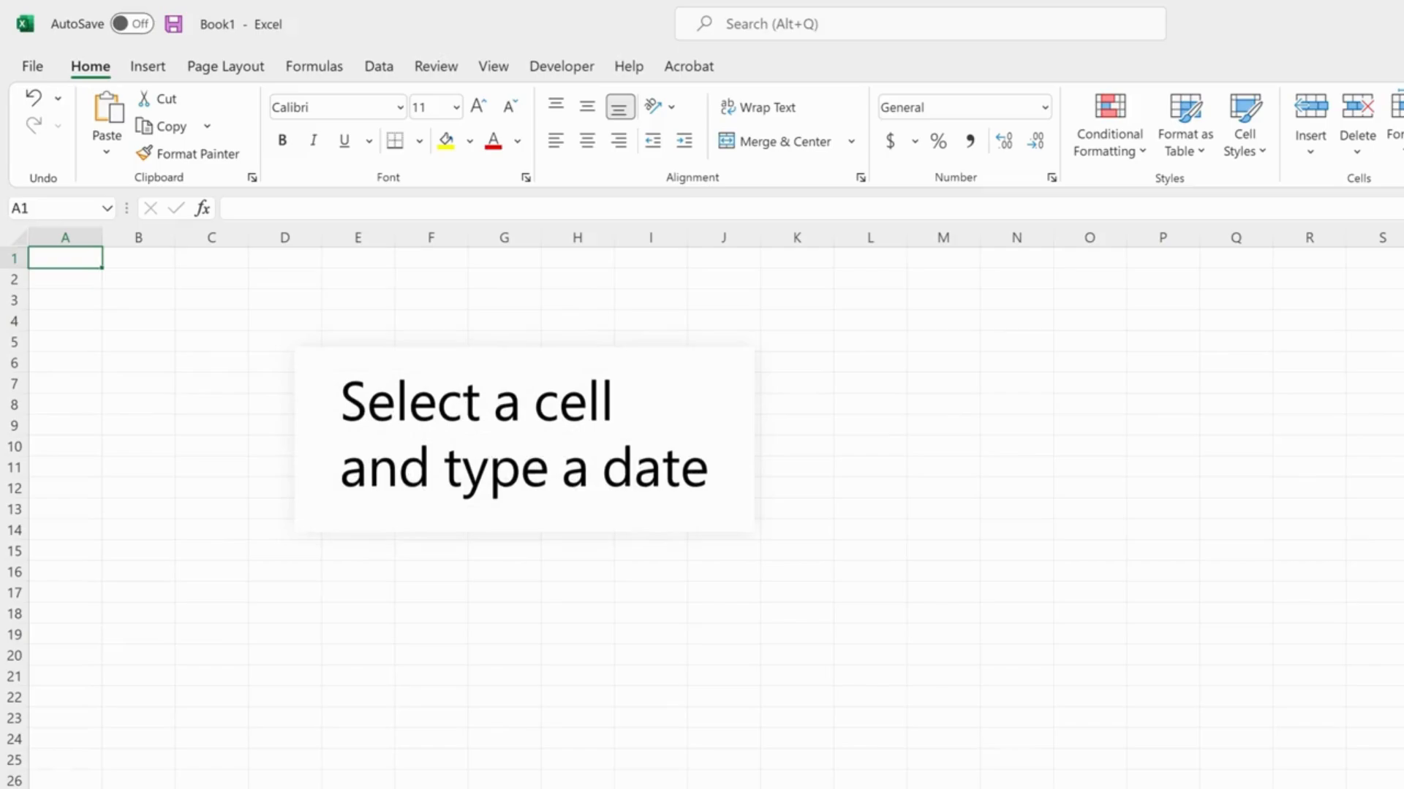
Enter the date 6/25/2021 in cell A1 and autofill it down the column
{"action": "type", "text": "6/25/2021"}
{"action": "key", "text": "ctrl+Return"}
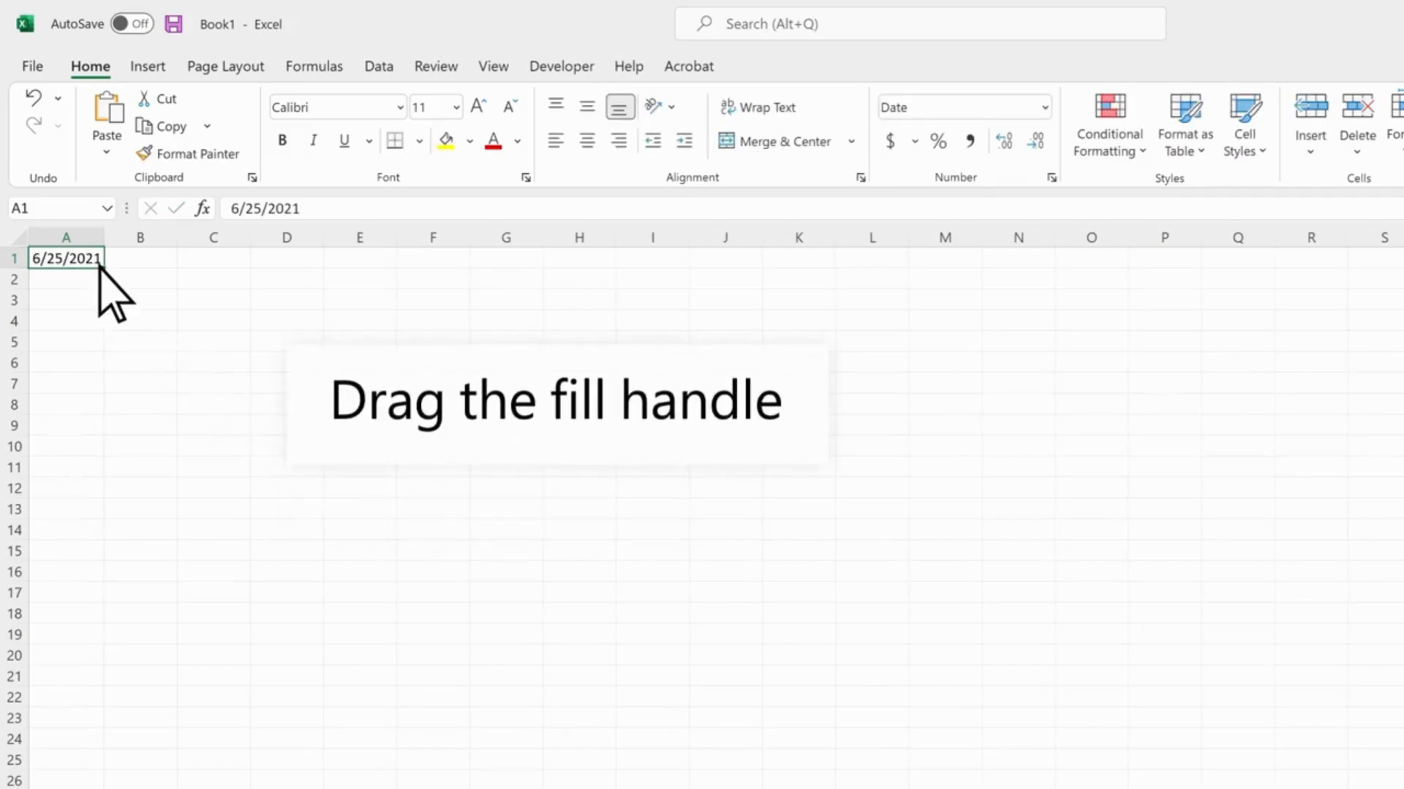
{"action": "left_click_drag", "start_coordinate": [104, 269], "coordinate": [100, 408]}
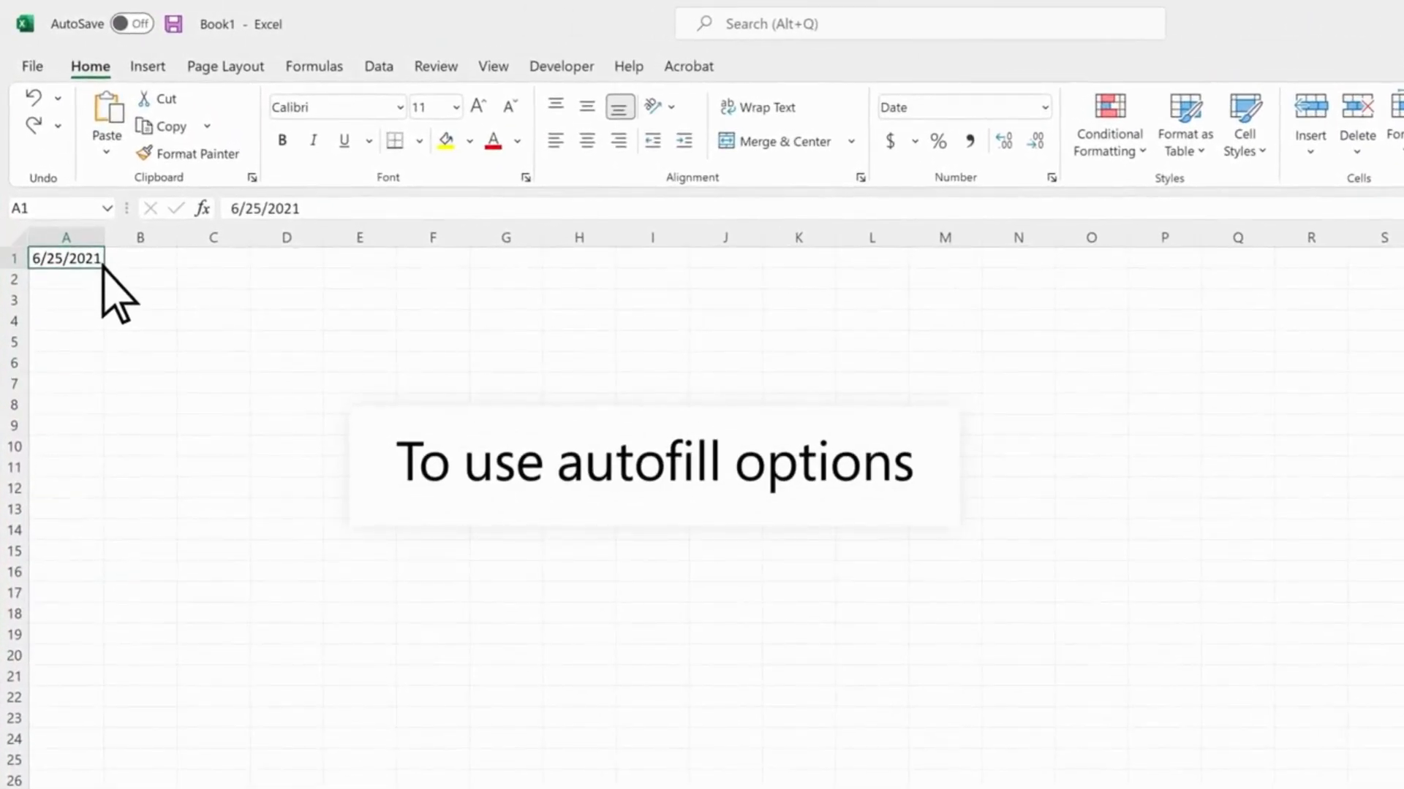
Autofill the date in A1 down to A8 using the Fill Weekdays option
{"action": "left_click_drag", "start_coordinate": [103, 268], "coordinate": [101, 411]}
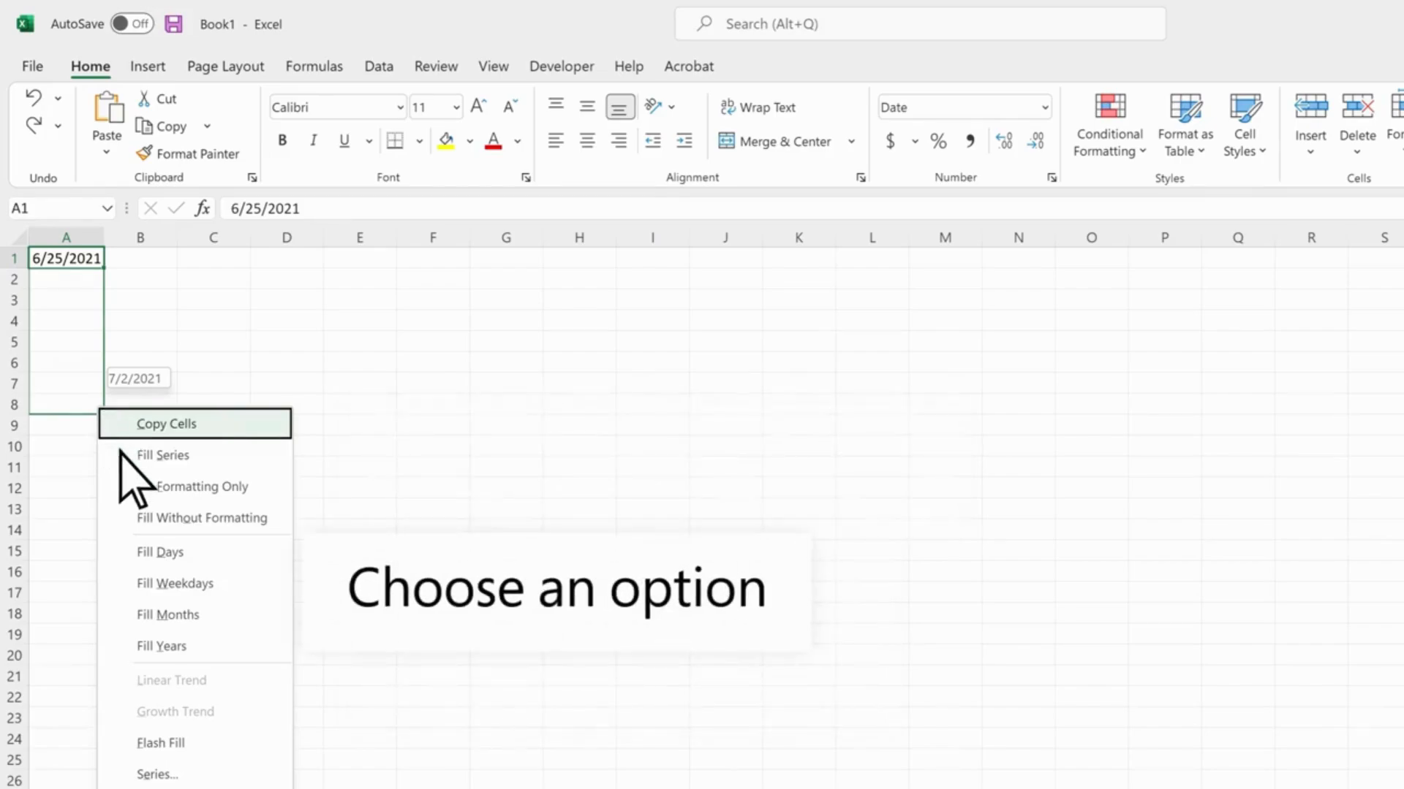
{"action": "left_click", "coordinate": [217, 582]}
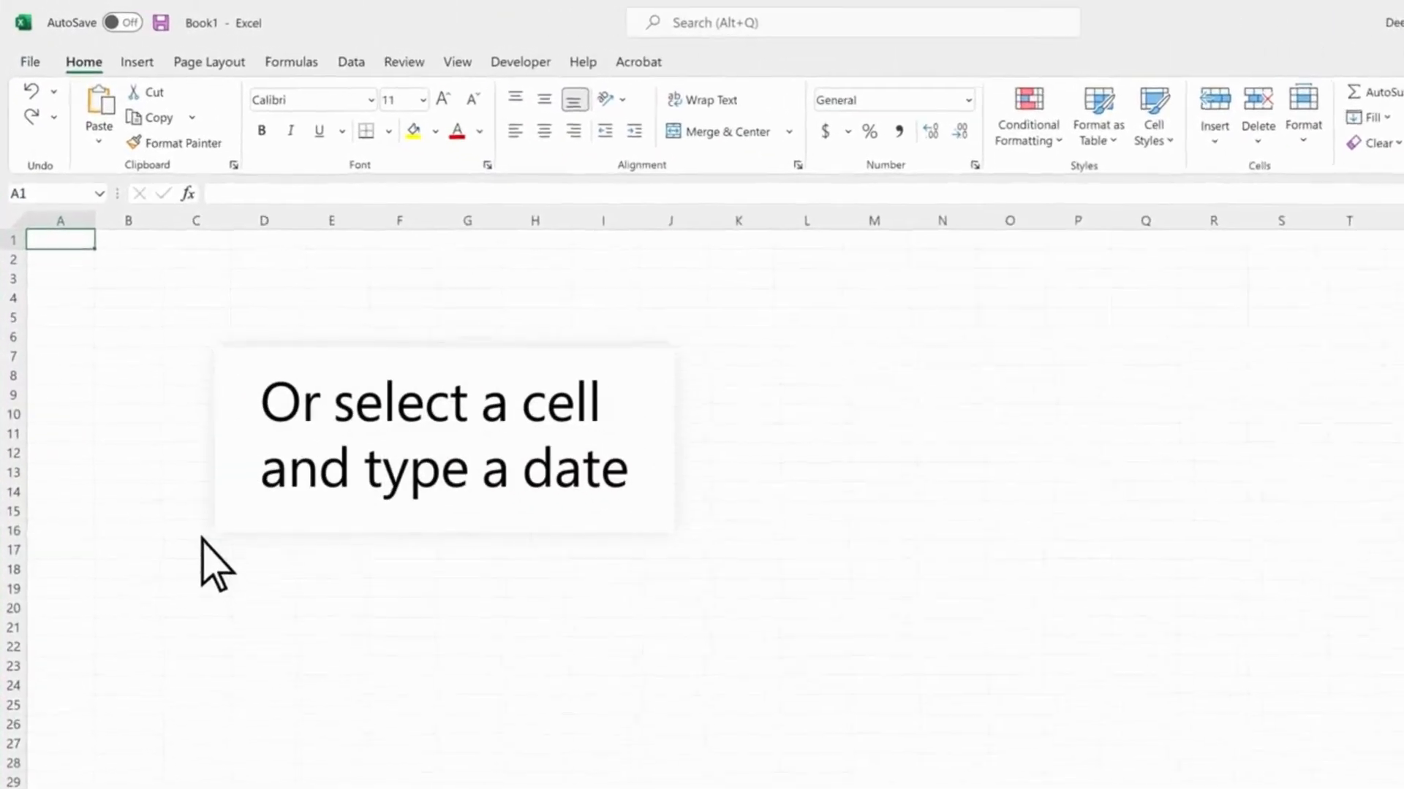
Enter June 2022 in cell A1 and fill A1:A12 with a date series by month
{"action": "type", "text": "June 2022"}
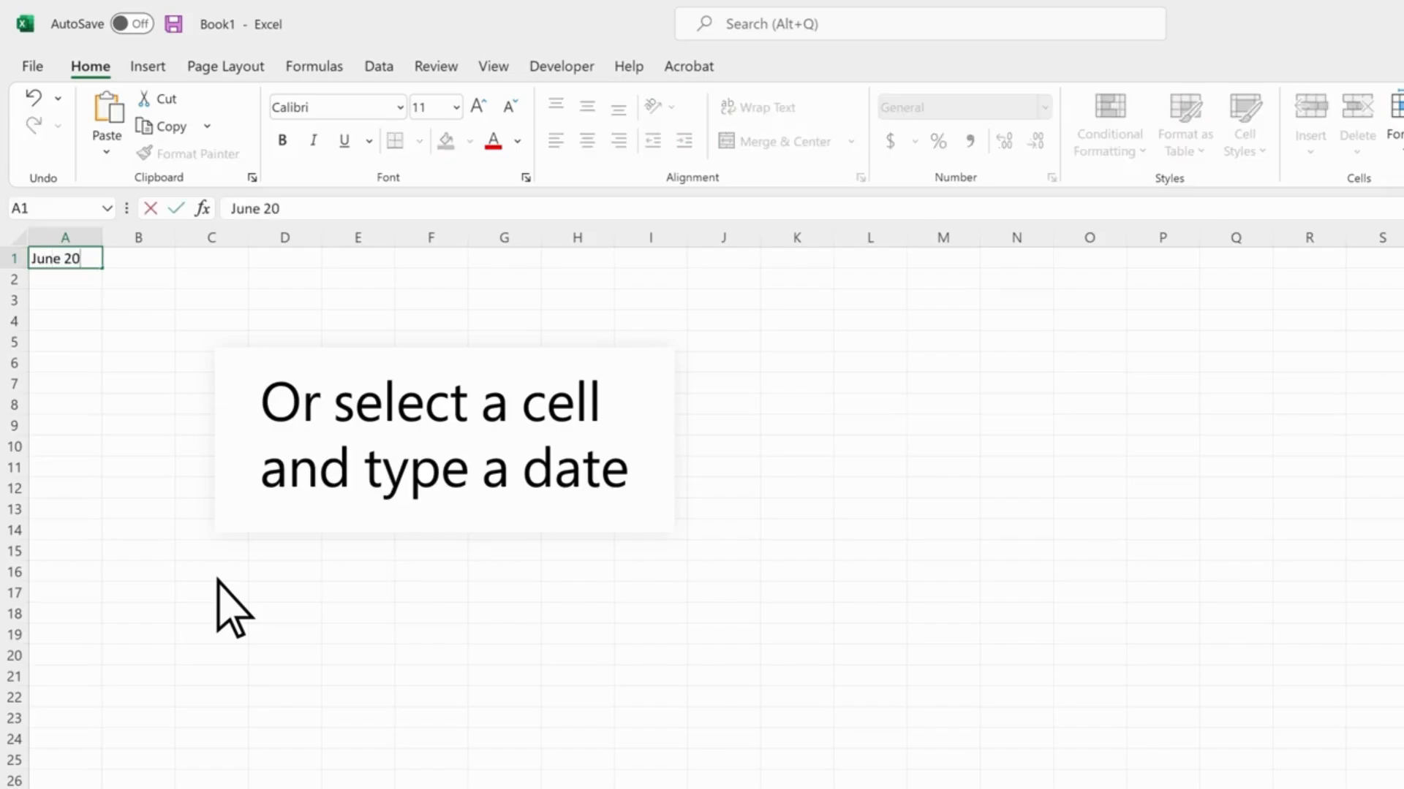
{"action": "key", "text": "Return"}
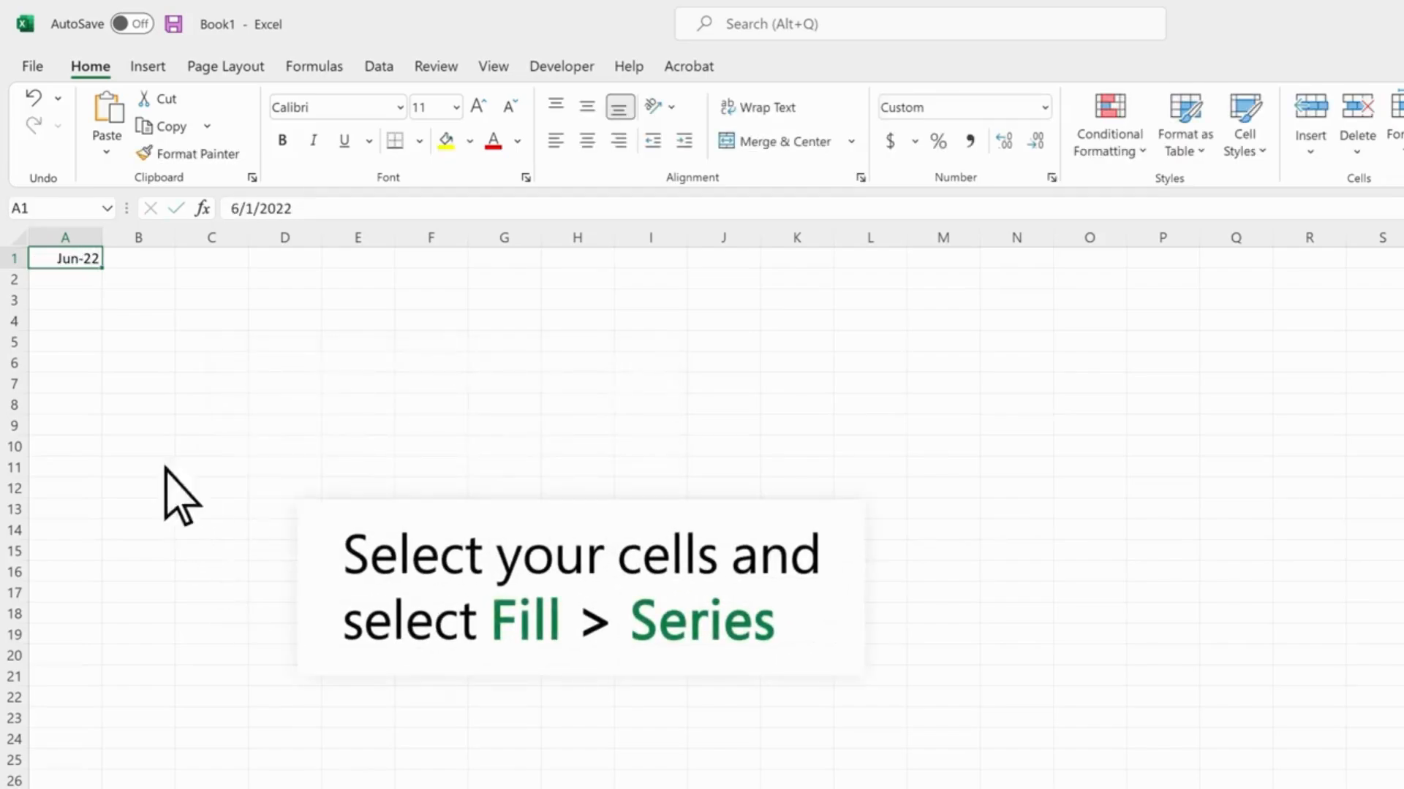
{"action": "left_click_drag", "start_coordinate": [100, 263], "coordinate": [103, 499]}
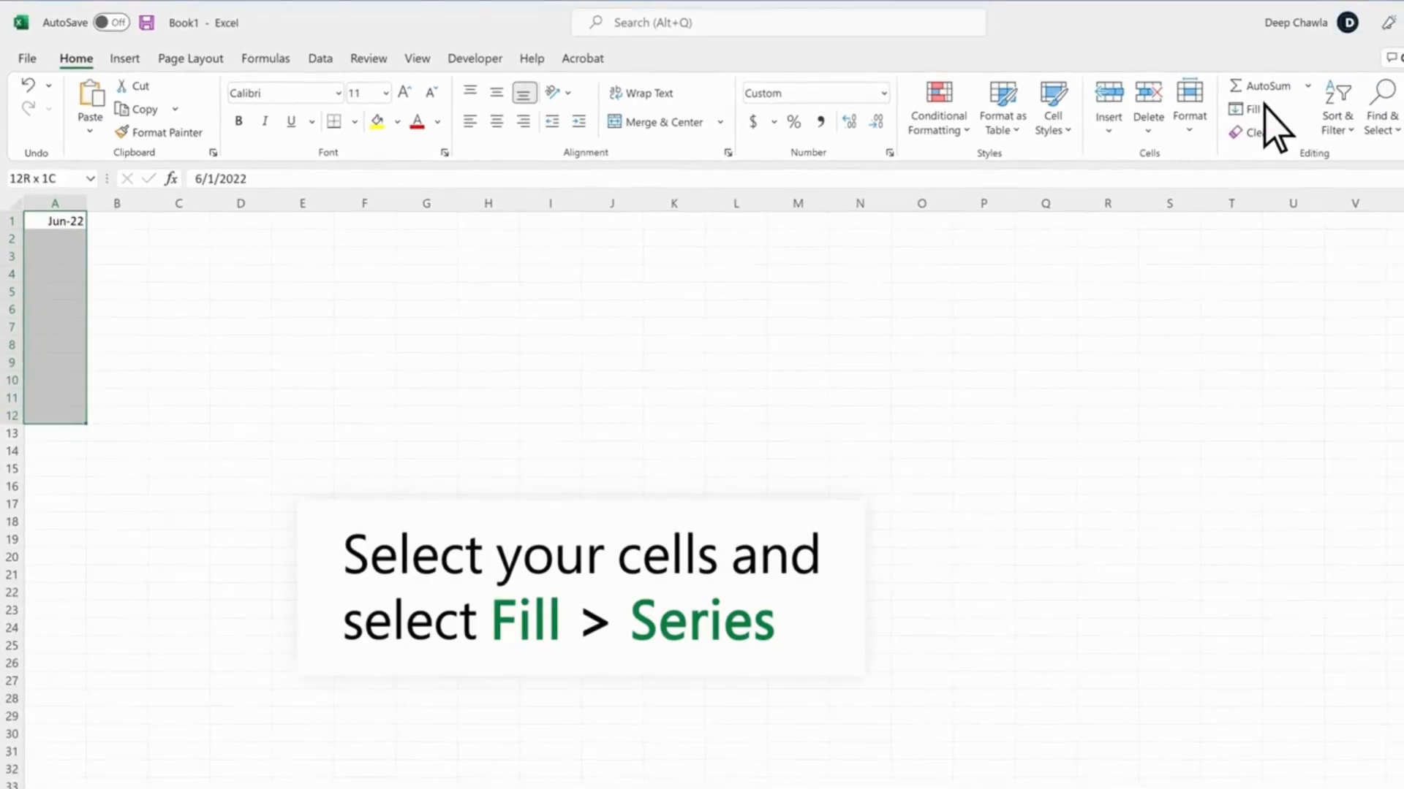
{"action": "left_click", "coordinate": [1264, 107]}
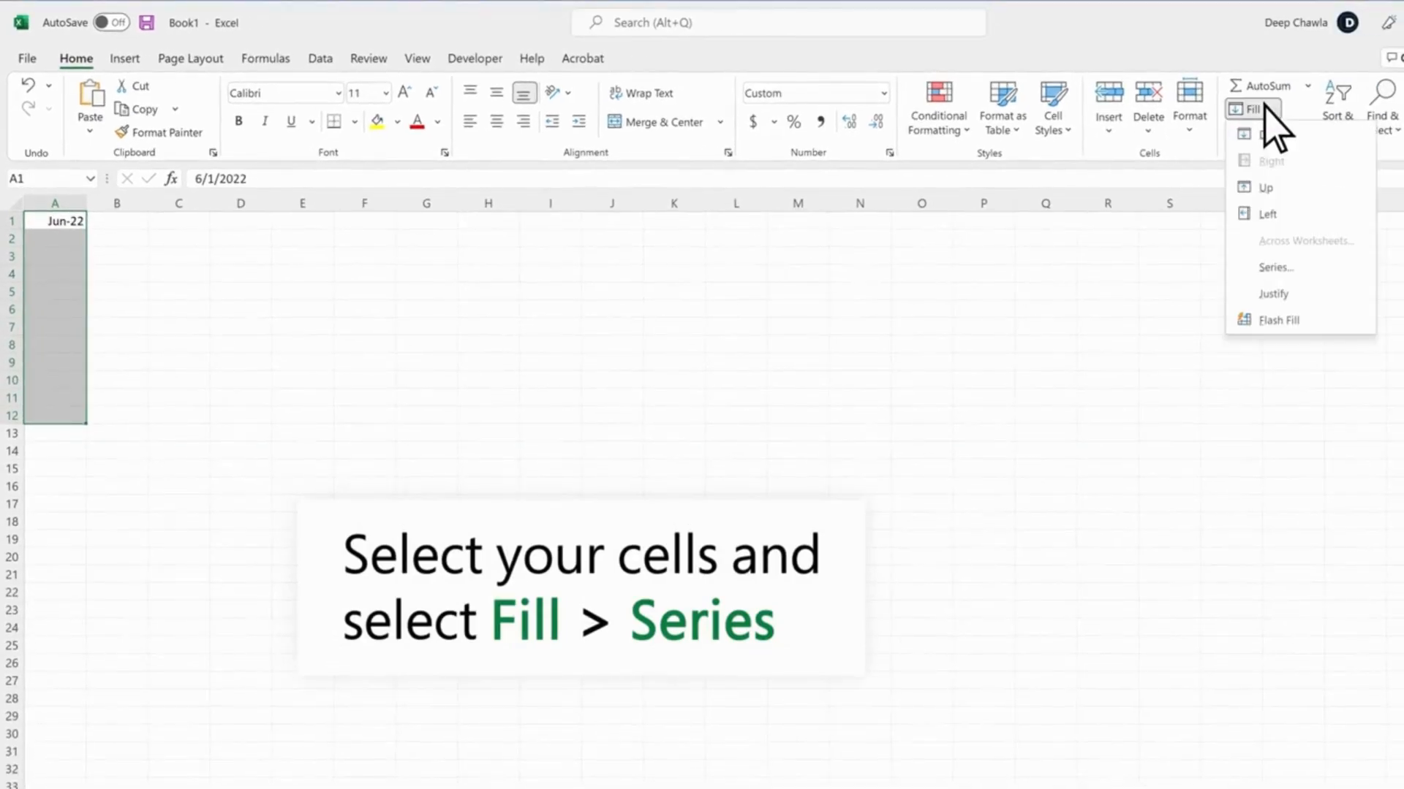
{"action": "left_click", "coordinate": [1299, 266]}
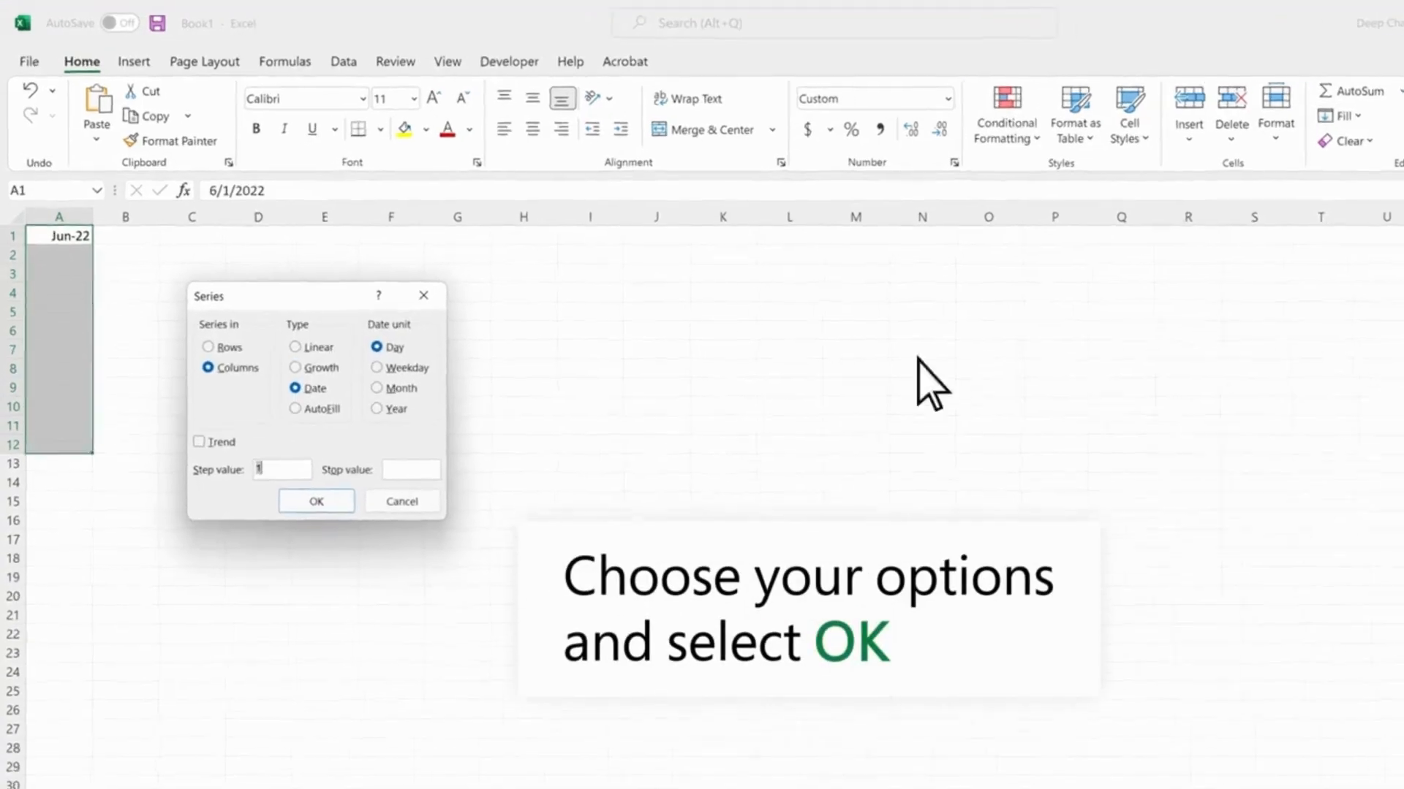
{"action": "left_click", "coordinate": [395, 388]}
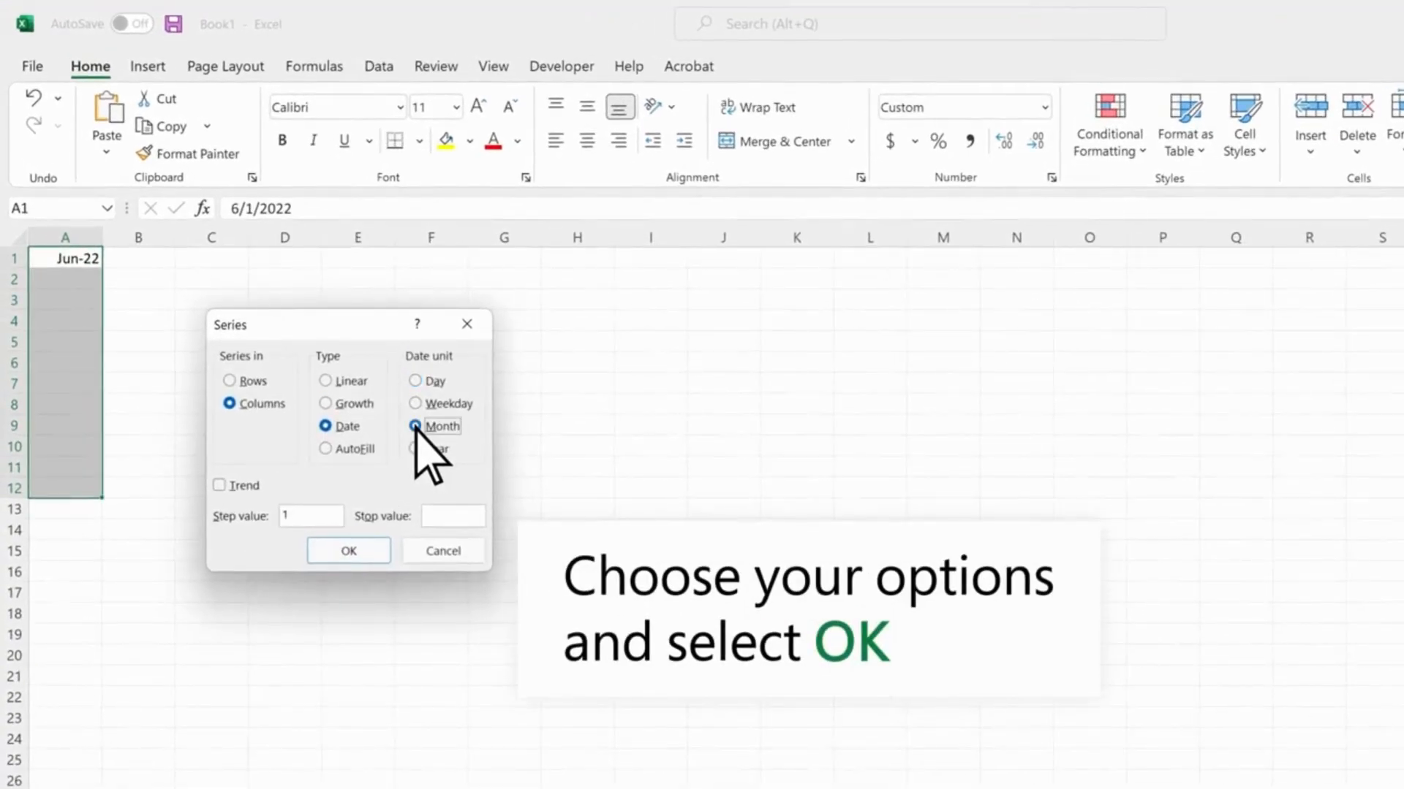
{"action": "left_click", "coordinate": [367, 550]}
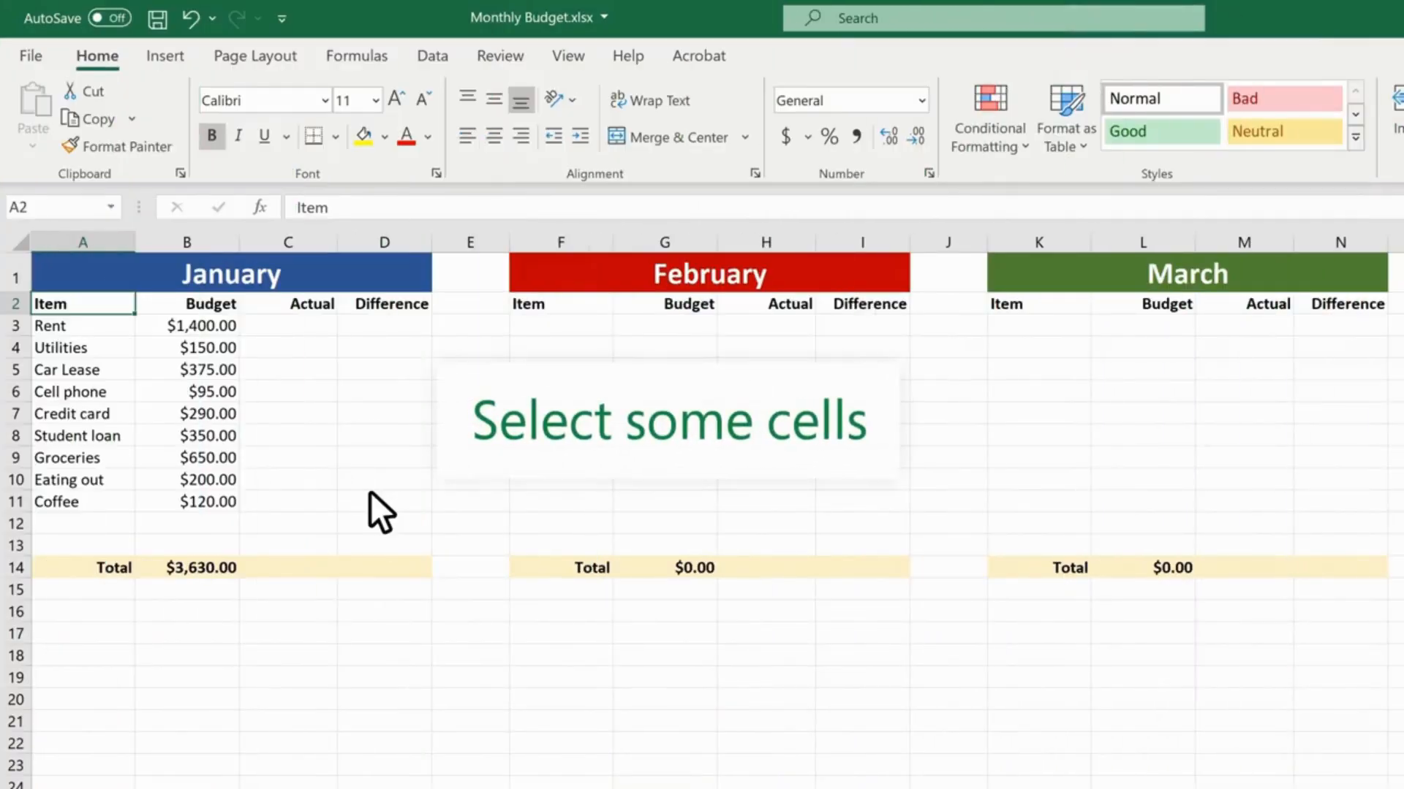
Move January's Total row from A14:D14 up to row 12, directly below the Coffee row
{"action": "left_click_drag", "start_coordinate": [76, 567], "coordinate": [398, 567]}
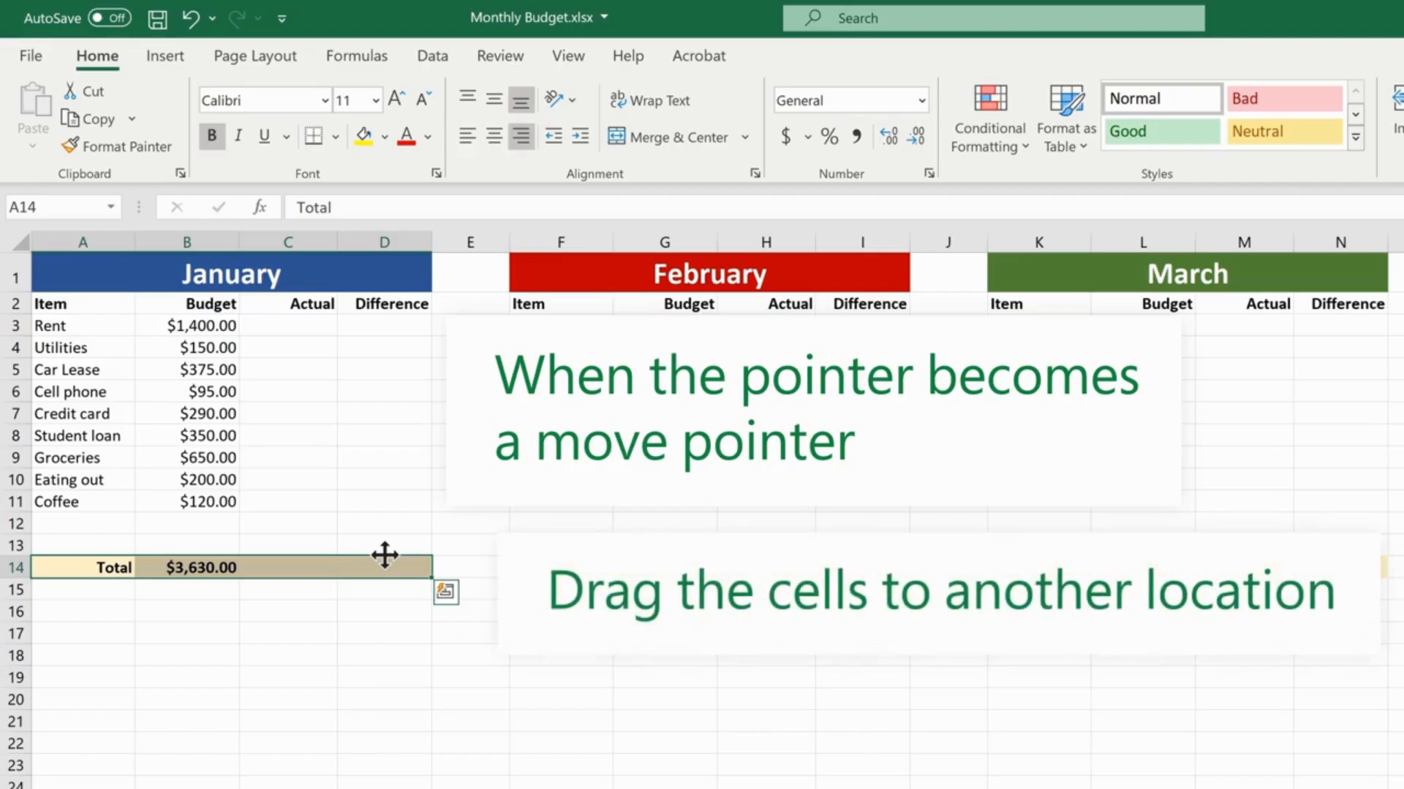
{"action": "left_click_drag", "start_coordinate": [385, 555], "coordinate": [383, 508]}
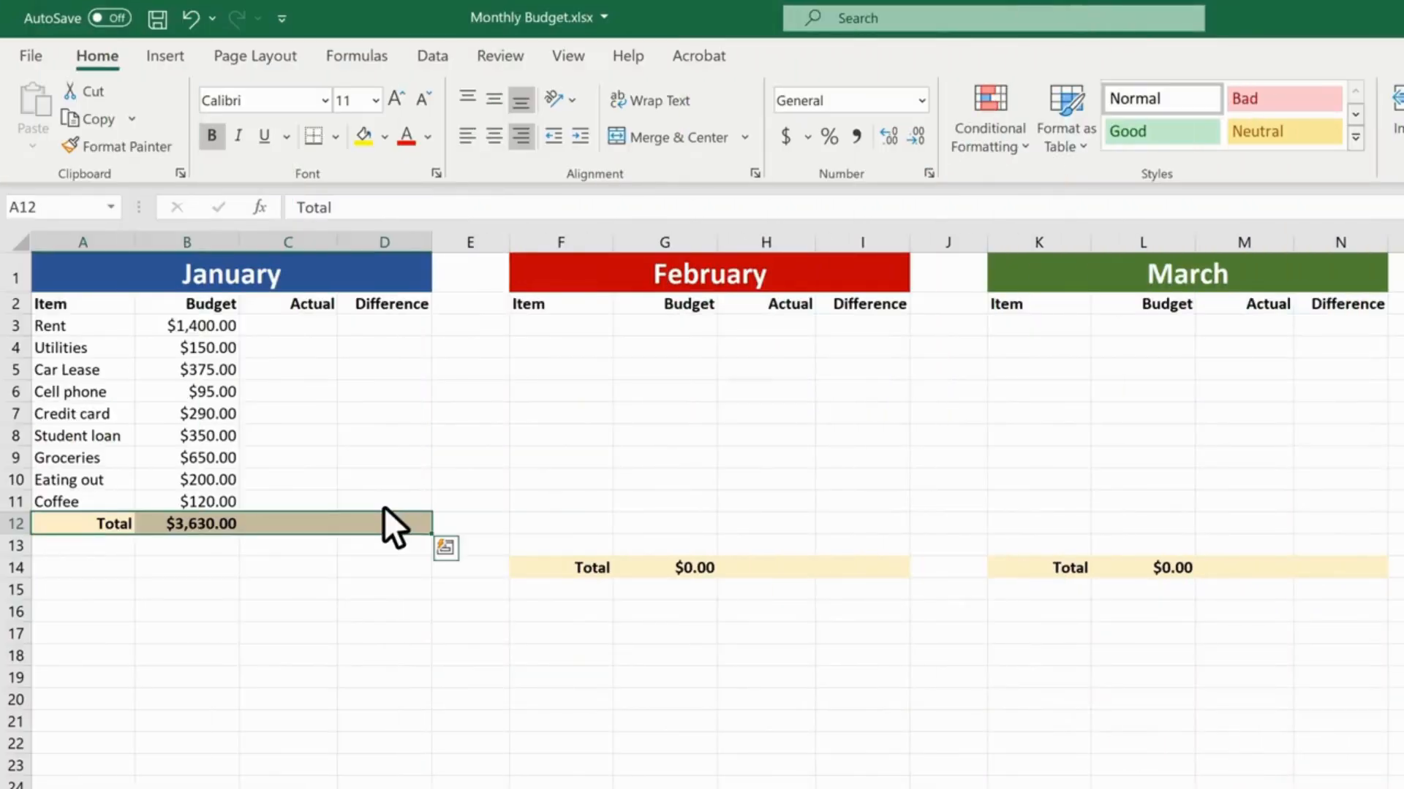
Move February's Total row from F14:I14 up to row 12, level with January's Total row
{"action": "left_click_drag", "start_coordinate": [560, 567], "coordinate": [879, 566]}
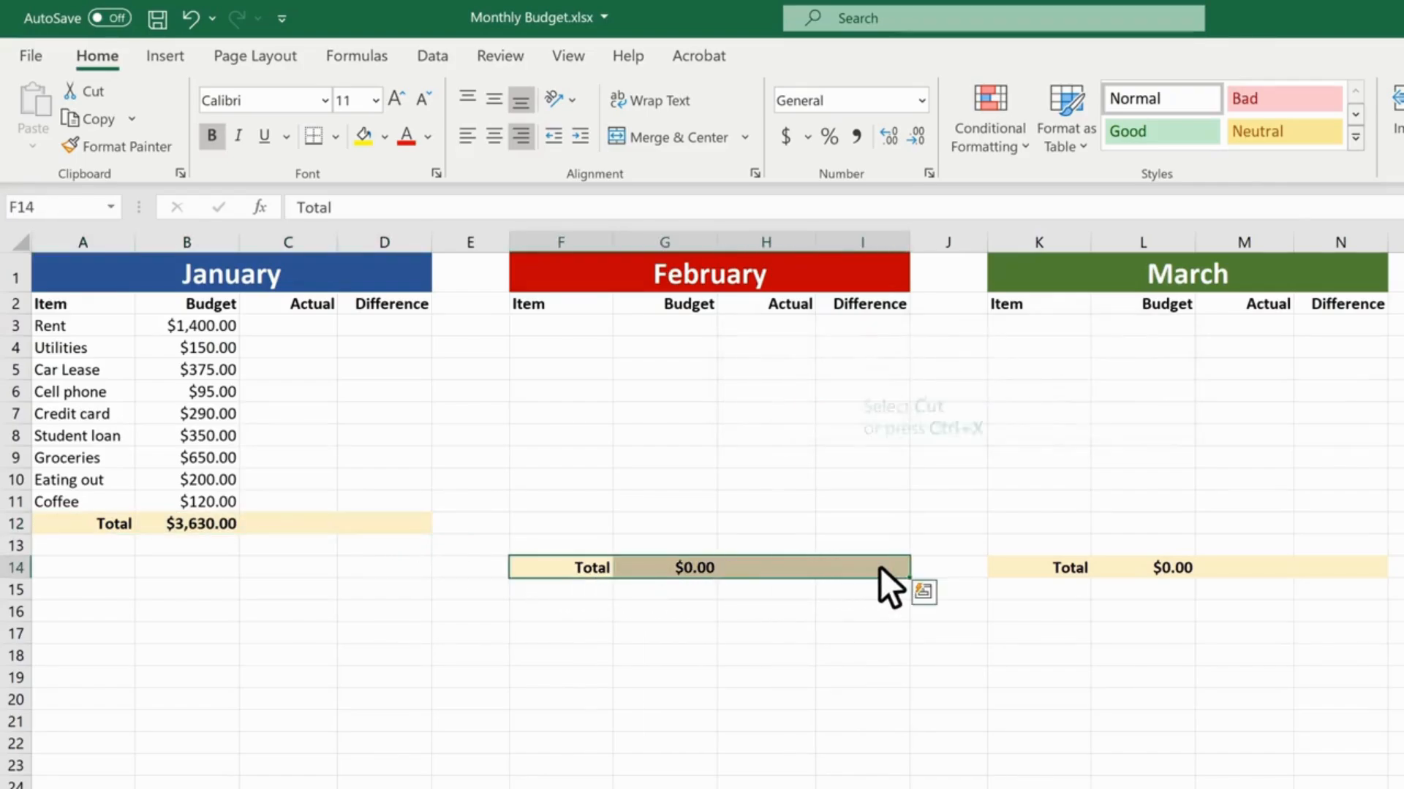
{"action": "left_click", "coordinate": [79, 91]}
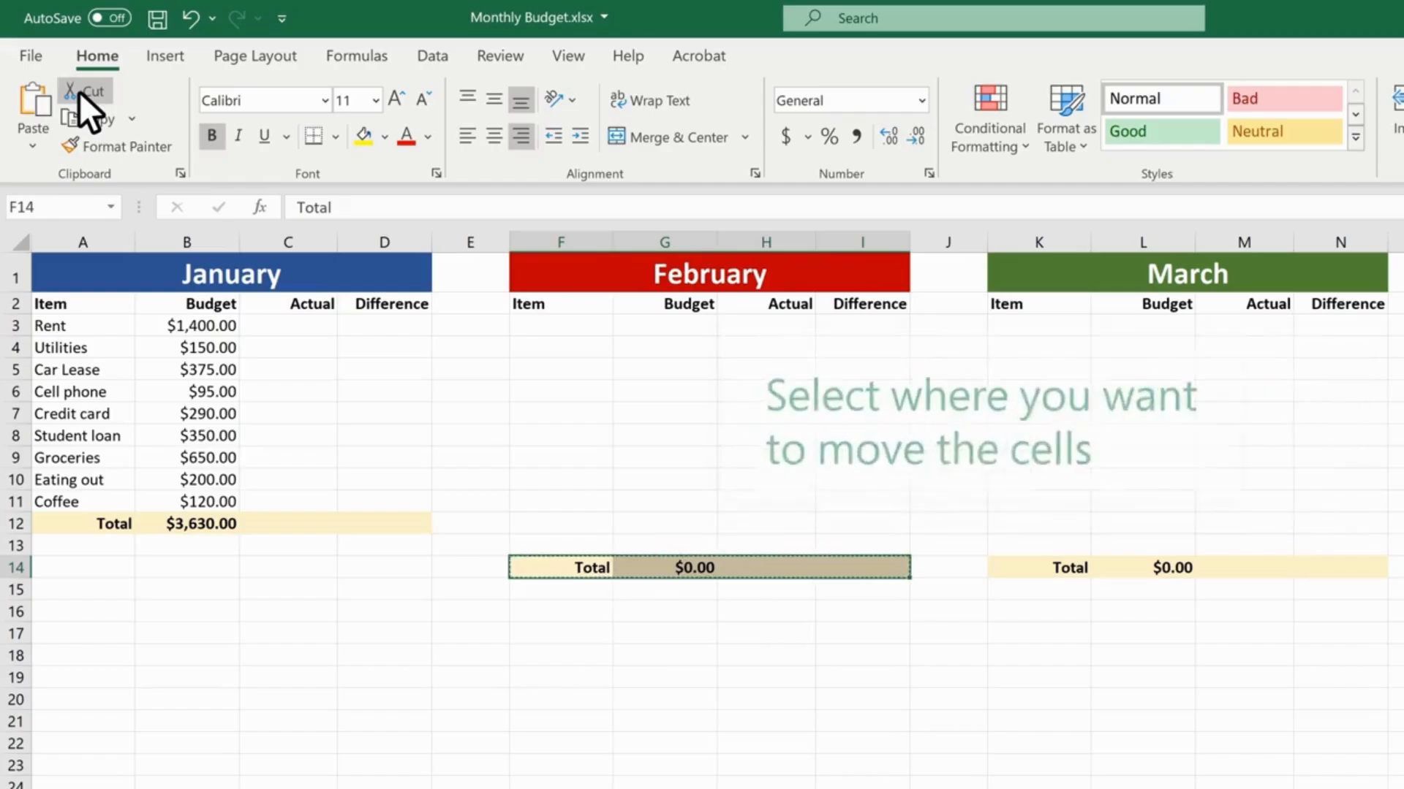
{"action": "left_click", "coordinate": [556, 525]}
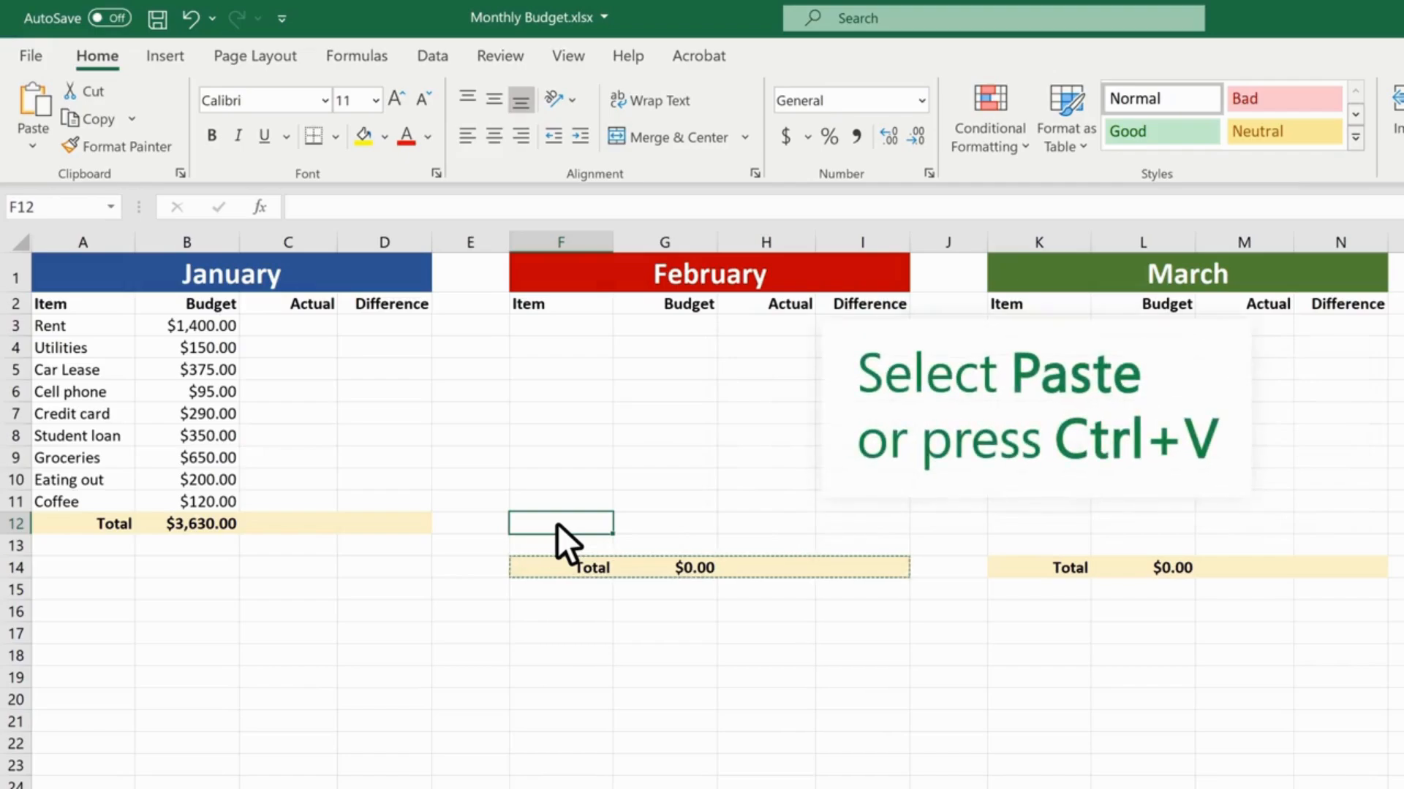
{"action": "left_click", "coordinate": [30, 98]}
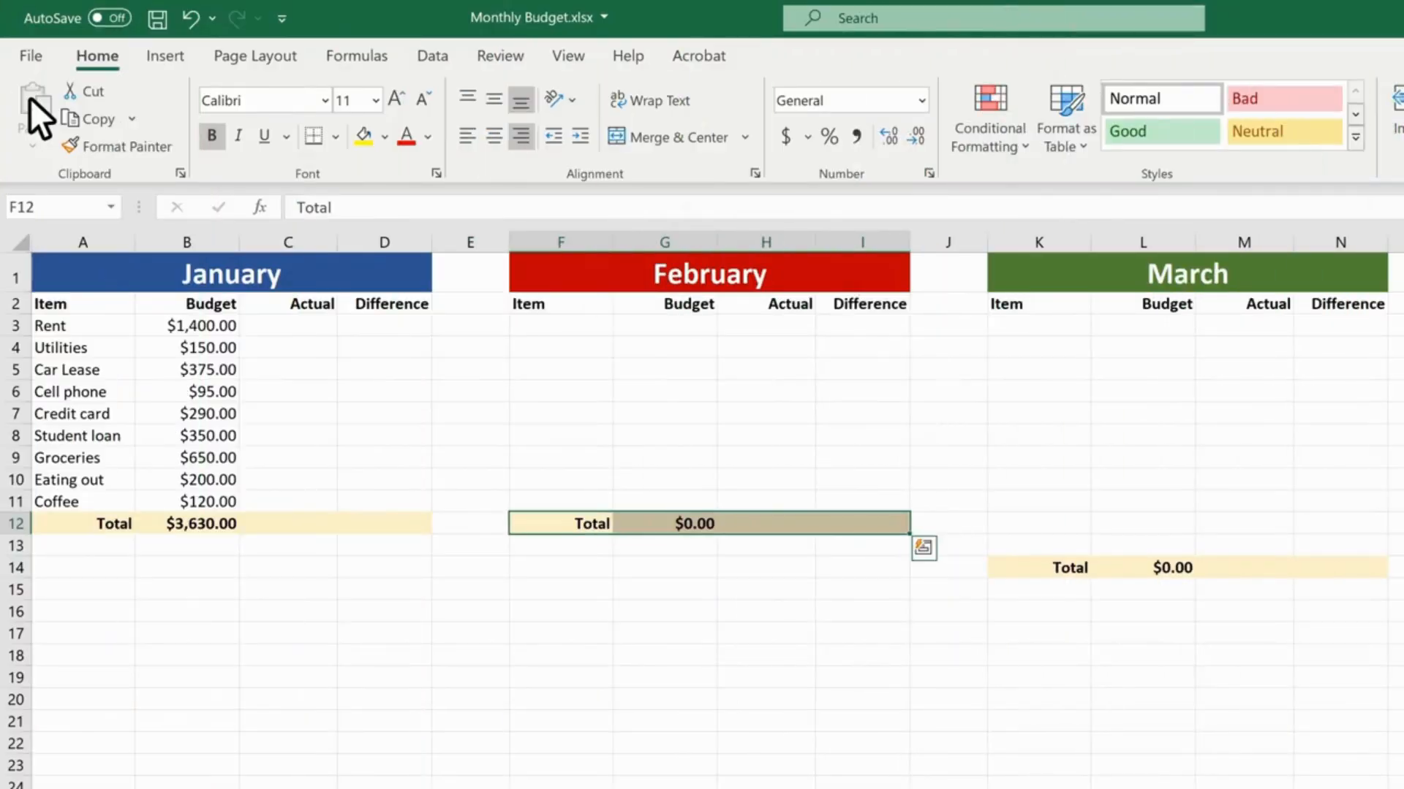
Copy January's item names from A3:A11 into February's Item column starting at F3
{"action": "left_click_drag", "start_coordinate": [101, 323], "coordinate": [90, 498]}
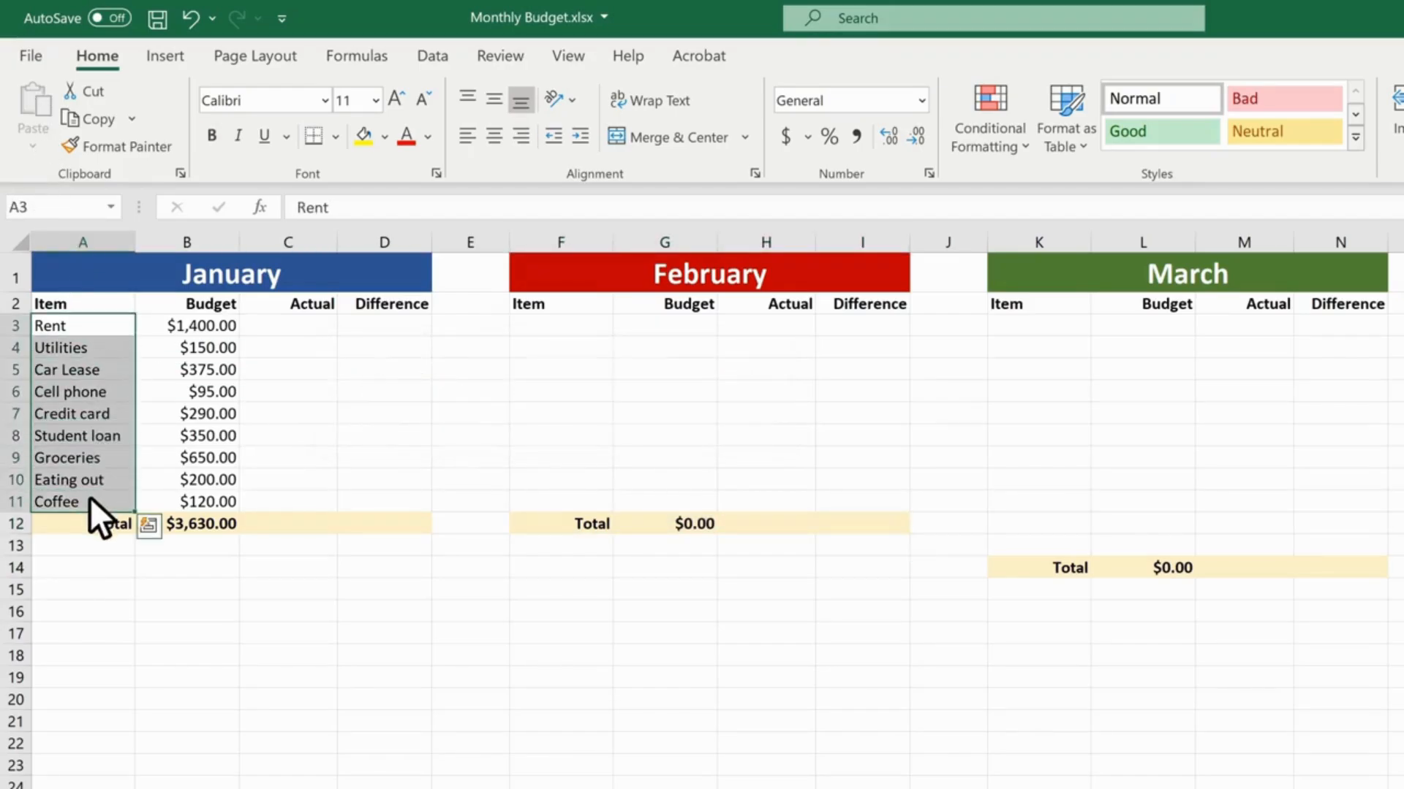
{"action": "left_click", "coordinate": [73, 116]}
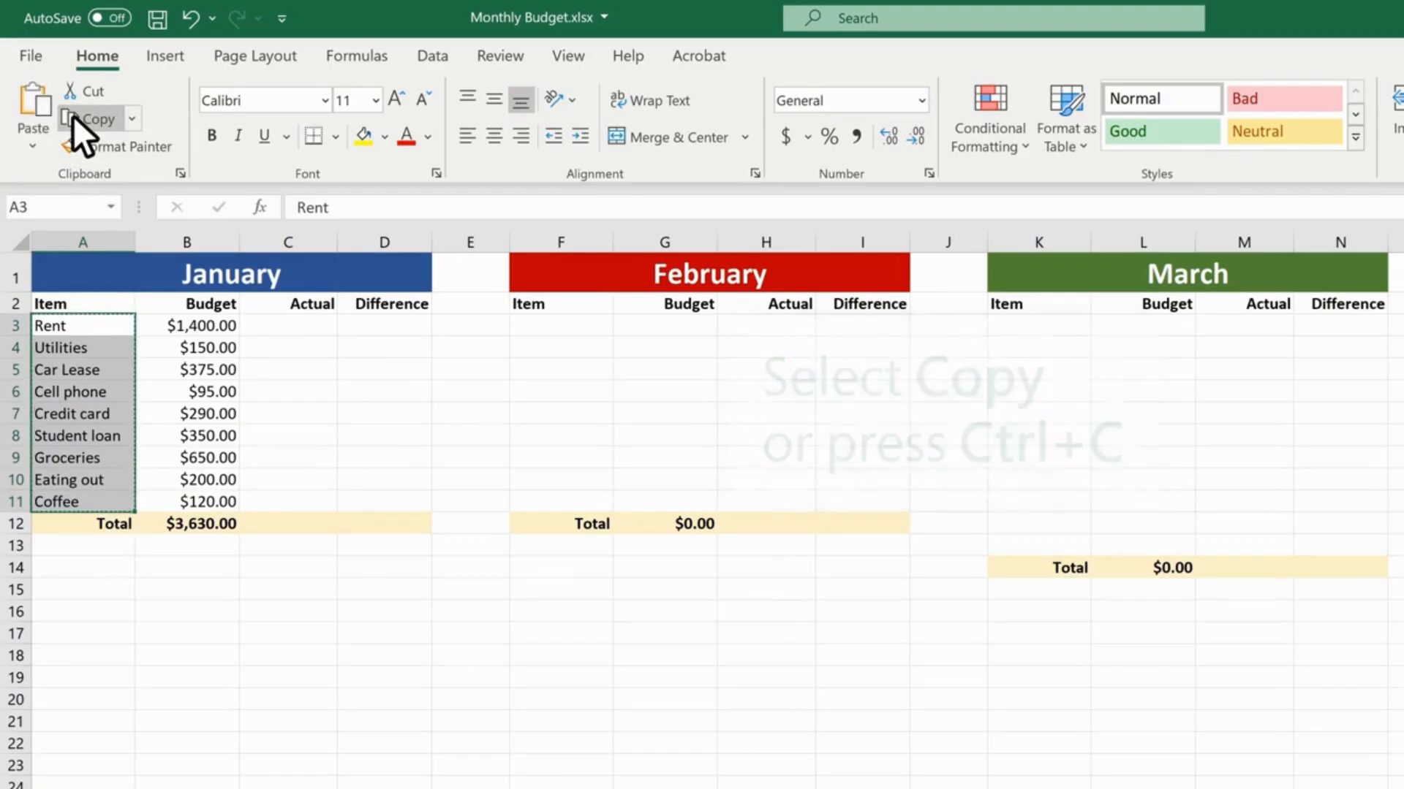
{"action": "left_click", "coordinate": [554, 326]}
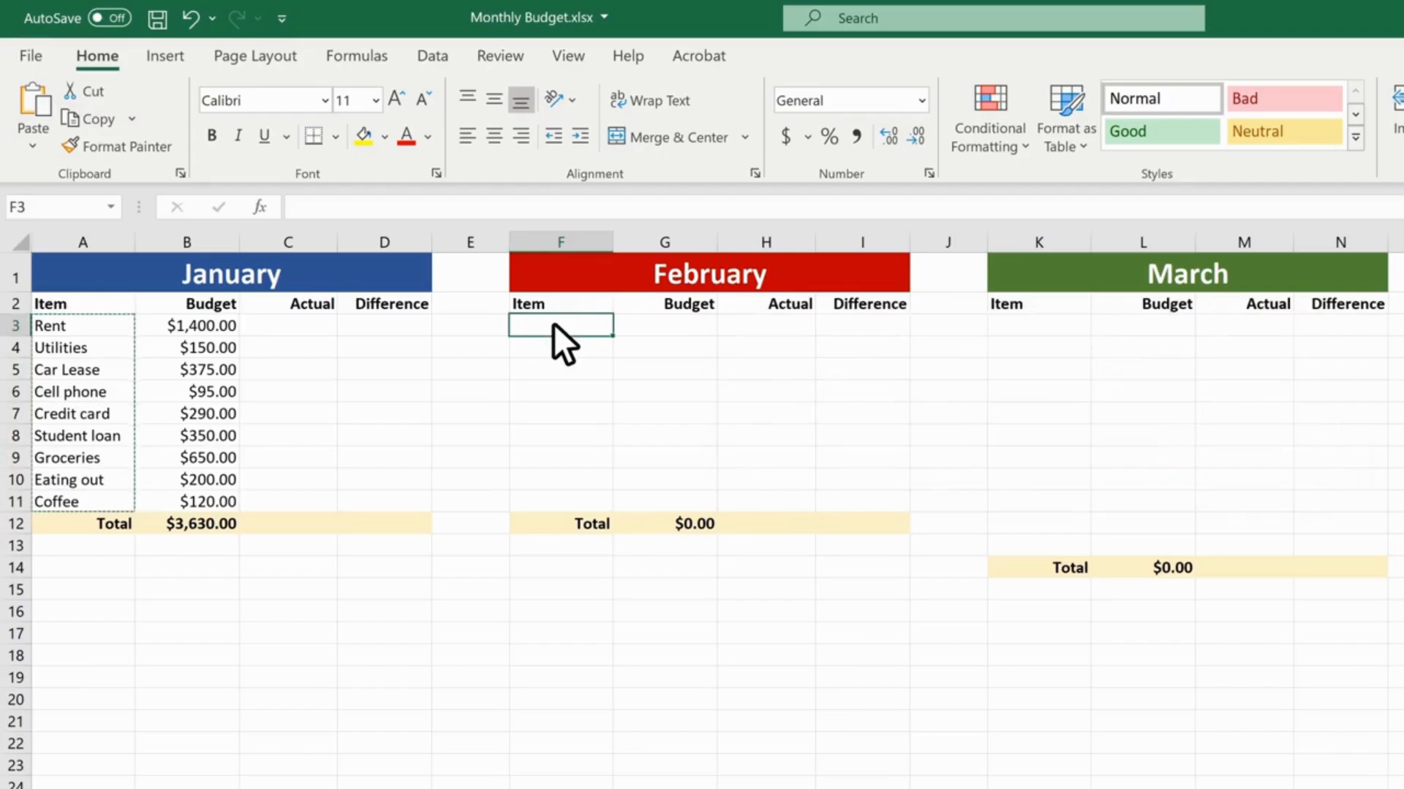
{"action": "left_click", "coordinate": [51, 117]}
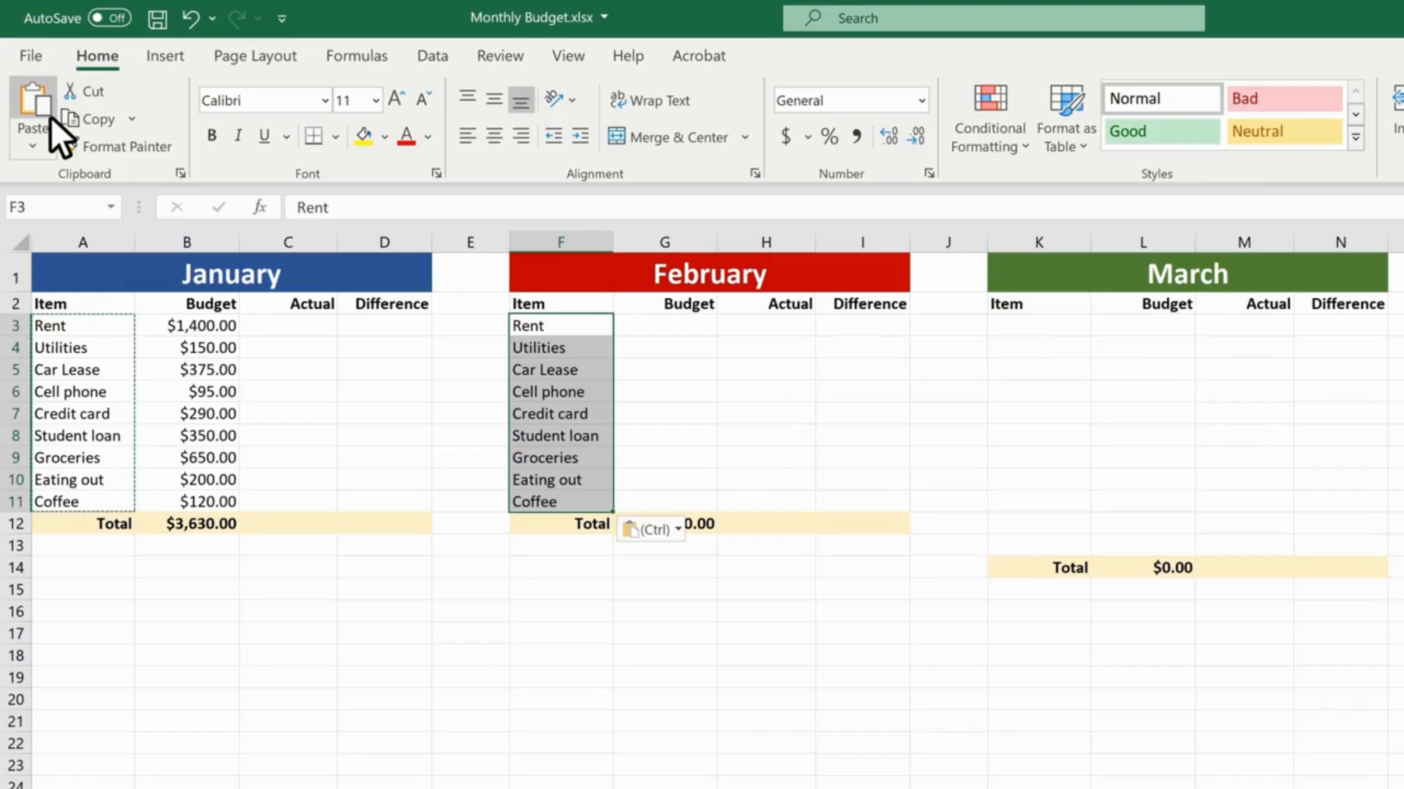
{"action": "left_click", "coordinate": [1037, 324]}
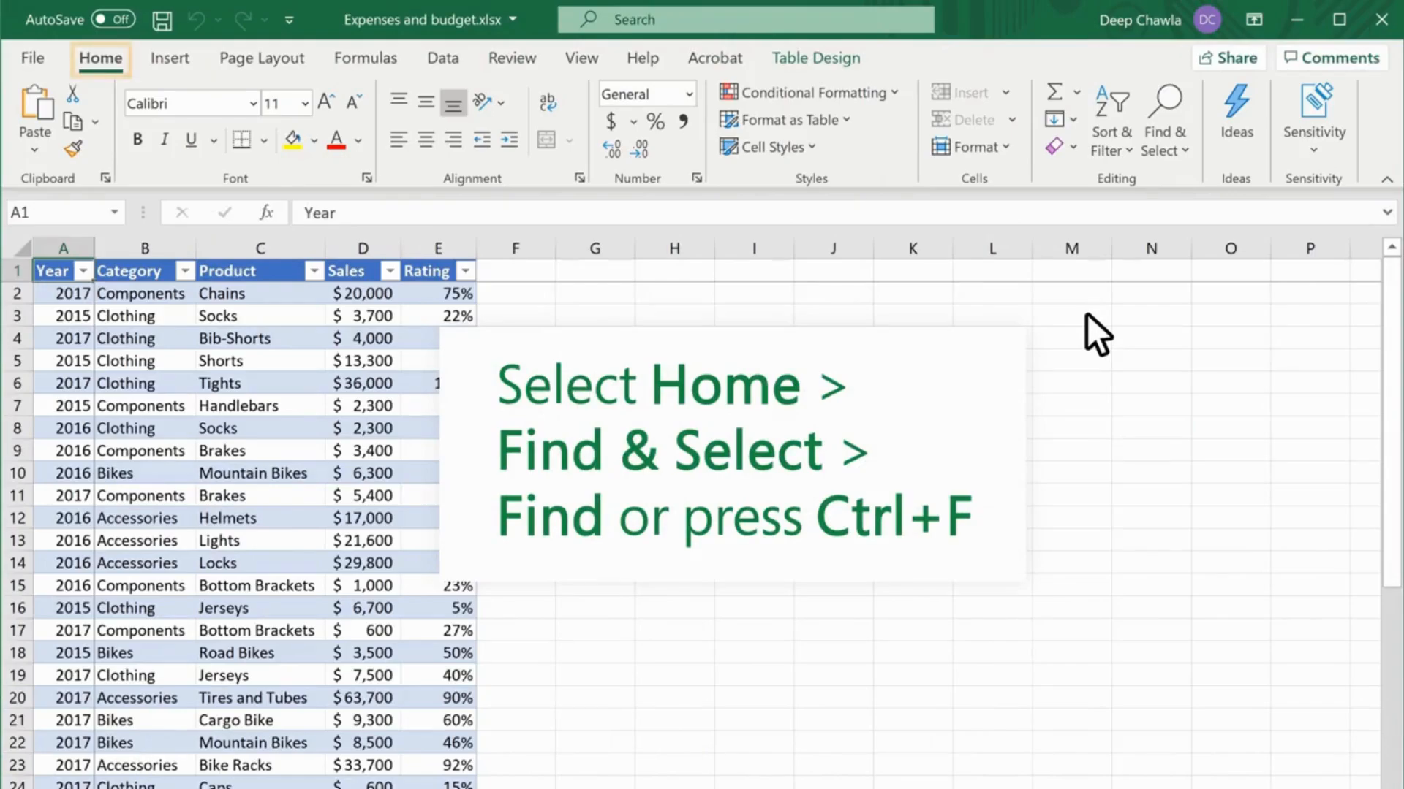
Search the sheet for Helmets, first one match at a time and as a full list, and go to the match in C34
{"action": "left_click", "coordinate": [1183, 132]}
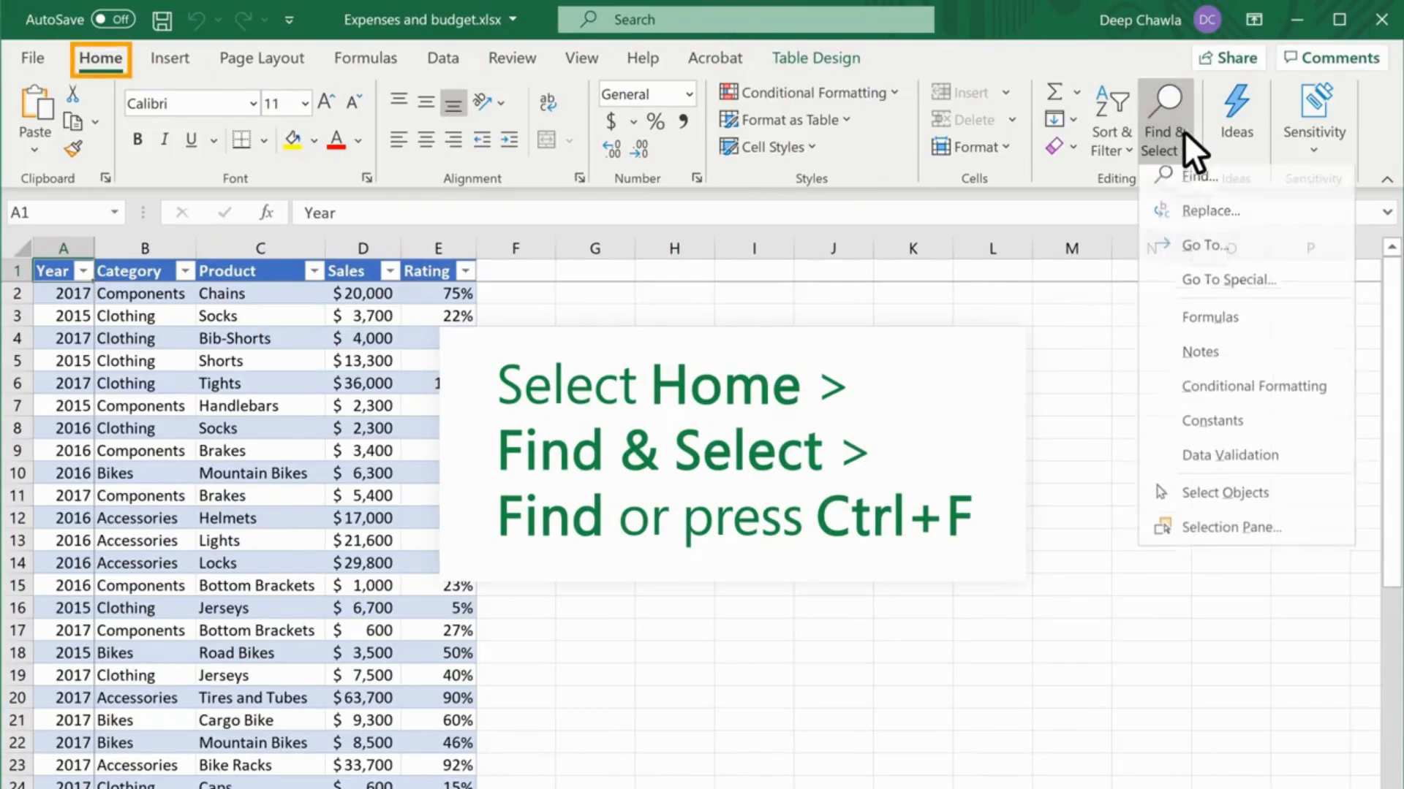
{"action": "key", "text": "ctrl+f"}
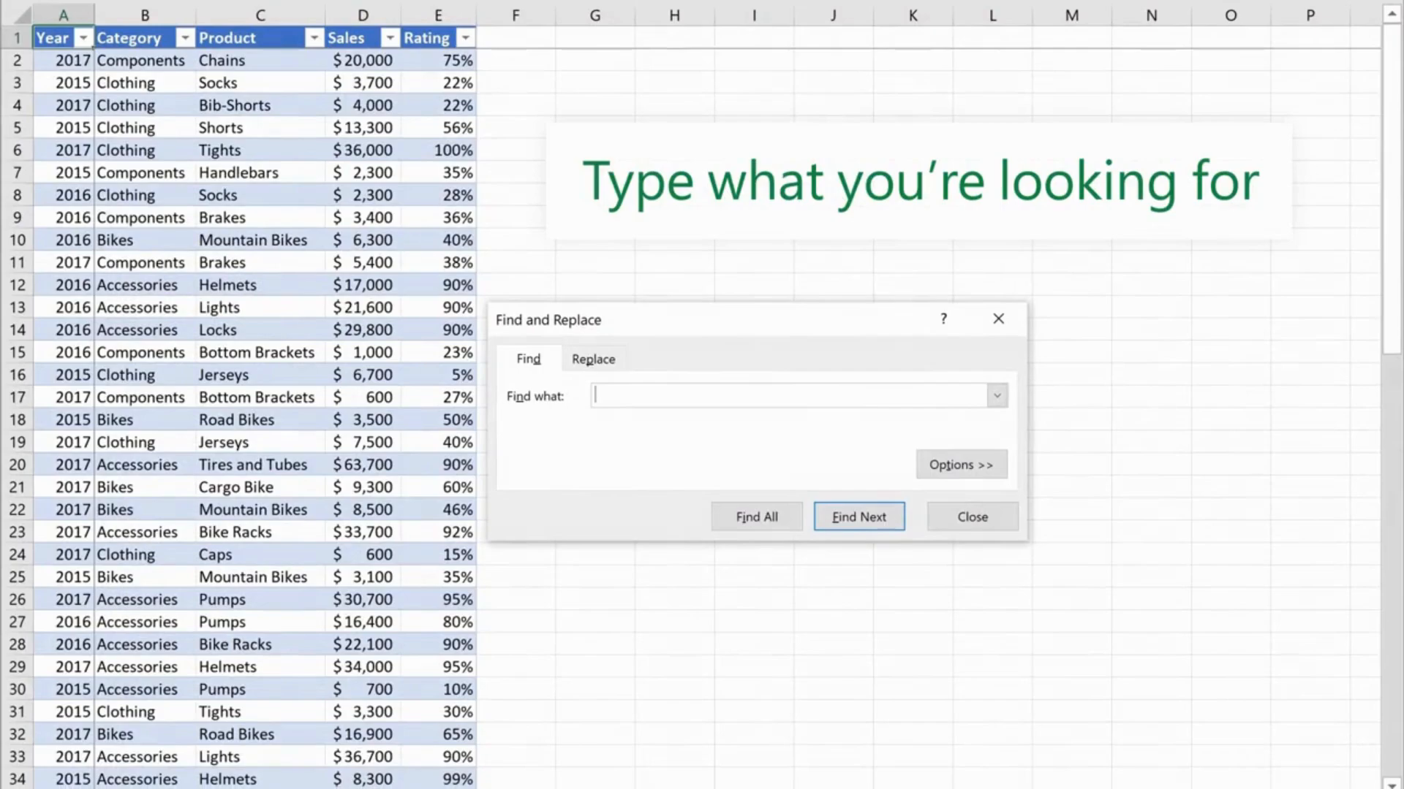
{"action": "type", "text": "Helmets"}
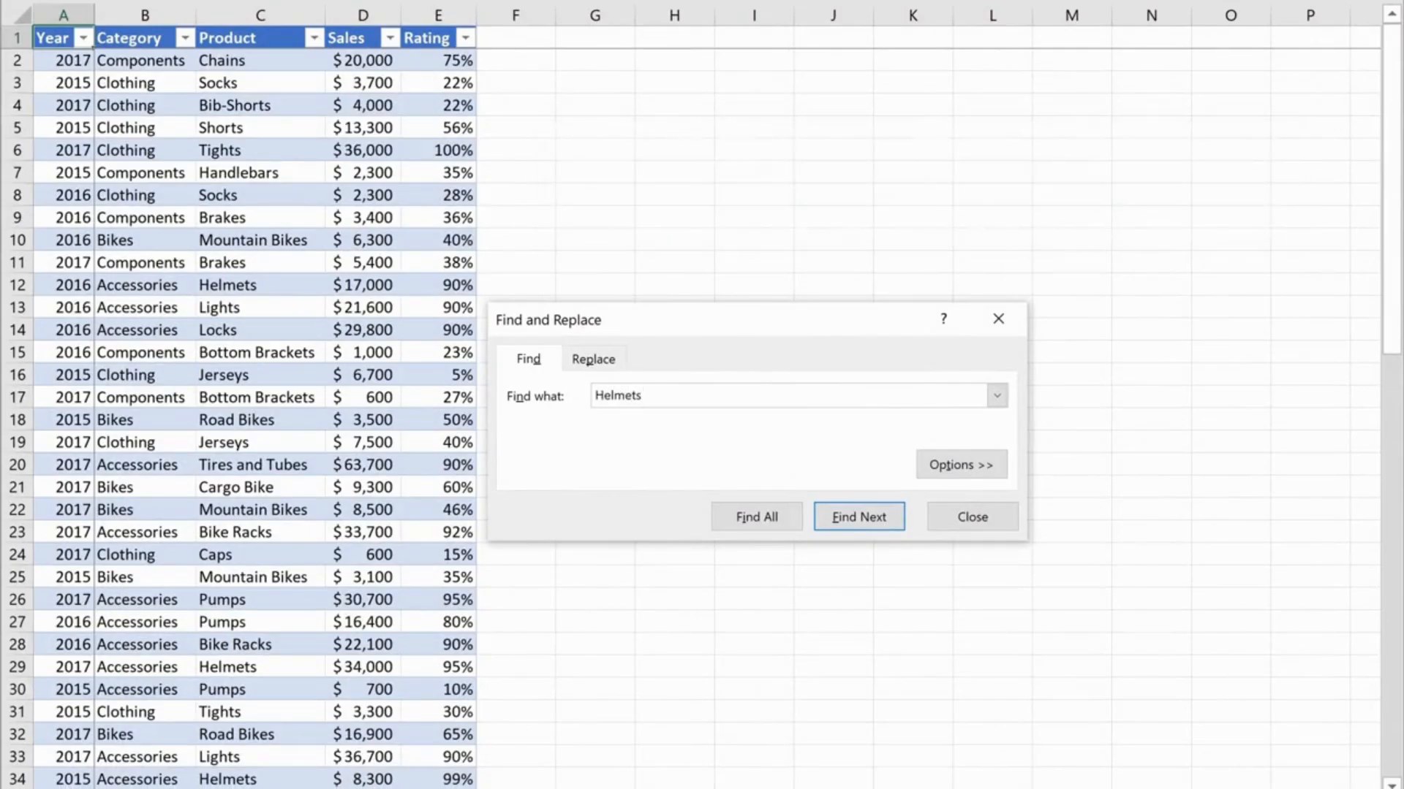
{"action": "left_click", "coordinate": [858, 524]}
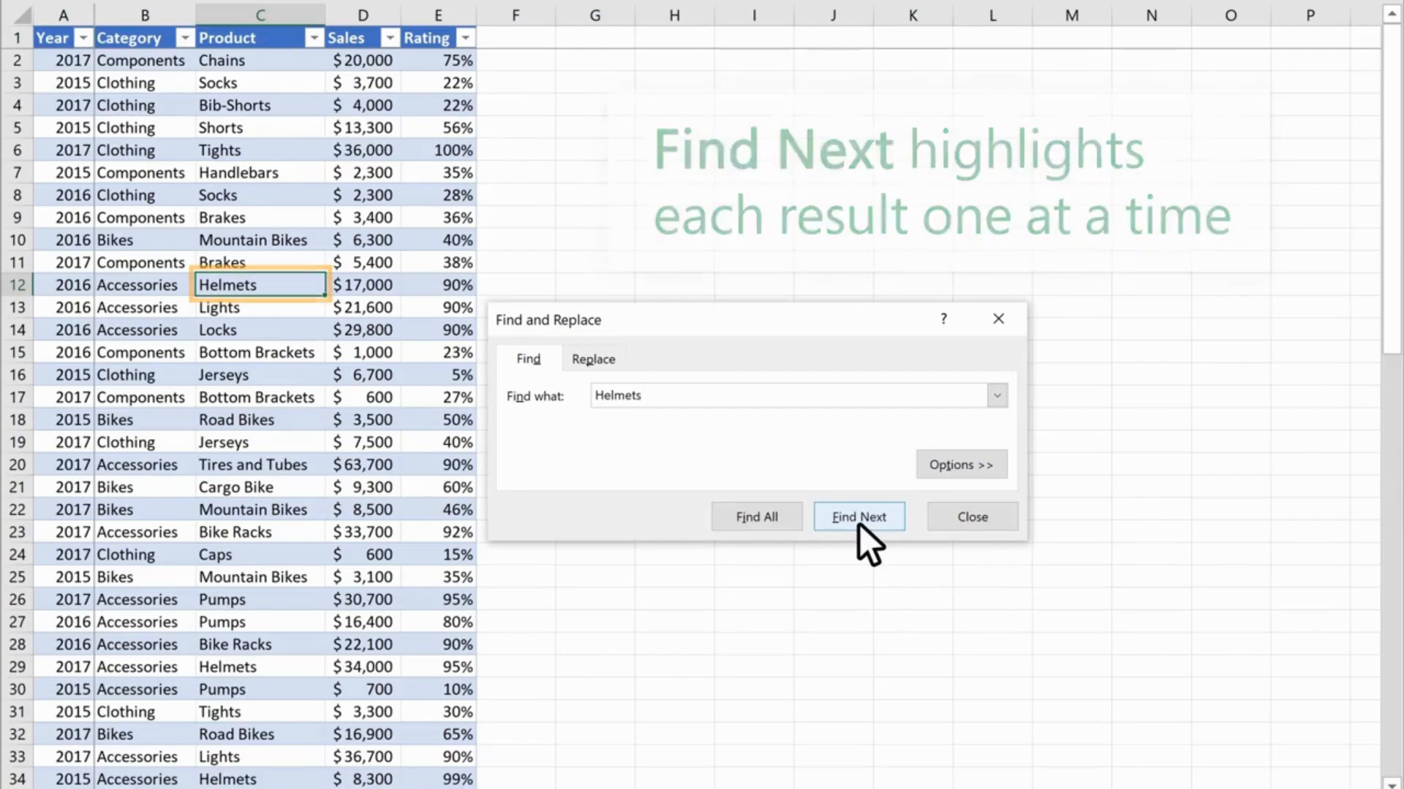
{"action": "left_click", "coordinate": [754, 519]}
{"action": "left_click", "coordinate": [639, 606]}
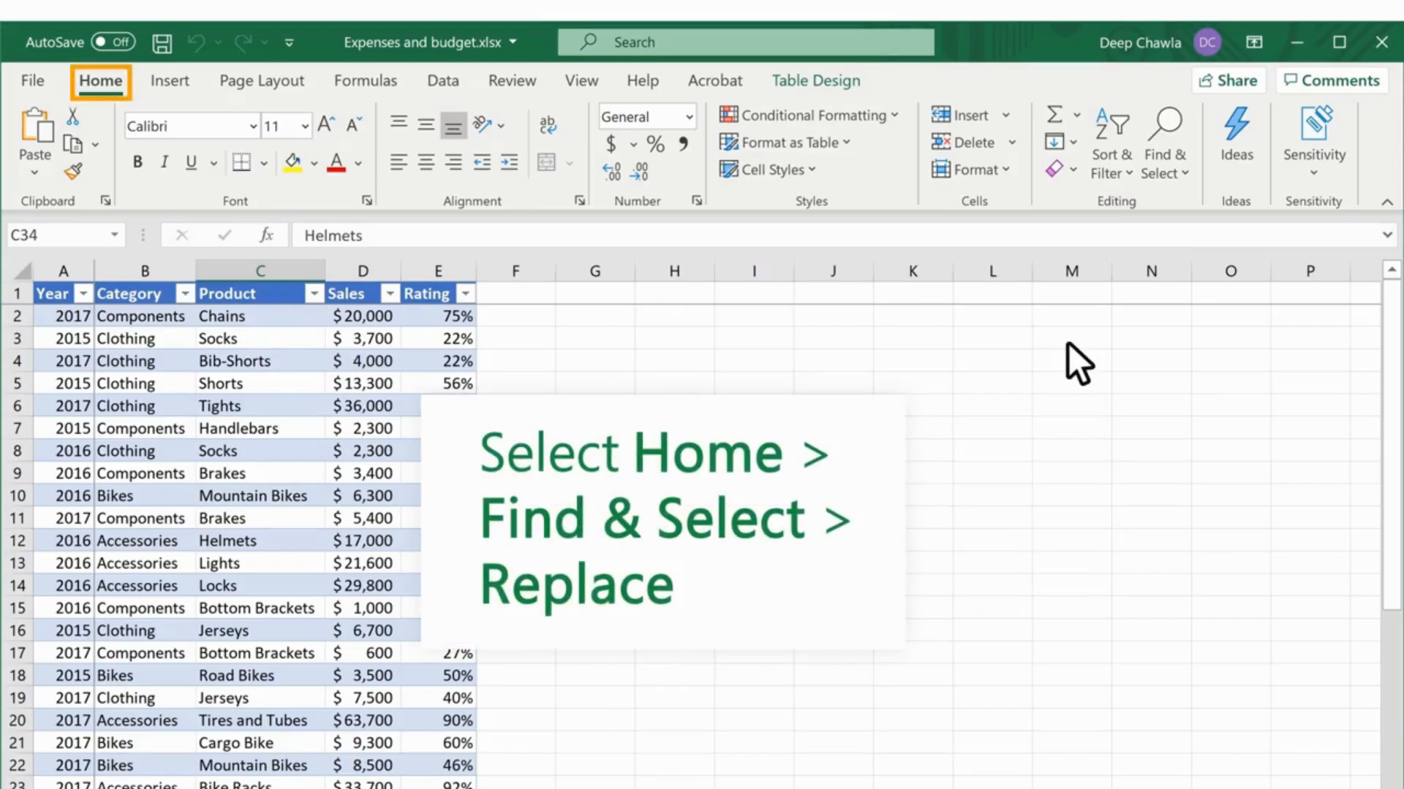
Replace the next occurrence of Components with Parts, and replace all remaining occurrences in the sheet
{"action": "left_click", "coordinate": [1181, 152]}
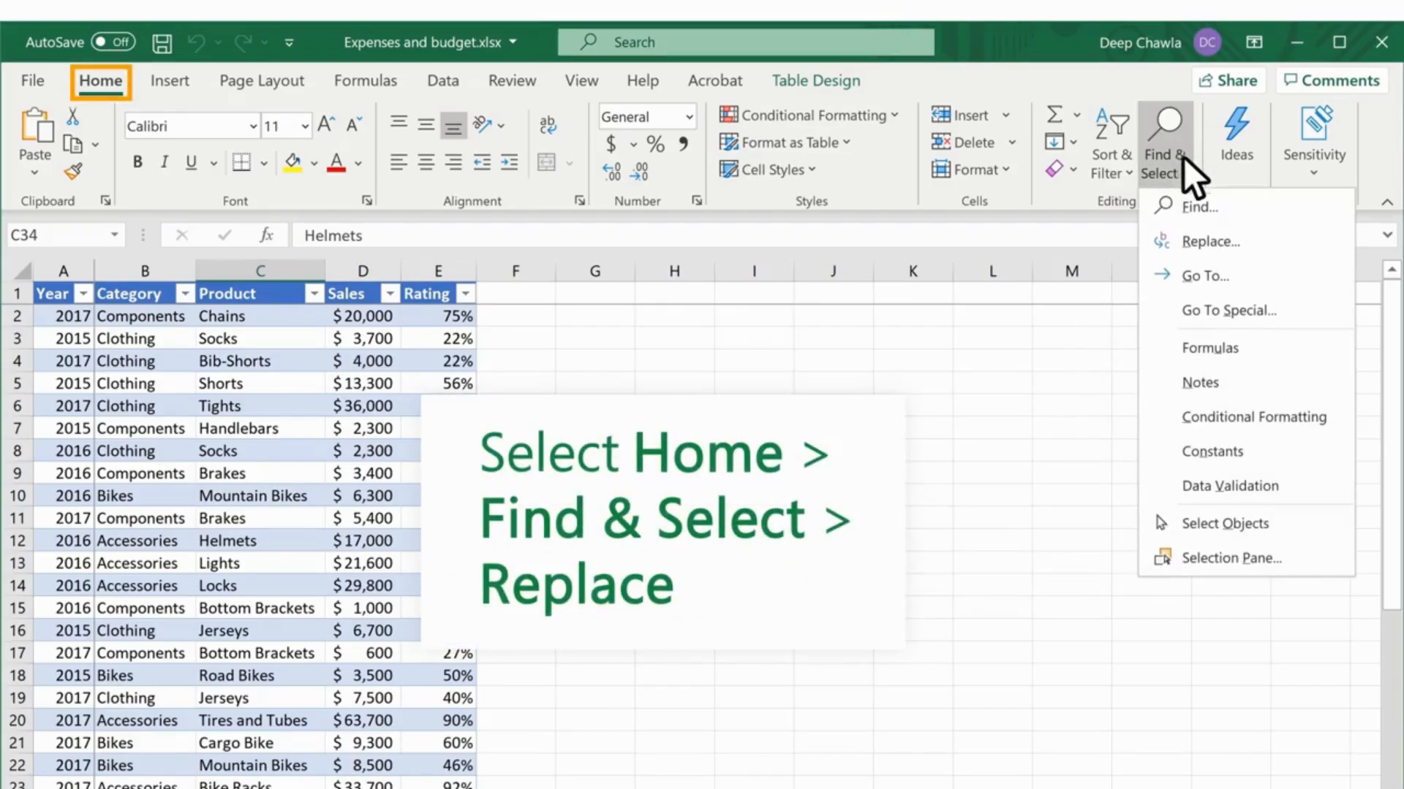
{"action": "left_click", "coordinate": [1235, 241]}
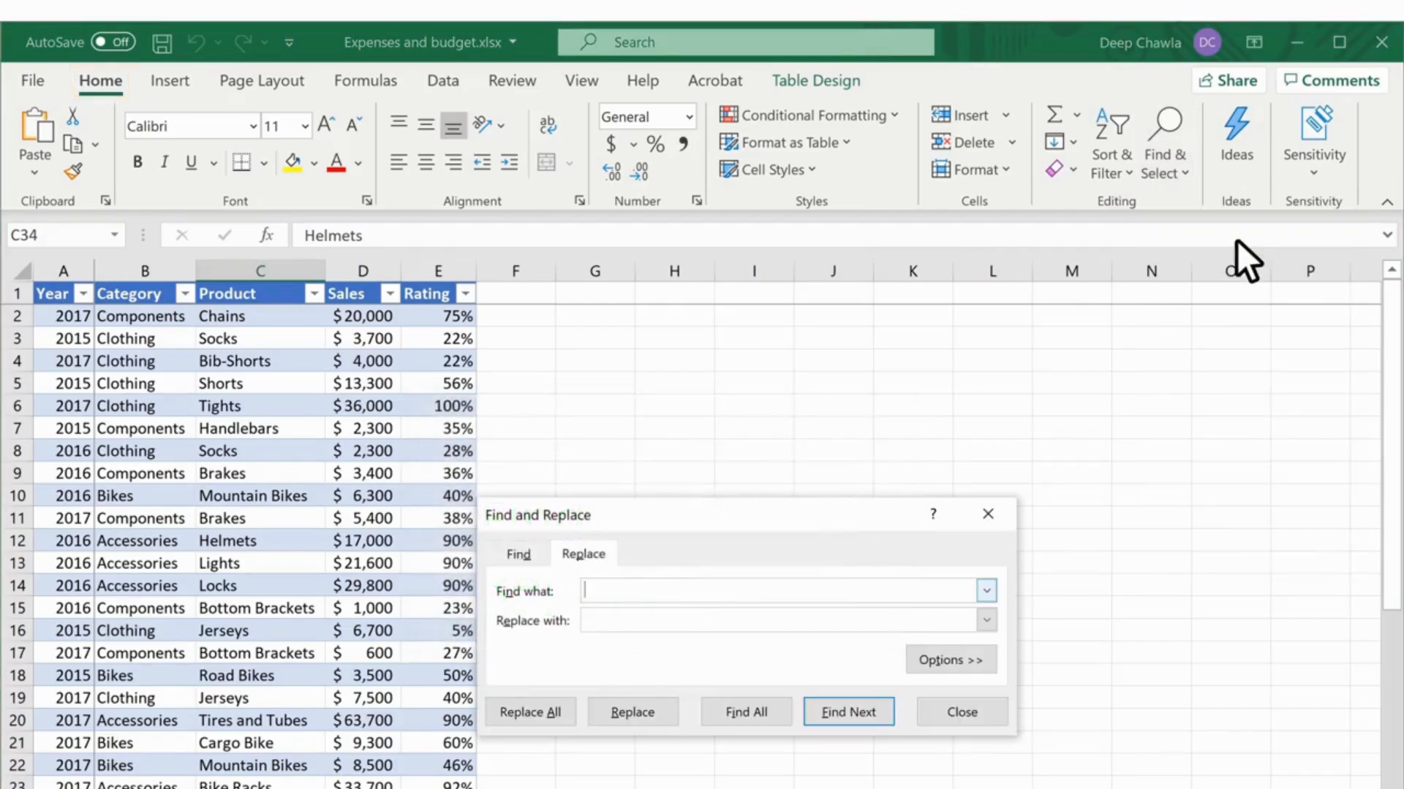
{"action": "type", "text": "Co"}
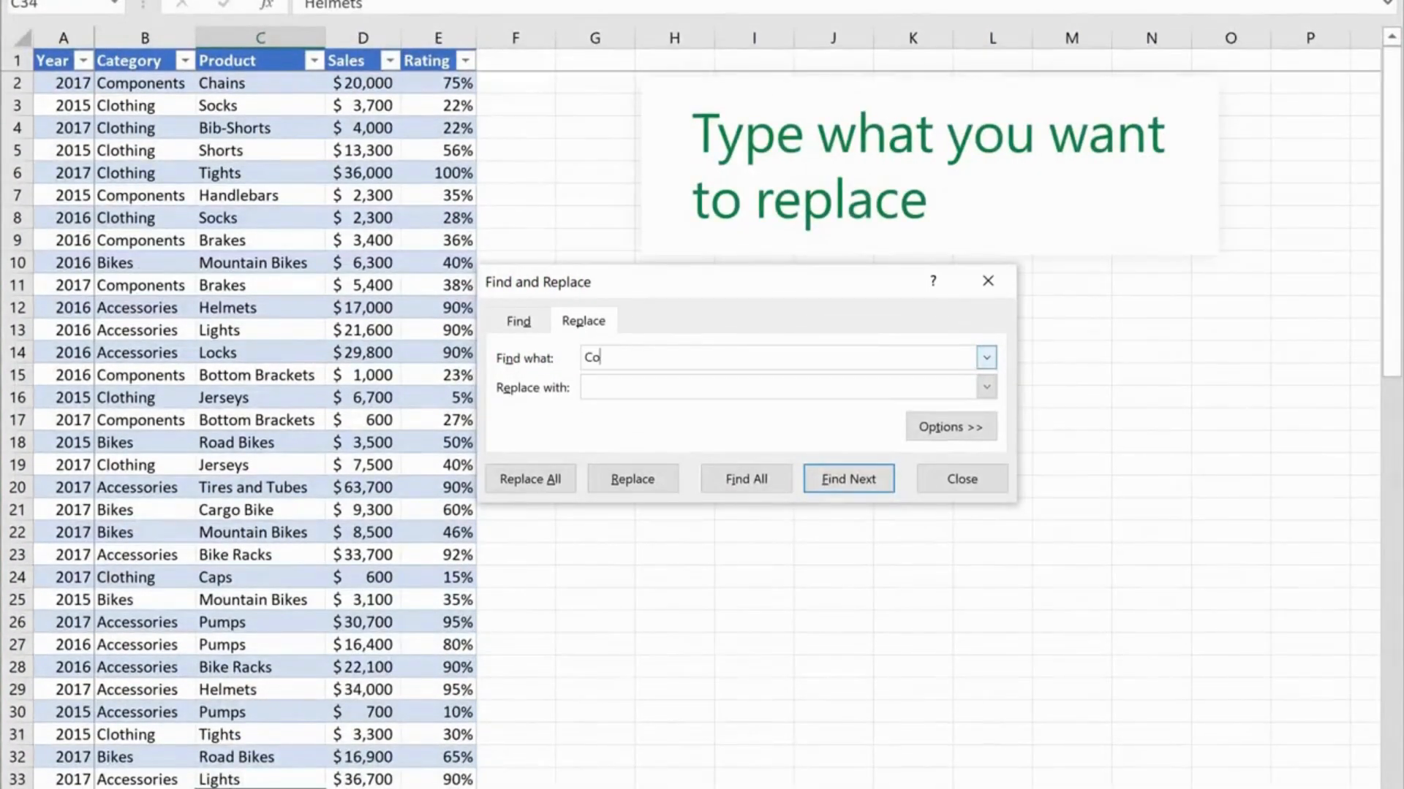
{"action": "type", "text": "mponents"}
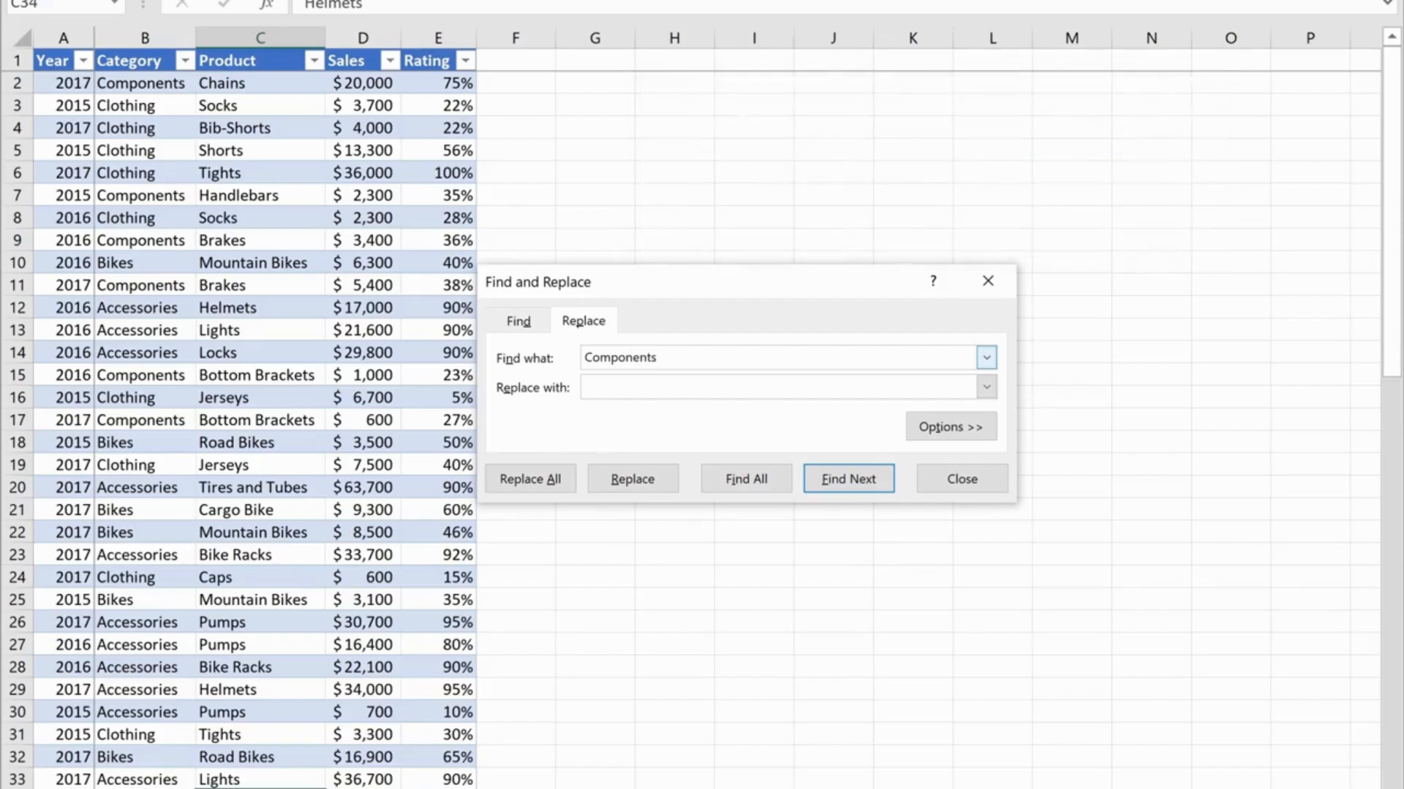
{"action": "left_click", "coordinate": [634, 393]}
{"action": "type", "text": "Parts"}
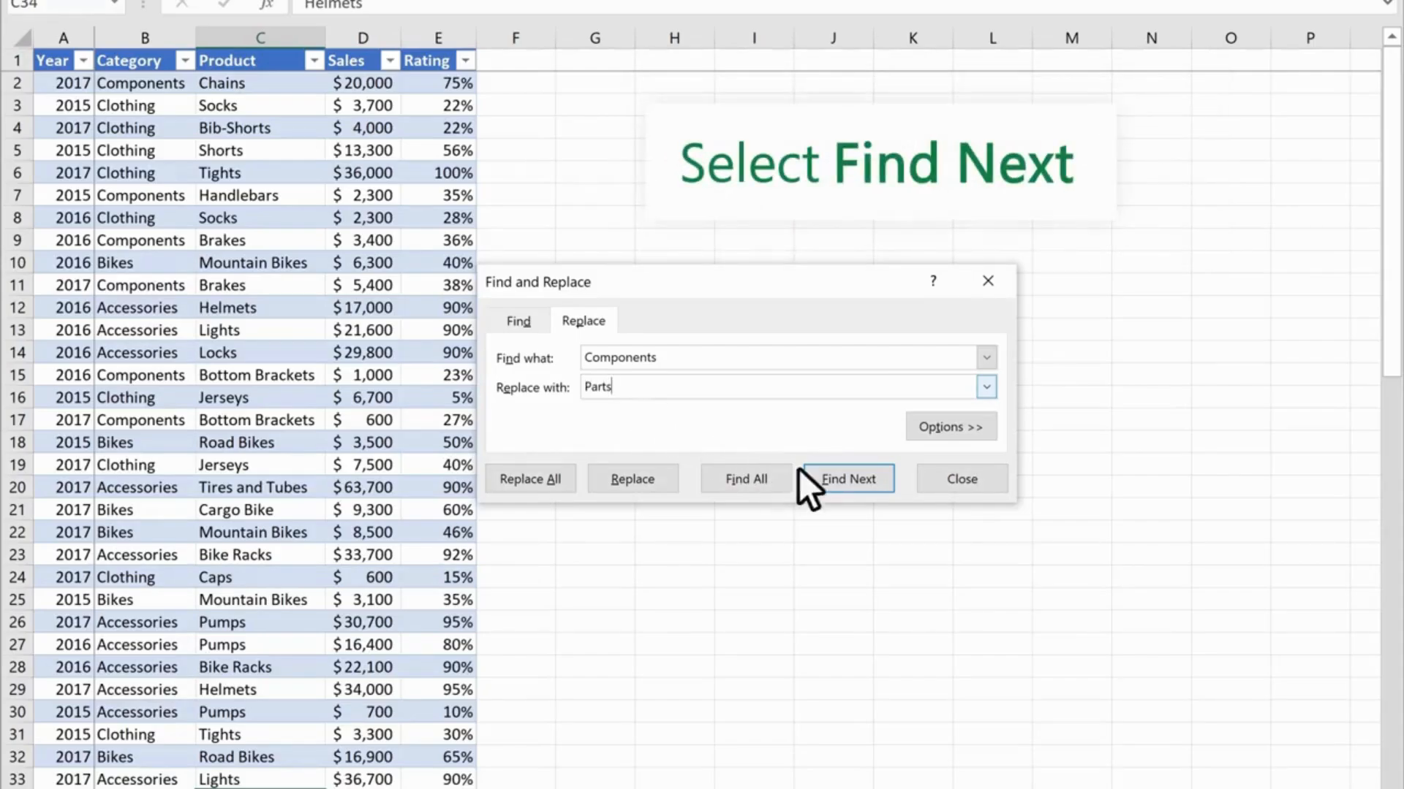
{"action": "left_click", "coordinate": [848, 484]}
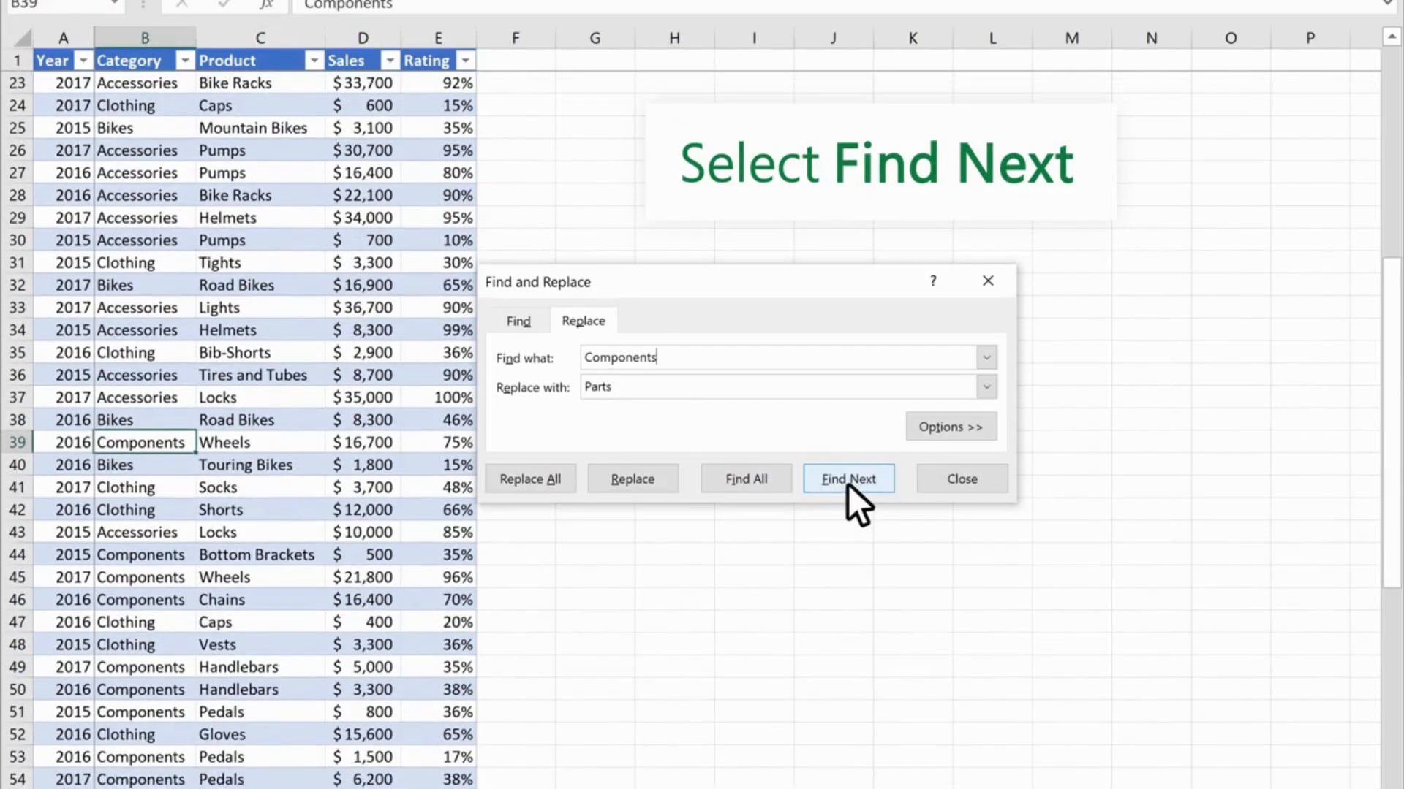
{"action": "left_click", "coordinate": [635, 486]}
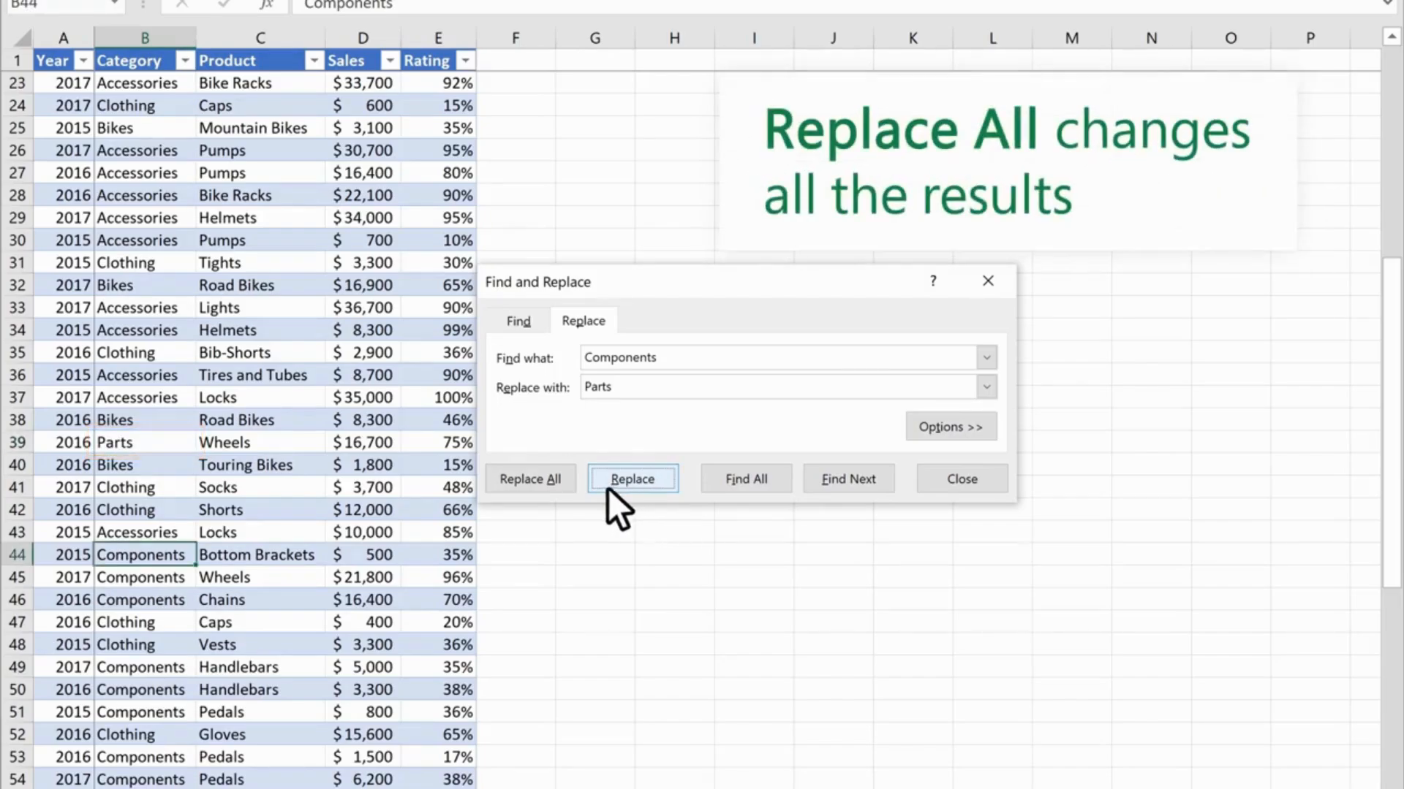
{"action": "left_click", "coordinate": [531, 484]}
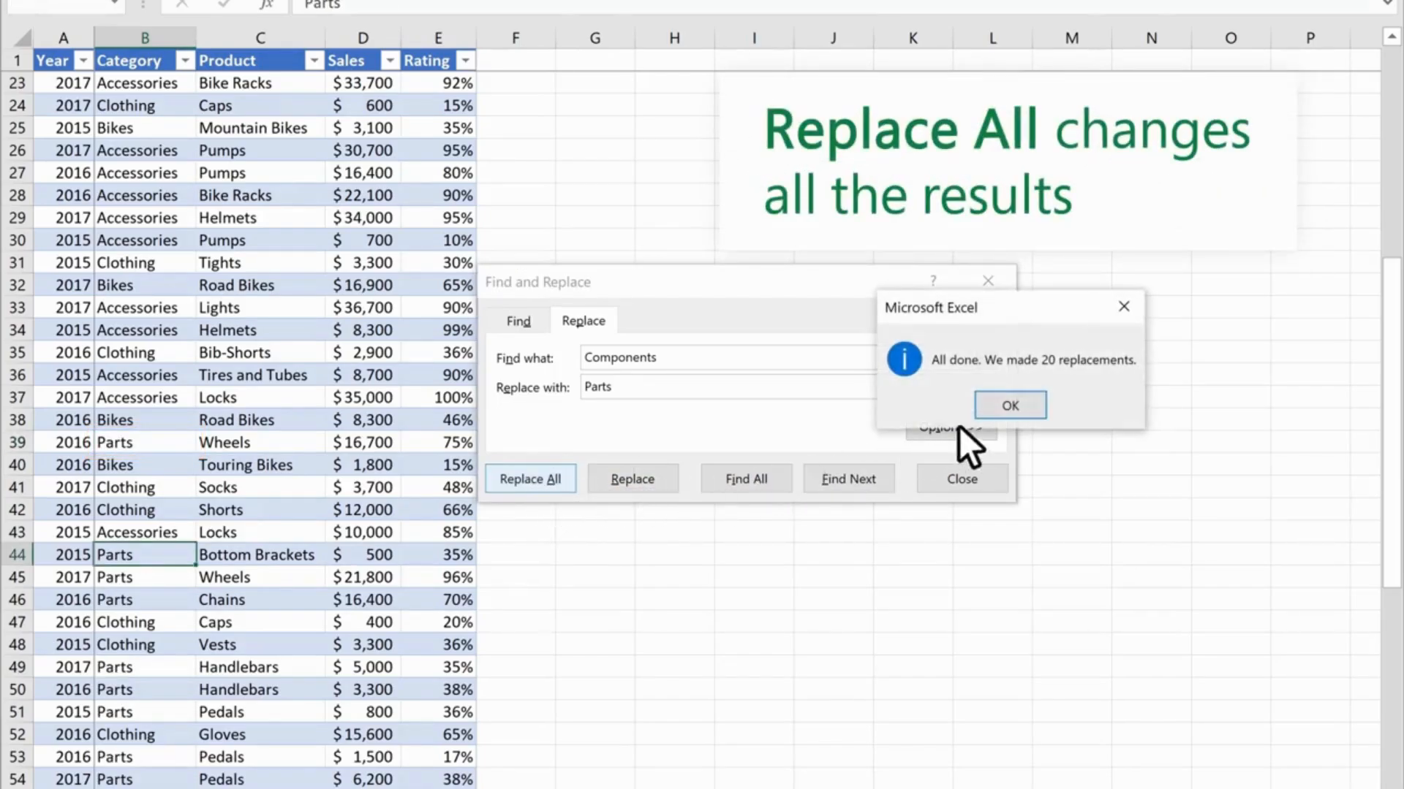
{"action": "left_click", "coordinate": [1015, 411]}
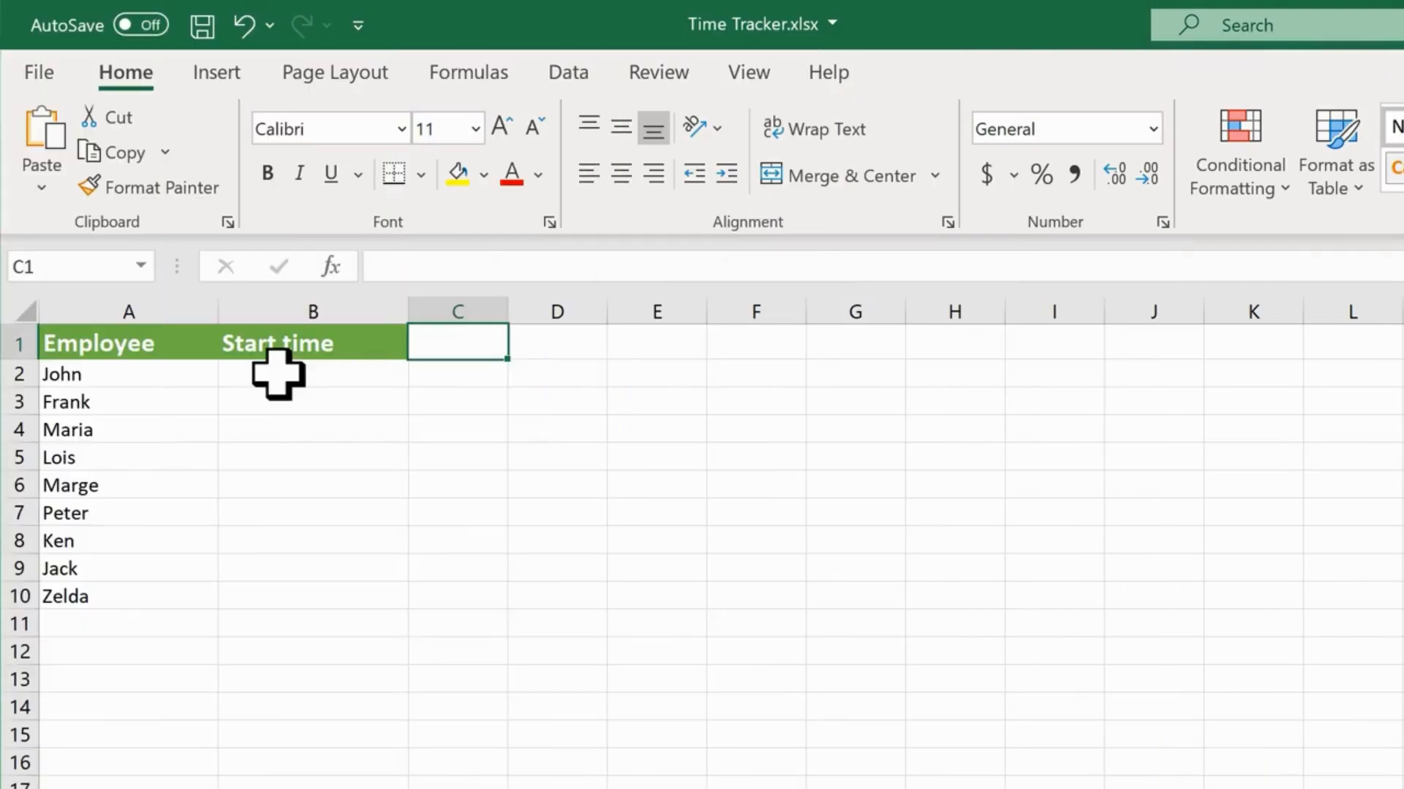
Restrict the Start time cells B2:B10 with data validation to times between 8 AM and 5 PM
{"action": "left_click", "coordinate": [275, 370]}
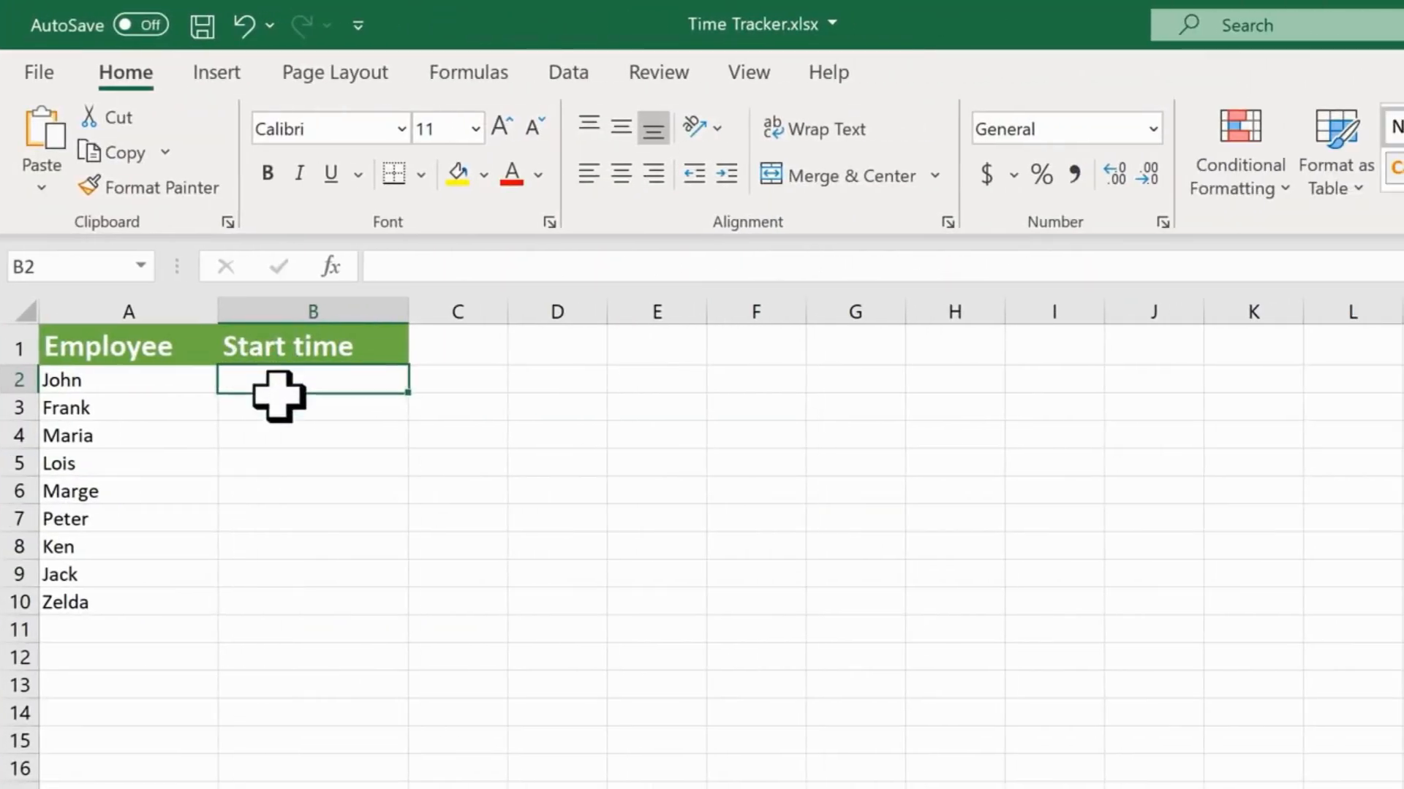
{"action": "left_click_drag", "start_coordinate": [276, 384], "coordinate": [282, 605]}
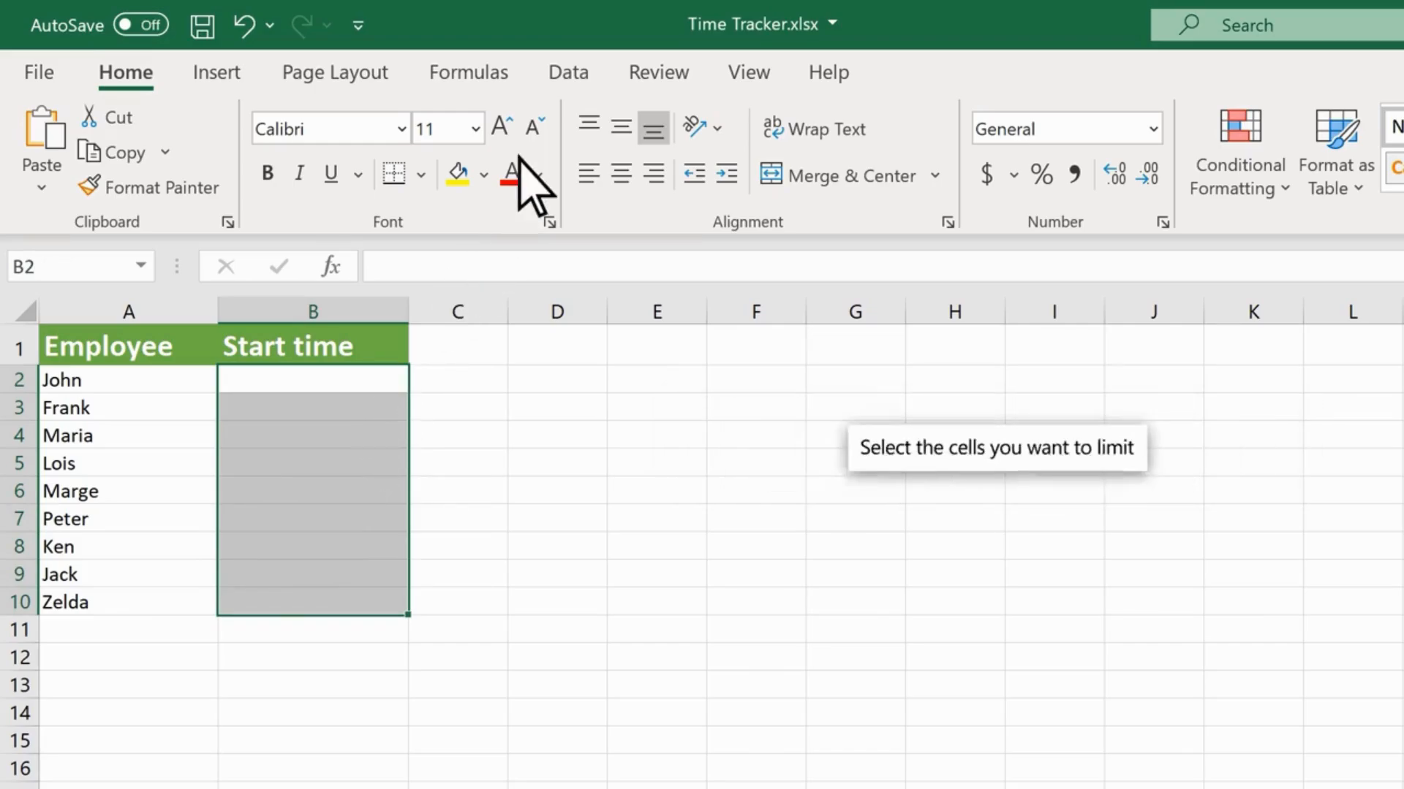
{"action": "left_click", "coordinate": [569, 73]}
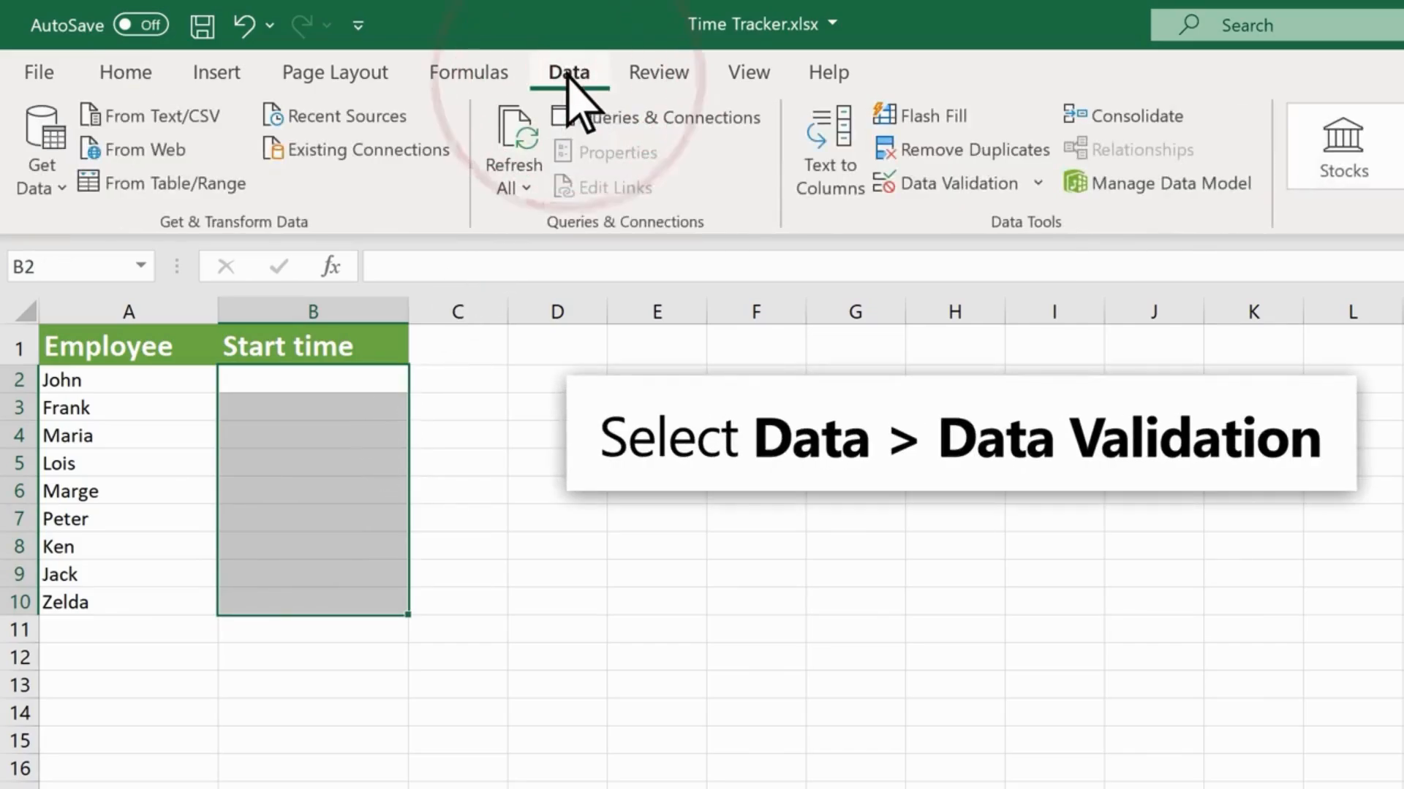
{"action": "left_click", "coordinate": [923, 184]}
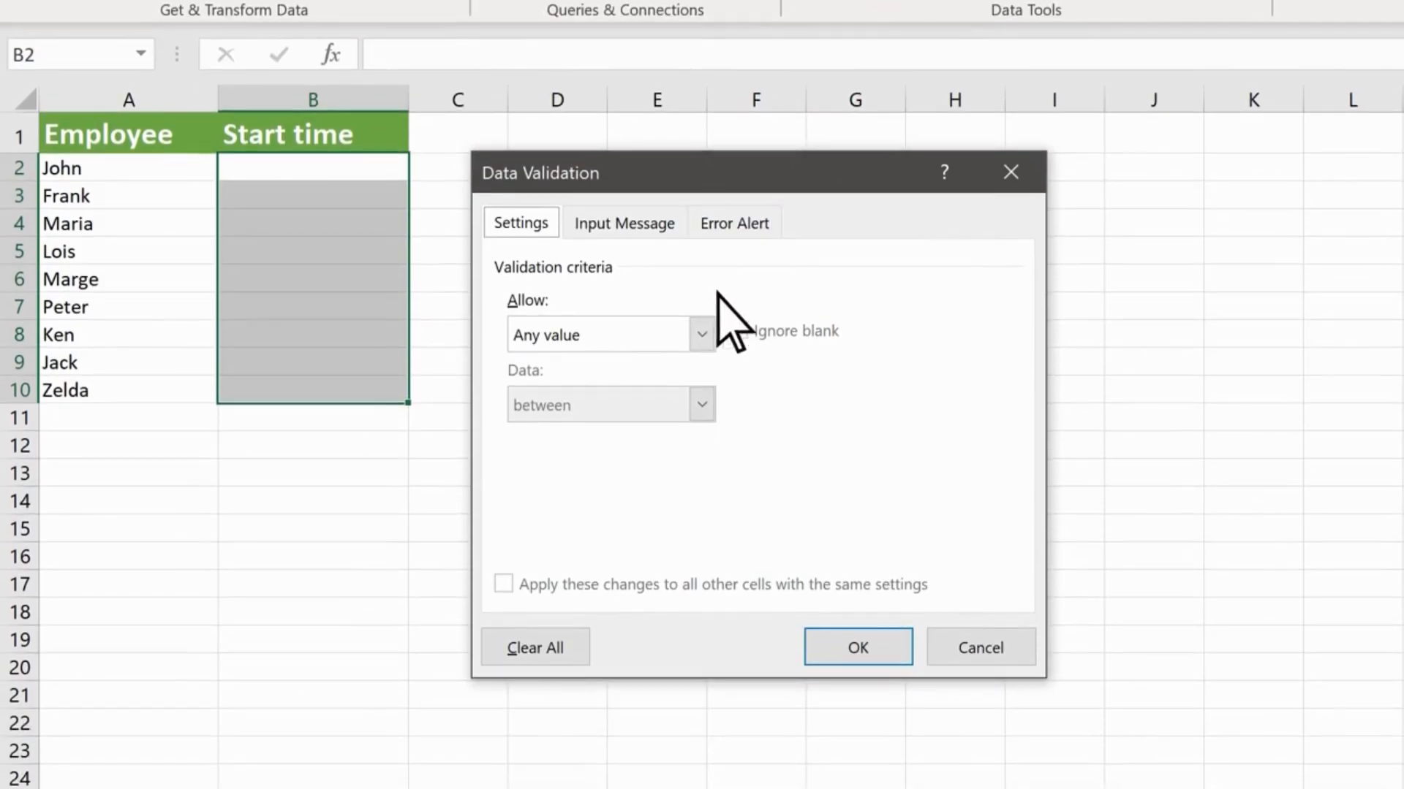
{"action": "left_click", "coordinate": [698, 334]}
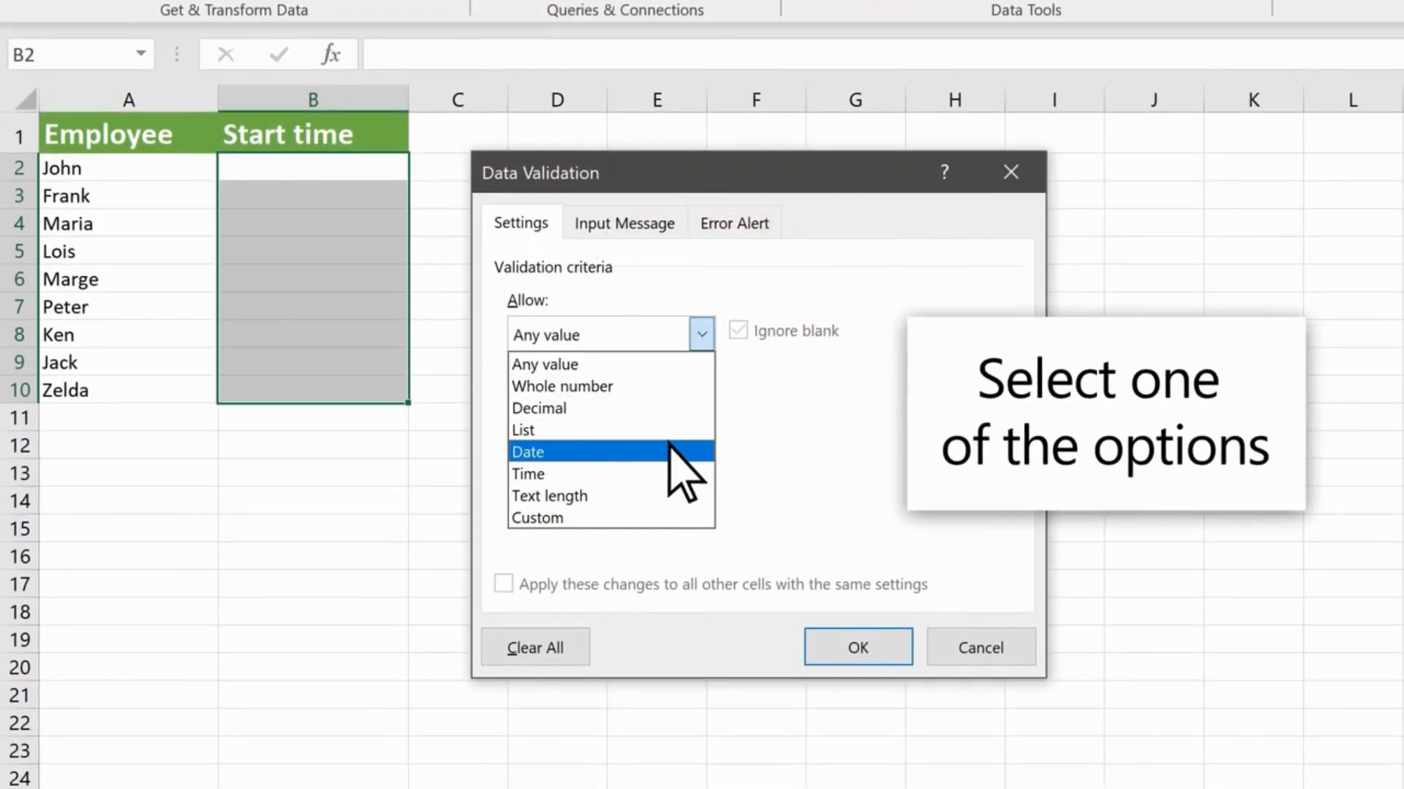
{"action": "left_click", "coordinate": [661, 474]}
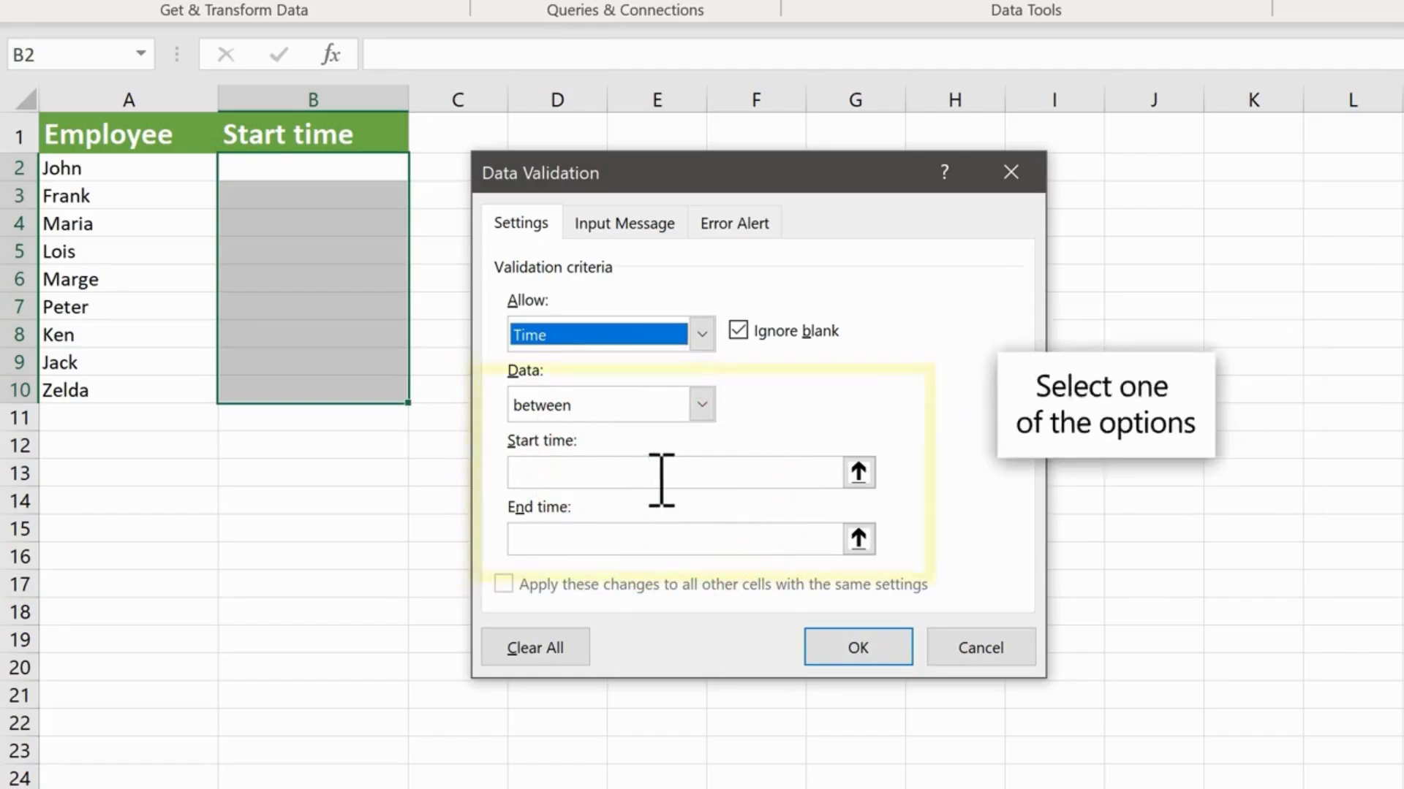
{"action": "left_click", "coordinate": [662, 472]}
{"action": "type", "text": "8 AM"}
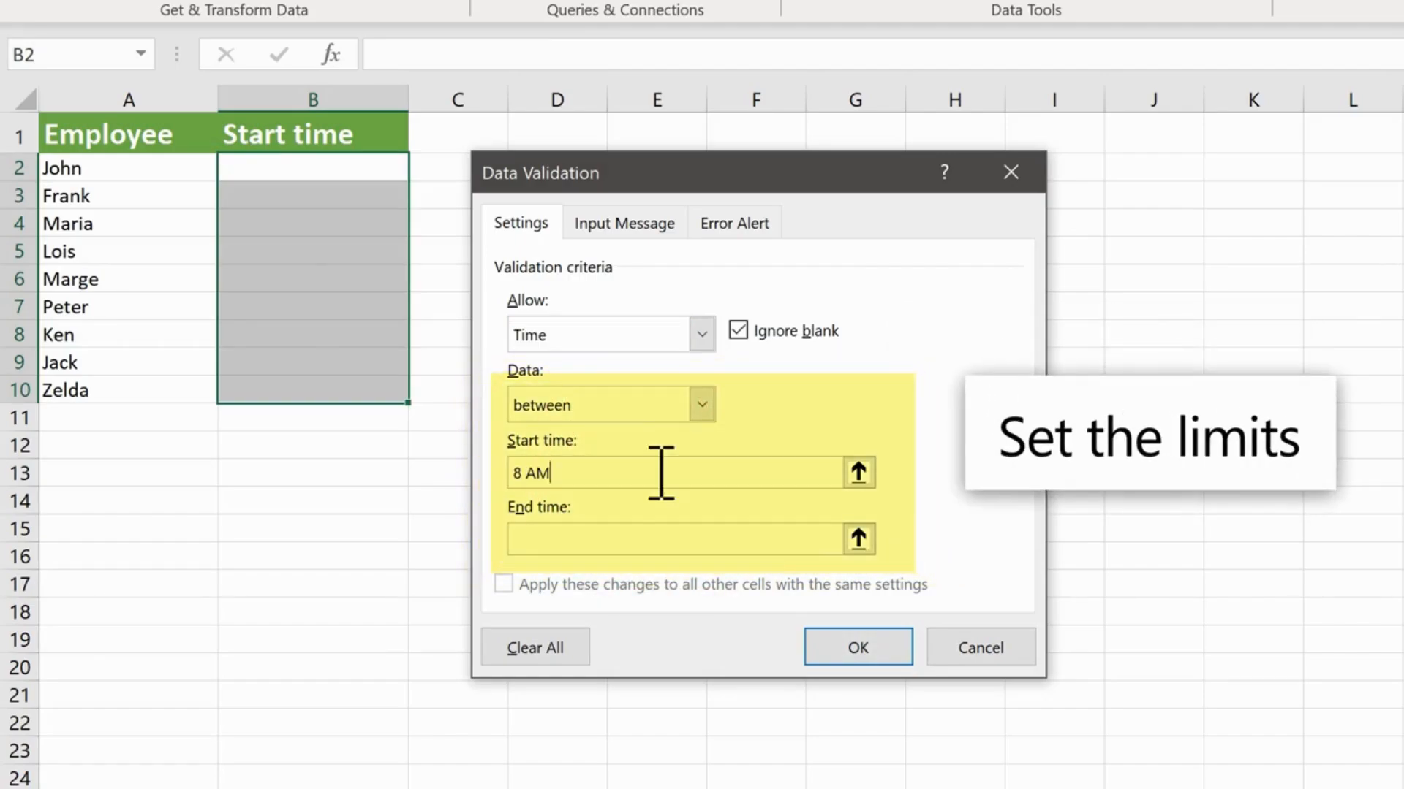
{"action": "left_click", "coordinate": [662, 538]}
{"action": "type", "text": "5 PM"}
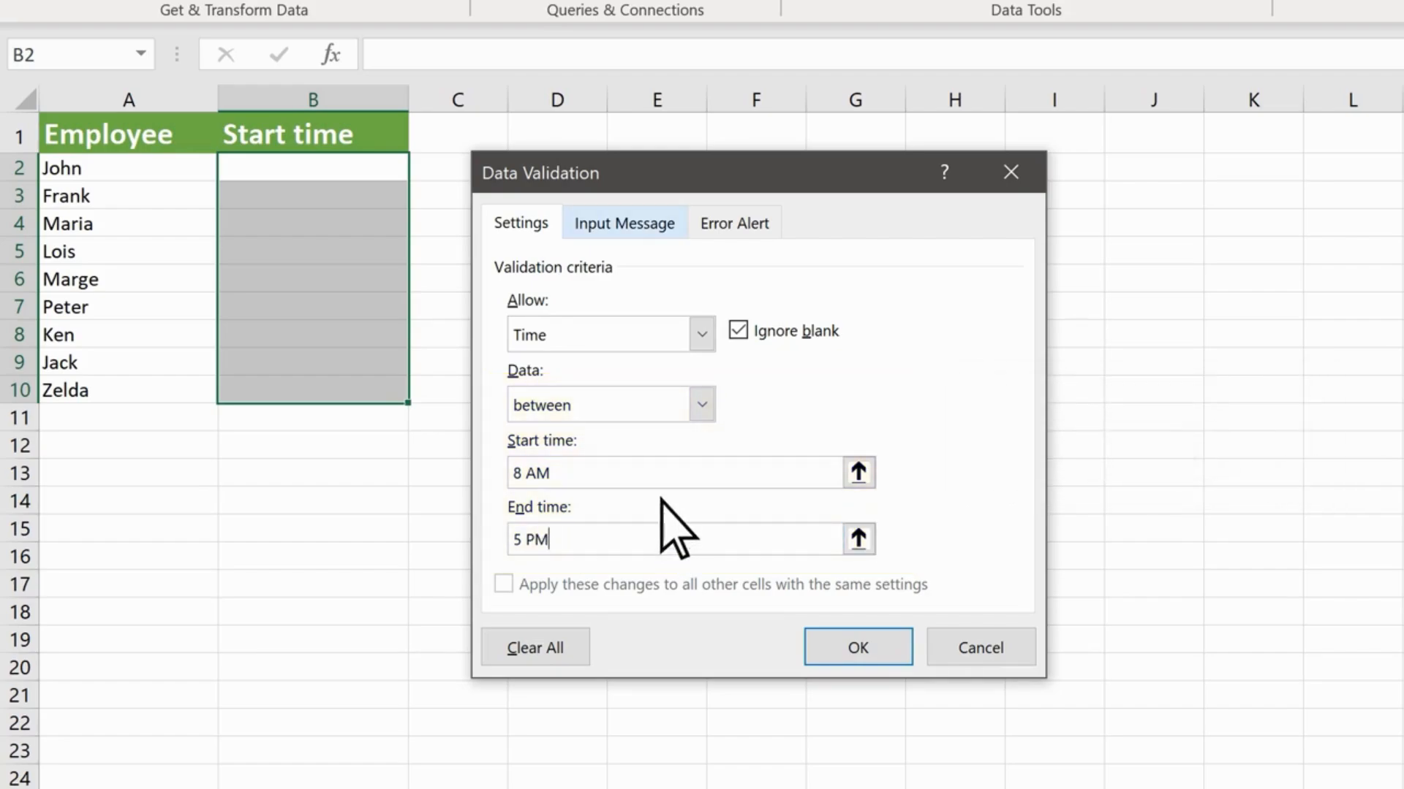
Add a validation input message titled Instructions reading "Please enter a time between 8 AM and 5 PM"
{"action": "left_click", "coordinate": [620, 228]}
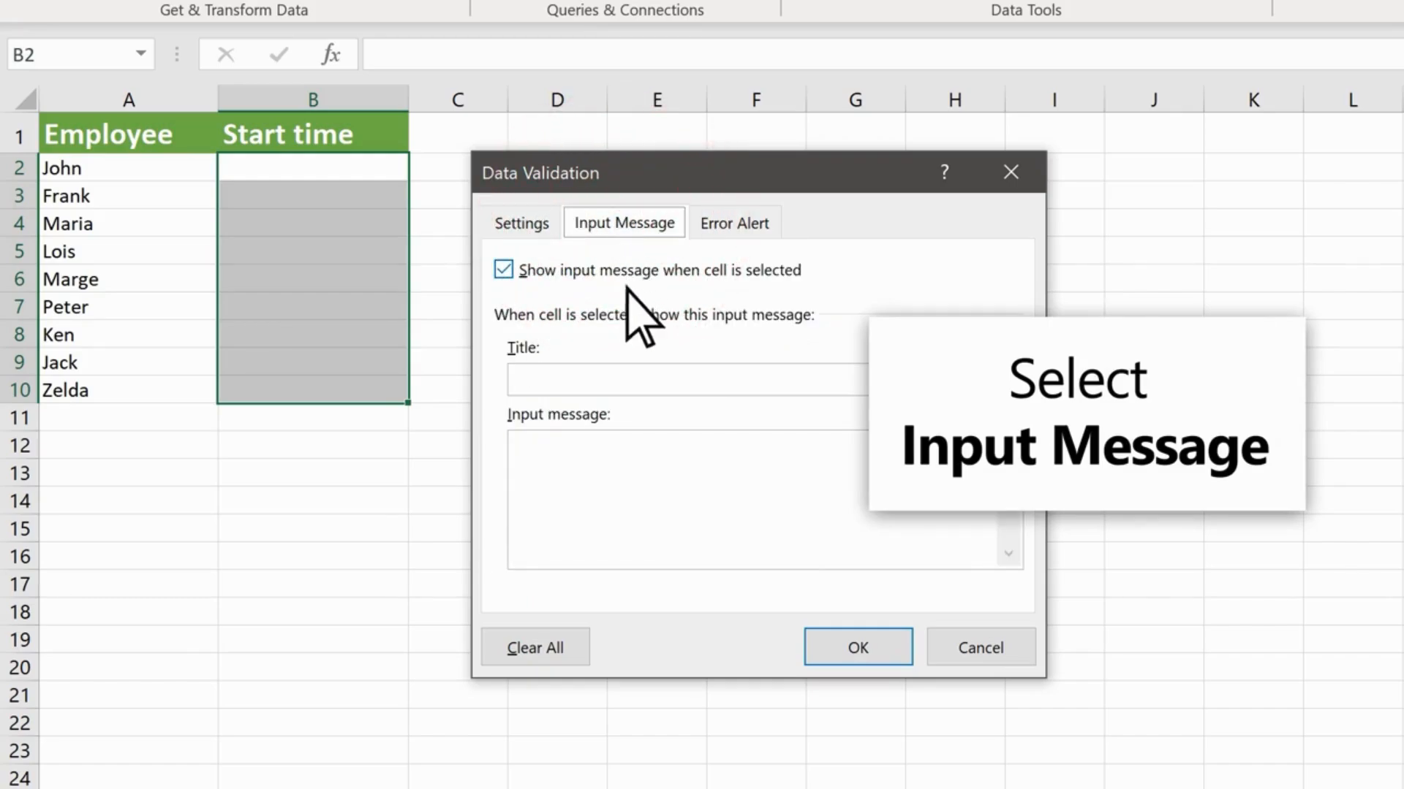
{"action": "left_click", "coordinate": [638, 379]}
{"action": "type", "text": "Instructions"}
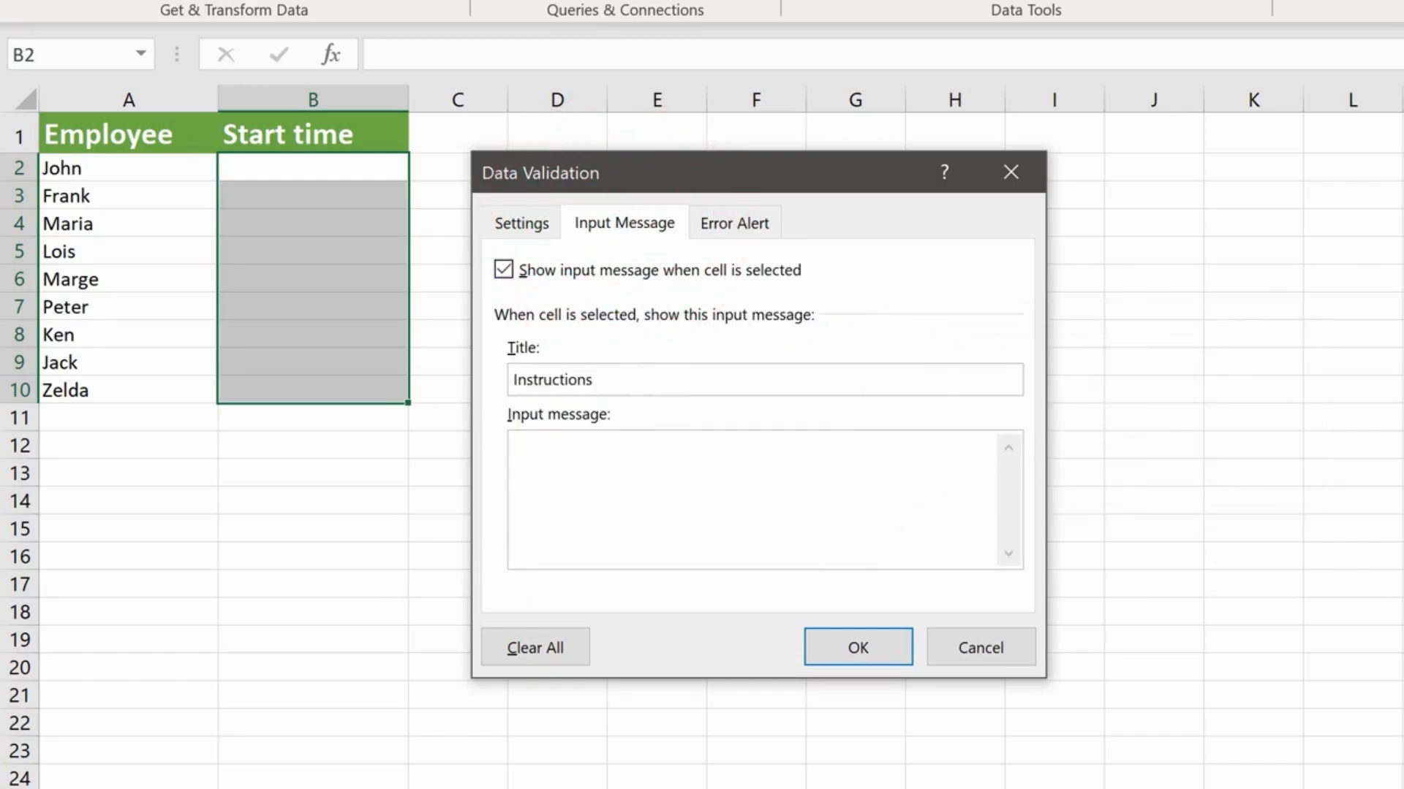
{"action": "key", "text": "Tab"}
{"action": "type", "text": "Please enter a time between 8 AM and 5 PM"}
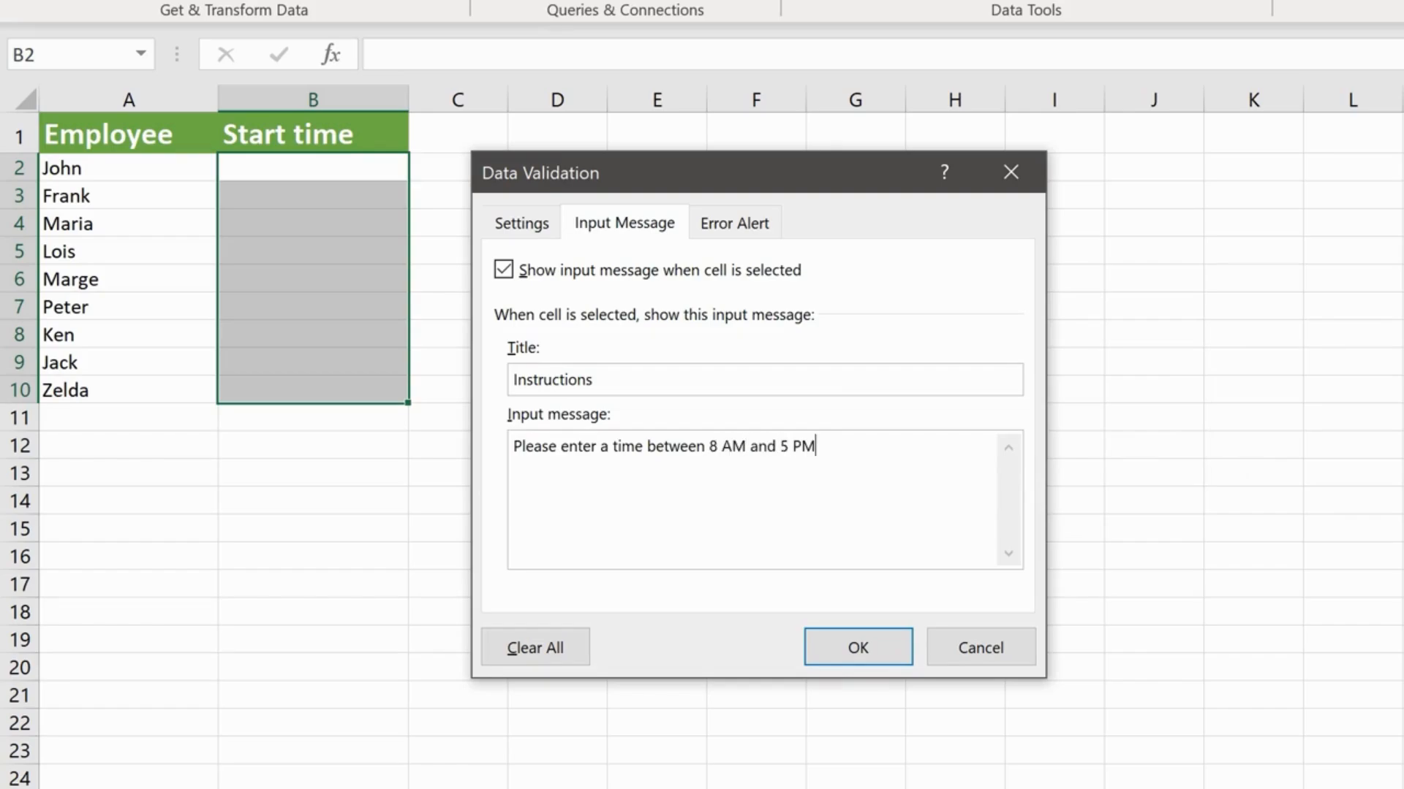
Add a Stop error alert titled "Wrong time" reading "Please enter a time between 8 AM and 5 PM", and apply the validation
{"action": "left_click", "coordinate": [727, 225]}
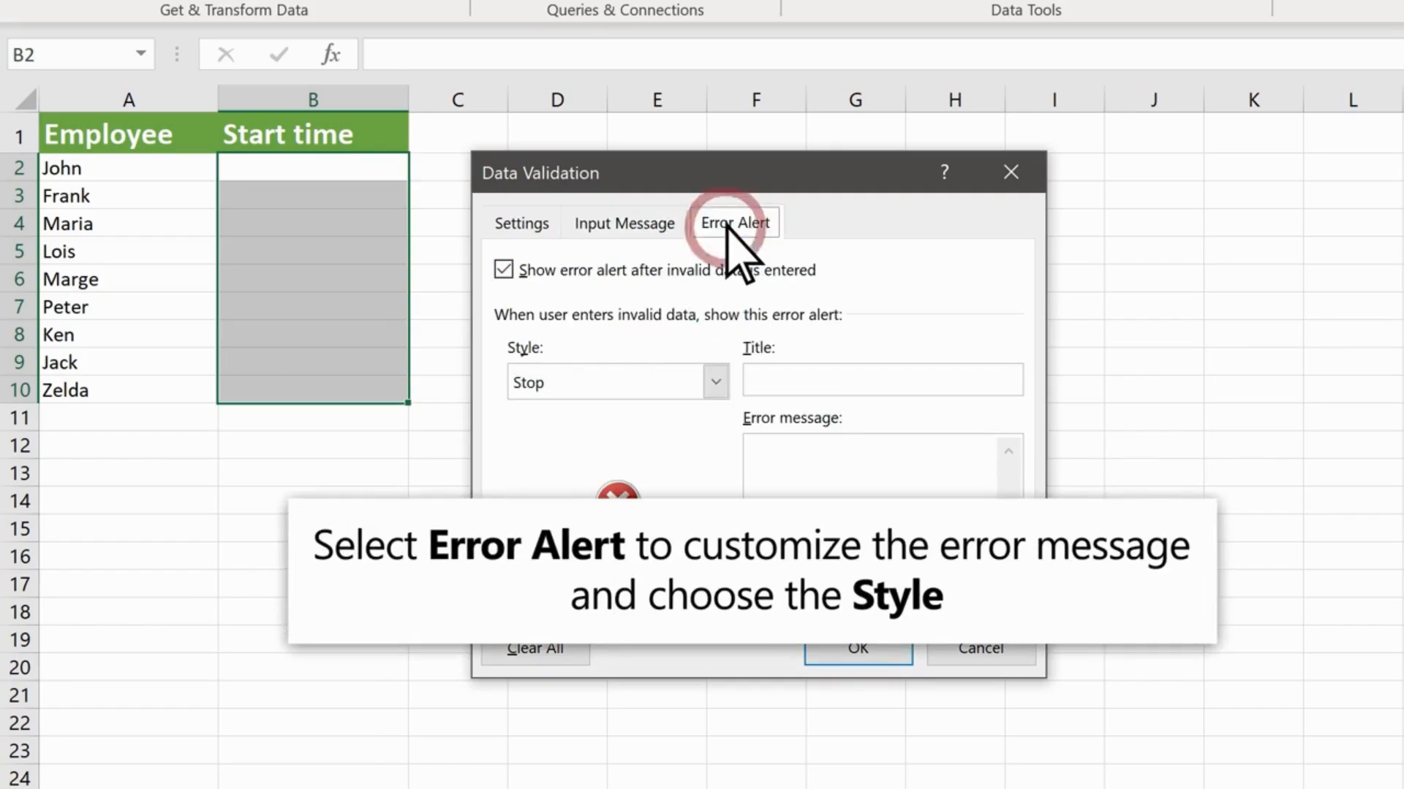
{"action": "left_click", "coordinate": [716, 381]}
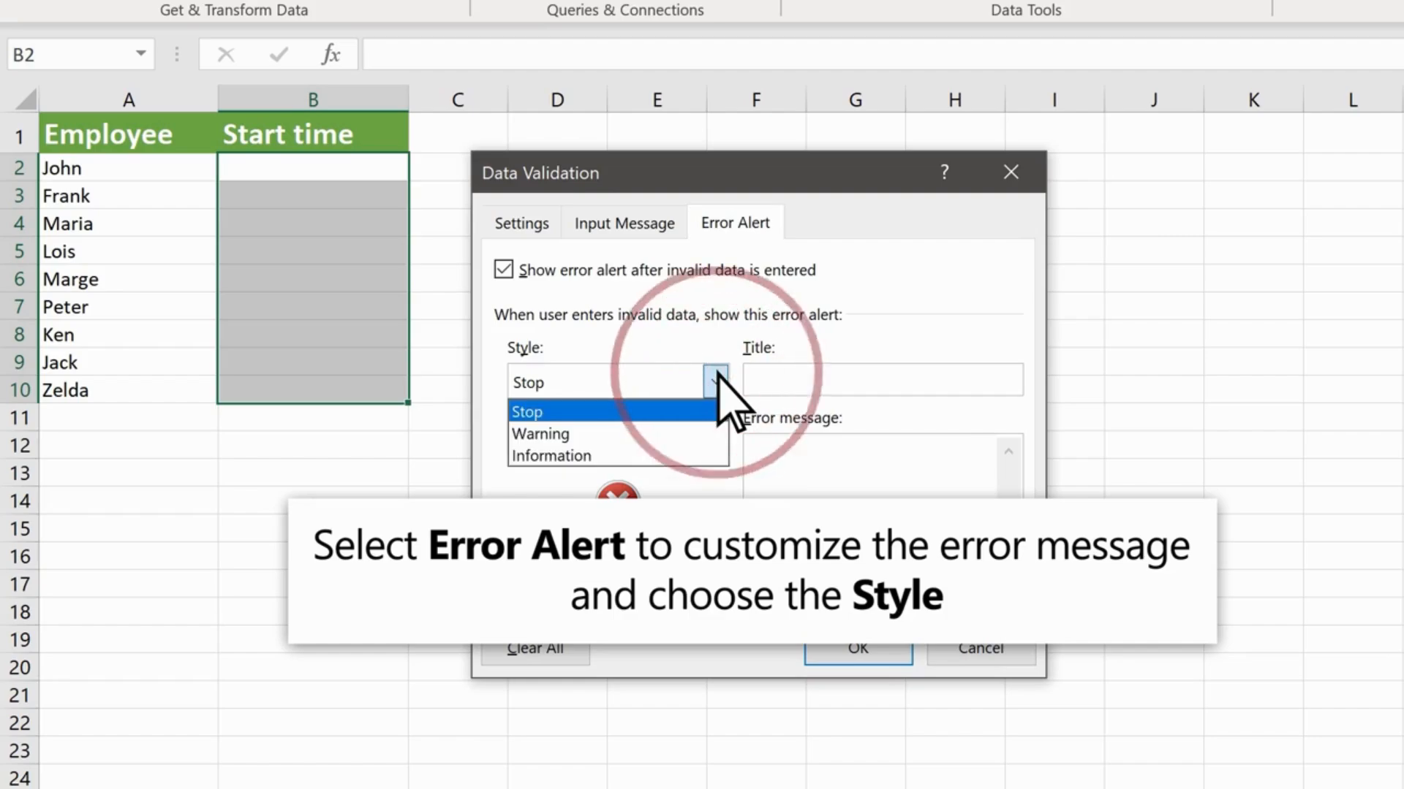
{"action": "left_click", "coordinate": [715, 410]}
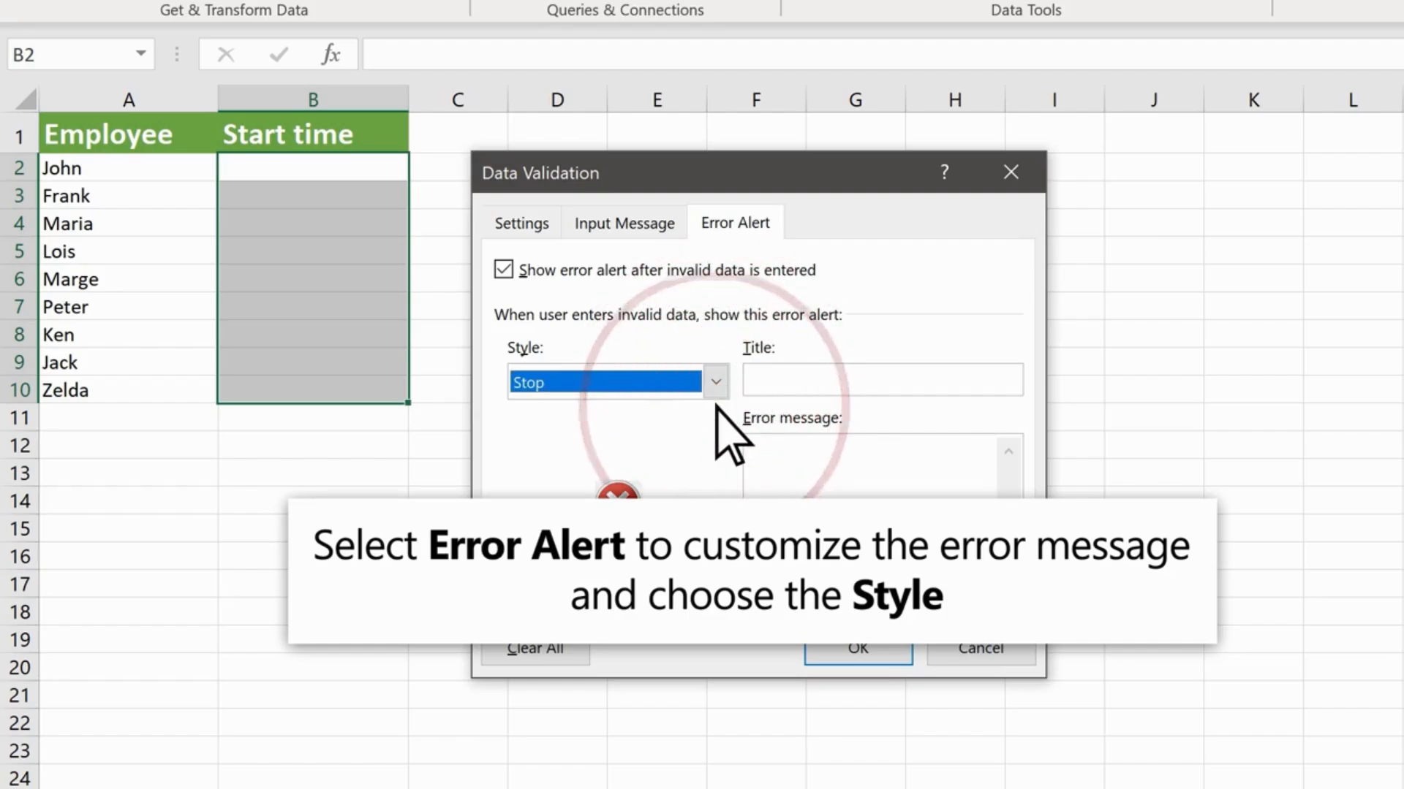
{"action": "left_click", "coordinate": [792, 380]}
{"action": "type", "text": "Wrong time"}
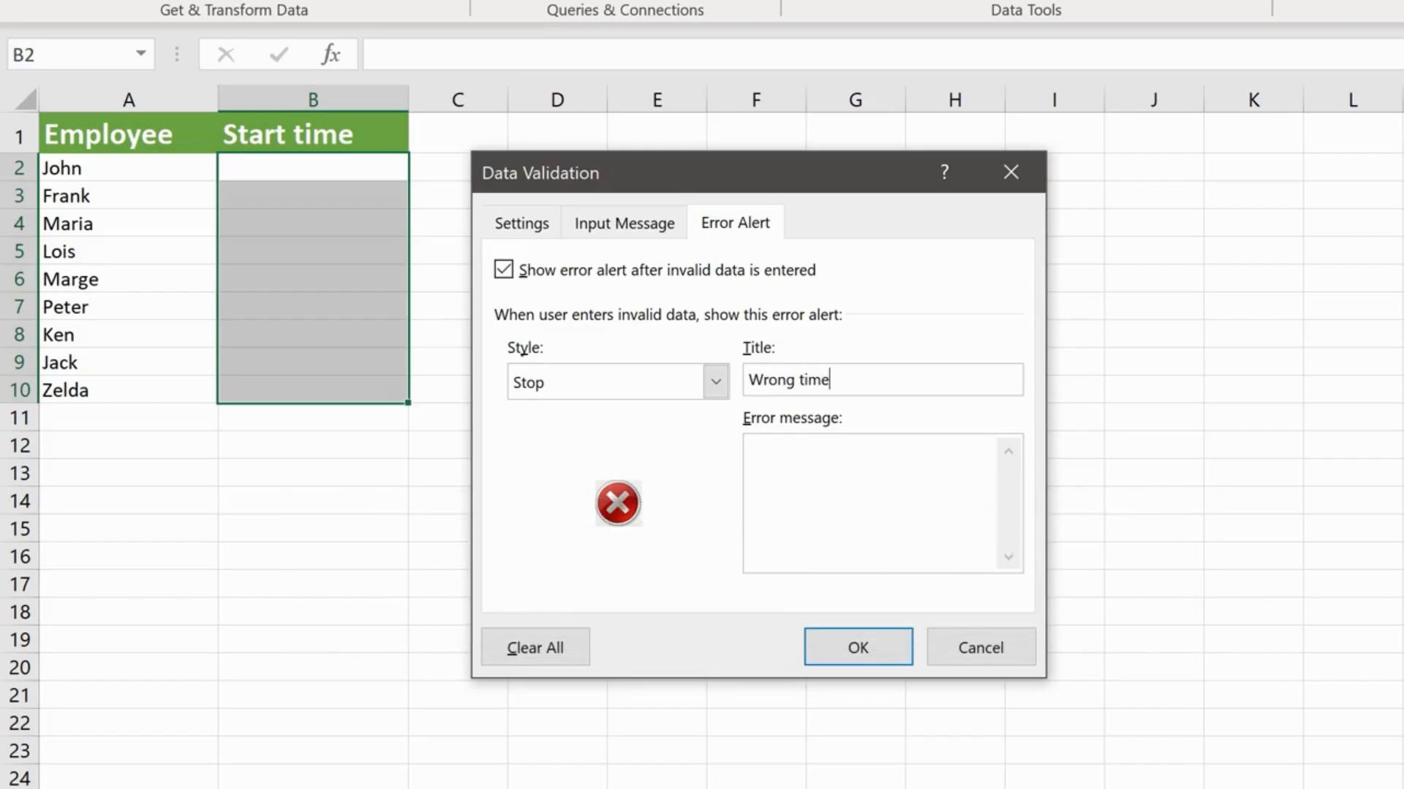
{"action": "left_click", "coordinate": [834, 512]}
{"action": "type", "text": "Please enter a time between 8 AM and 5 PM"}
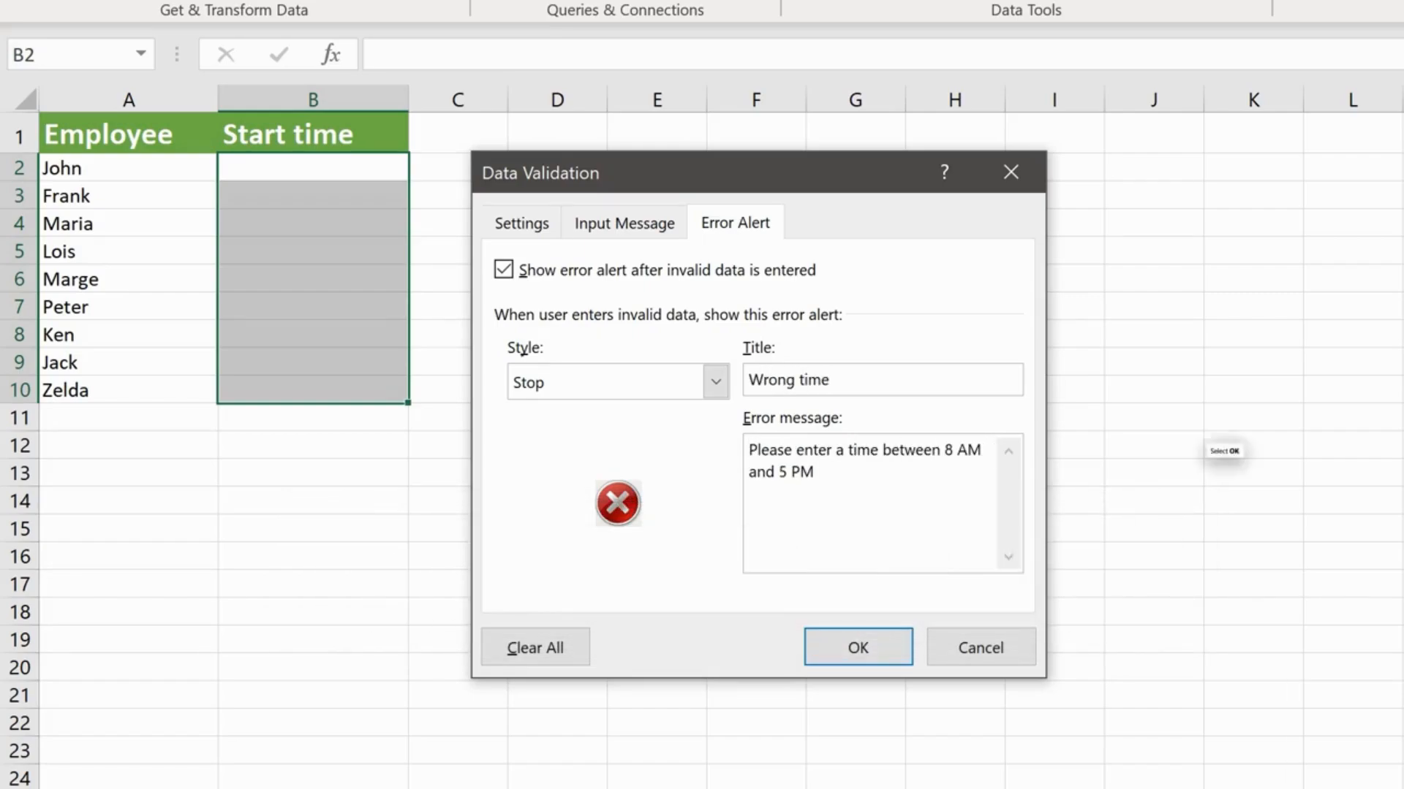
{"action": "left_click", "coordinate": [858, 648]}
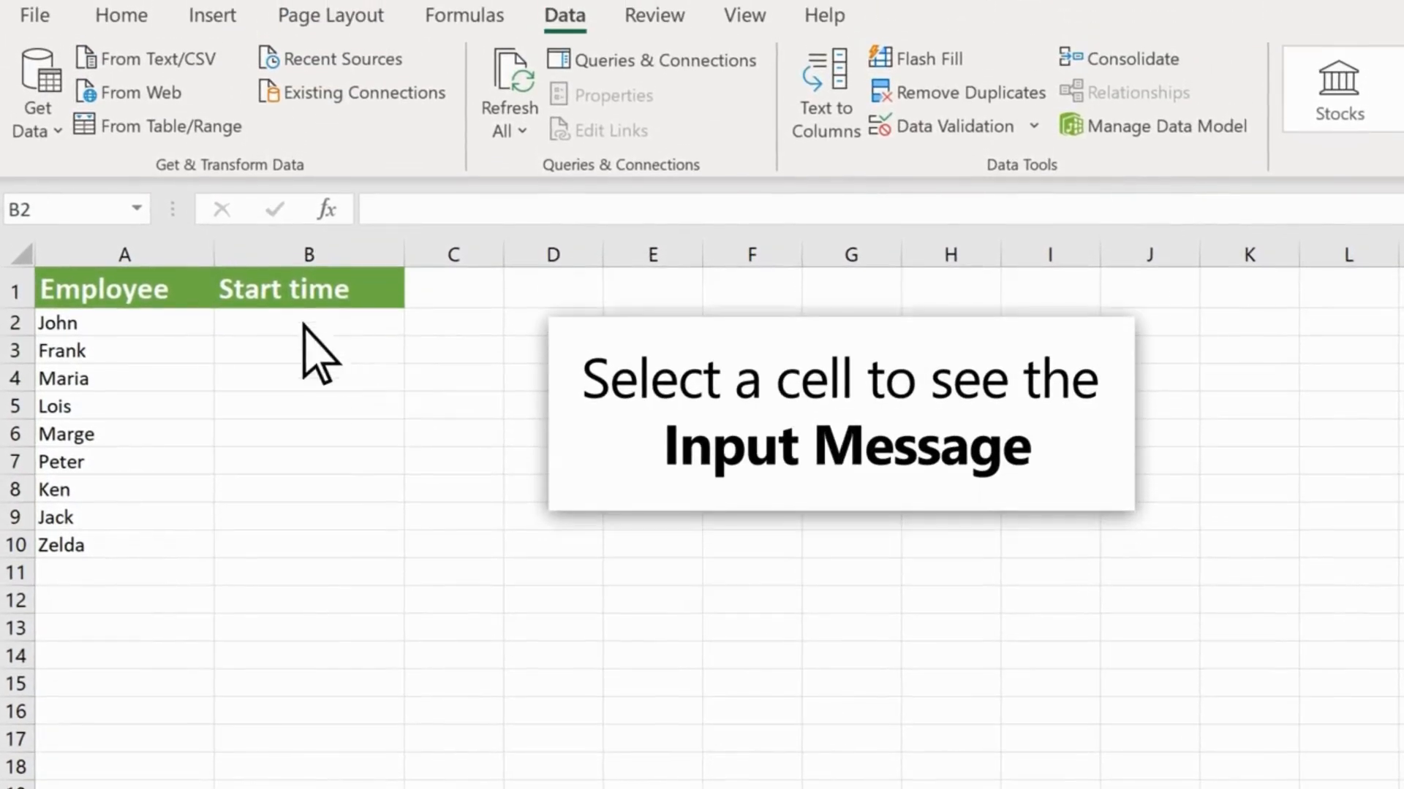
Enter start times 8 am, 10 am and 1 pm in B2:B4, and try entering 7 PM in B5
{"action": "left_click", "coordinate": [289, 322]}
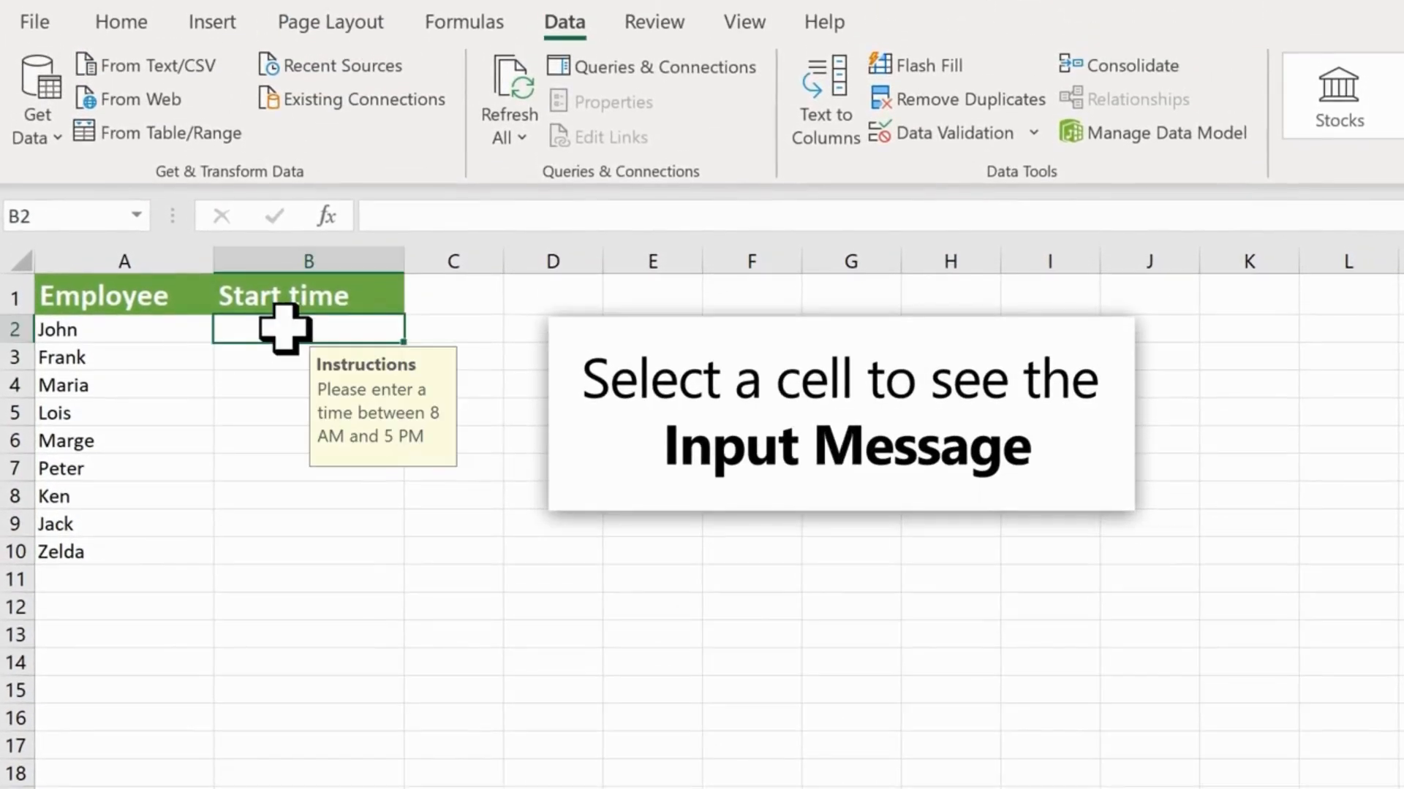
{"action": "key", "text": "F2"}
{"action": "type", "text": "8 am"}
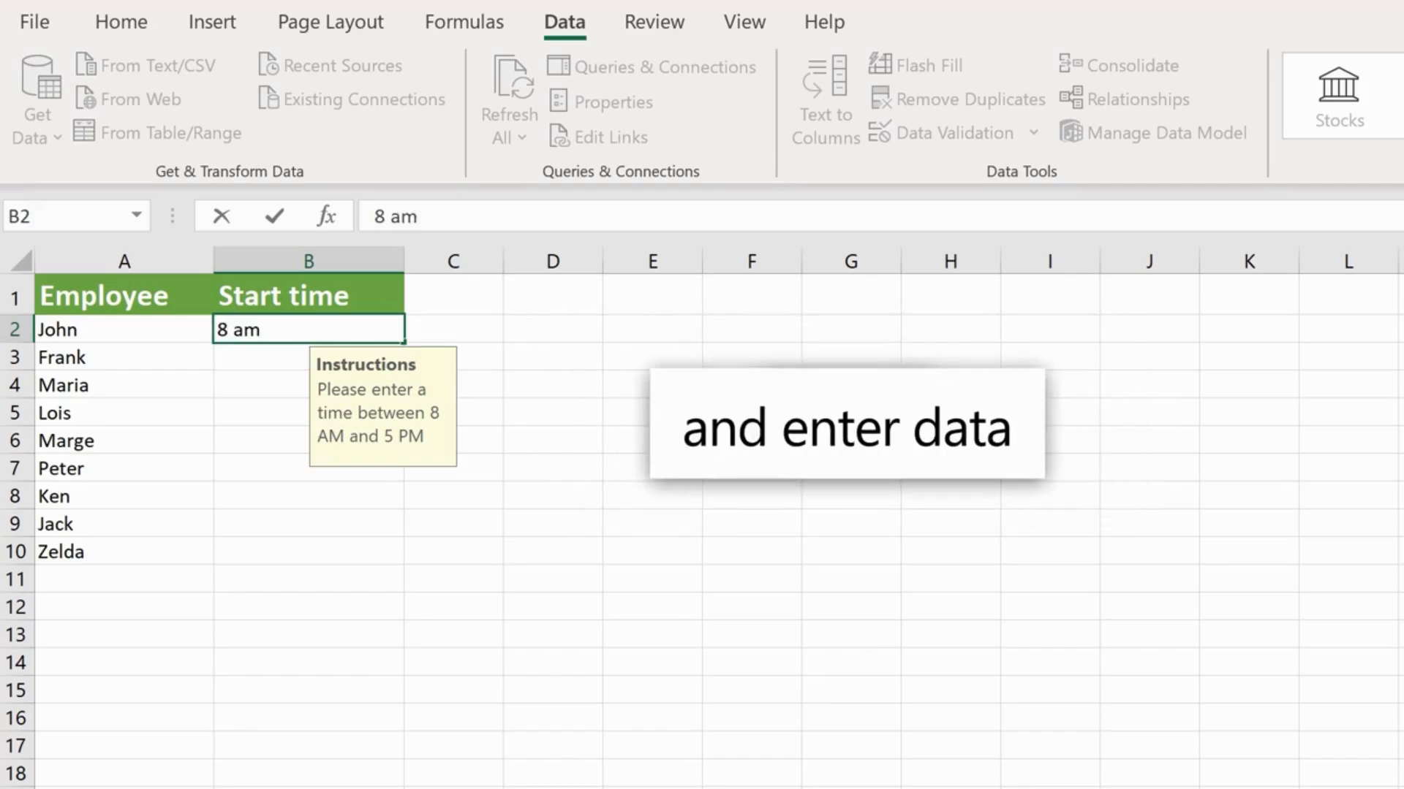
{"action": "key", "text": "Return"}
{"action": "type", "text": "10 am"}
{"action": "key", "text": "Return"}
{"action": "type", "text": "1 pm"}
{"action": "key", "text": "Return"}
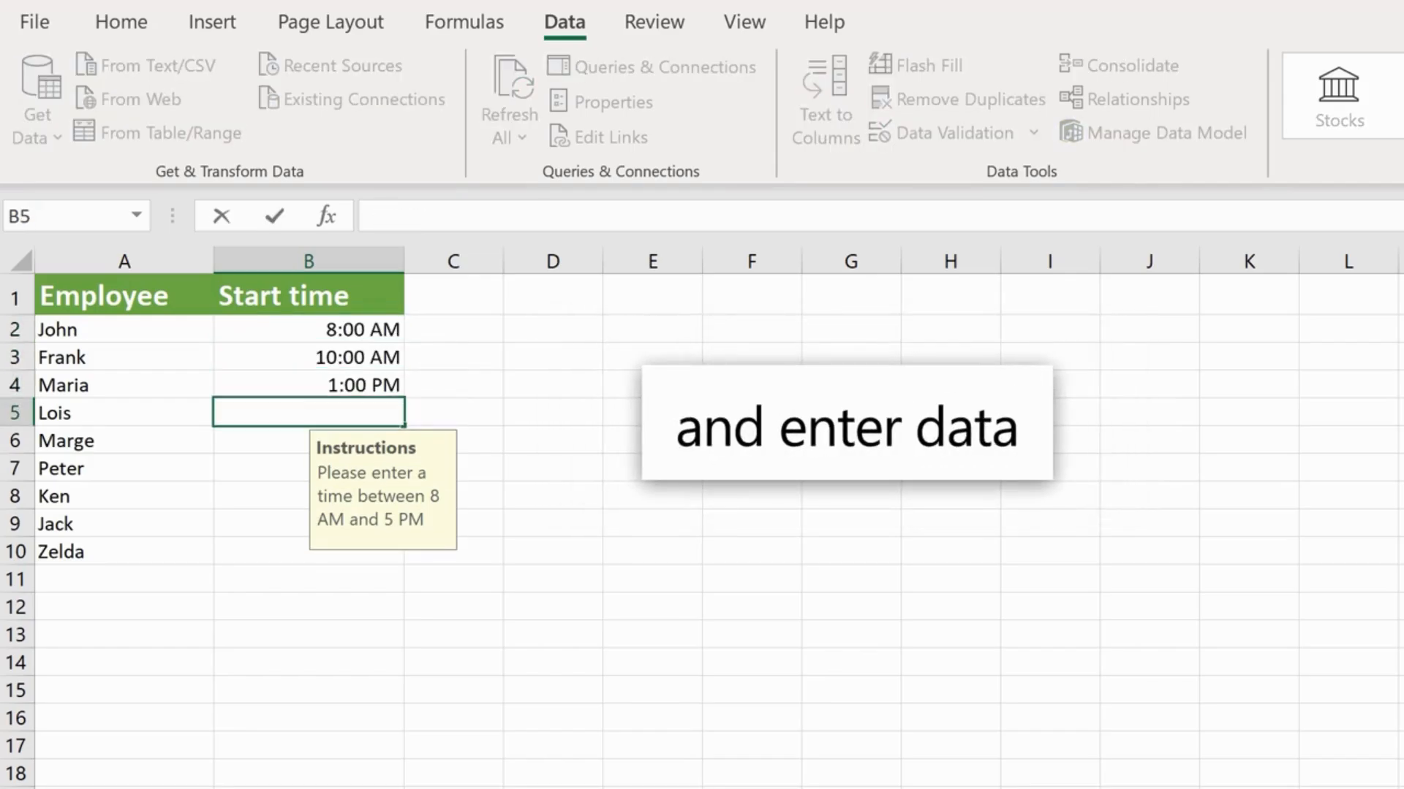
{"action": "type", "text": "7 PM"}
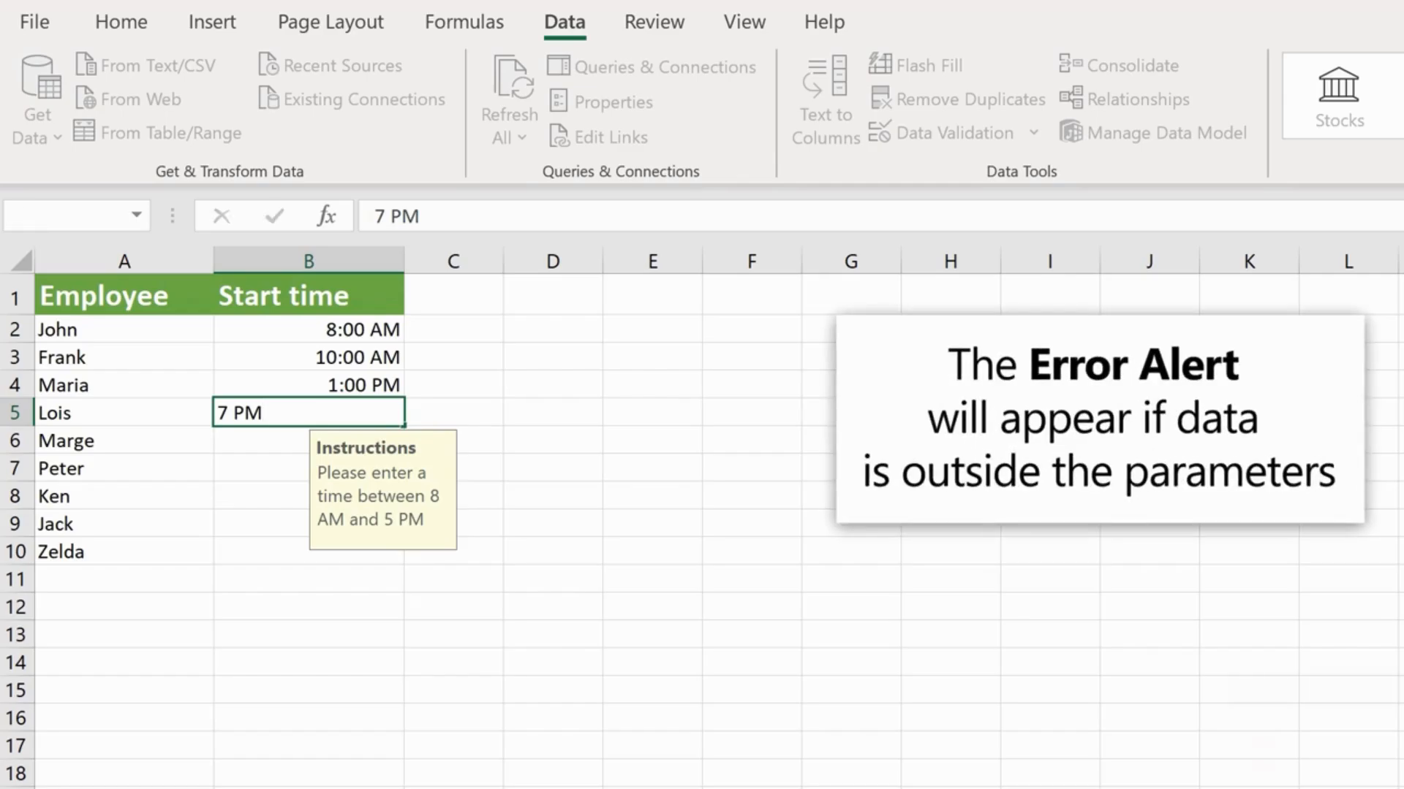
{"action": "key", "text": "Return"}
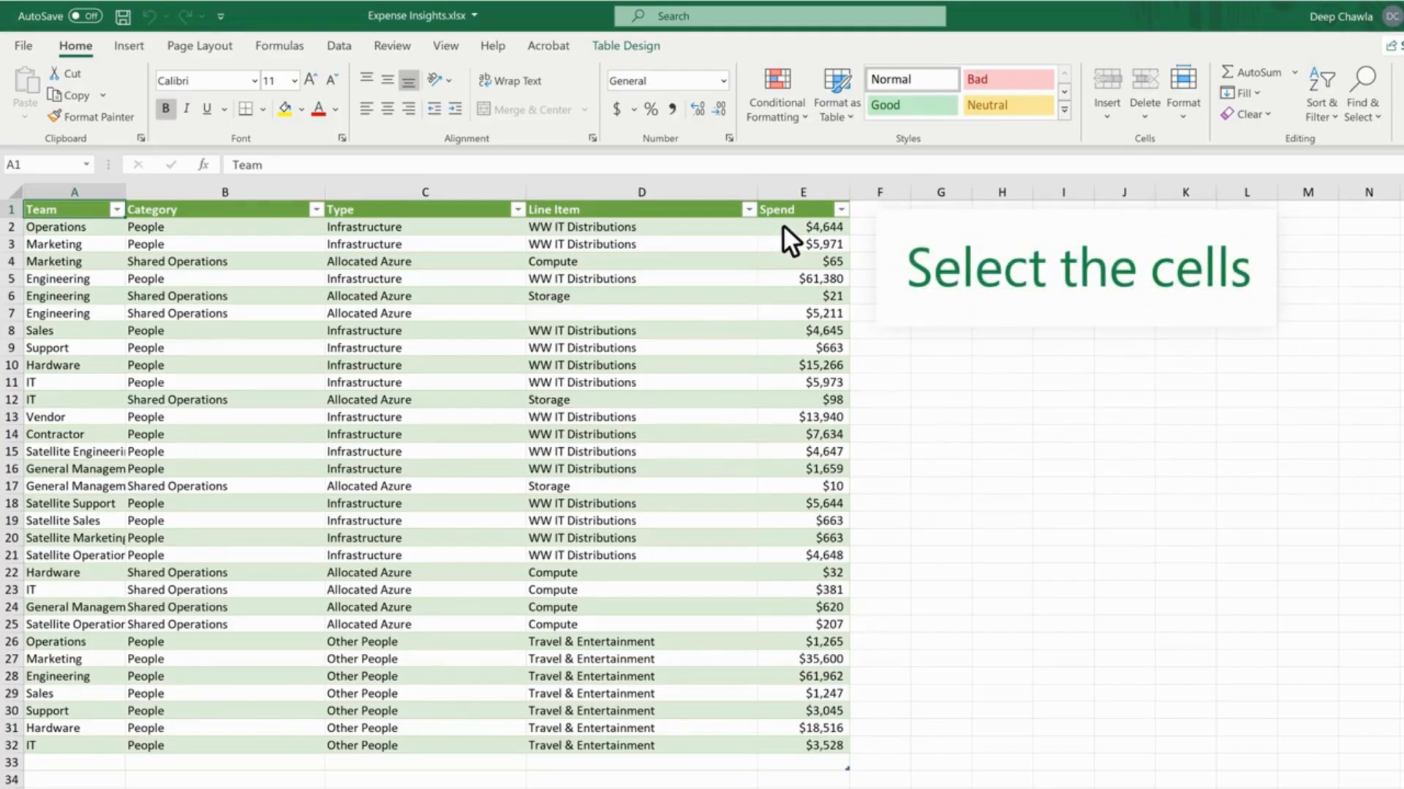
Highlight the top 10 values in Spend cells E2:E32 with Light Red Fill with Dark Red Text using conditional formatting
{"action": "left_click_drag", "start_coordinate": [782, 223], "coordinate": [828, 747]}
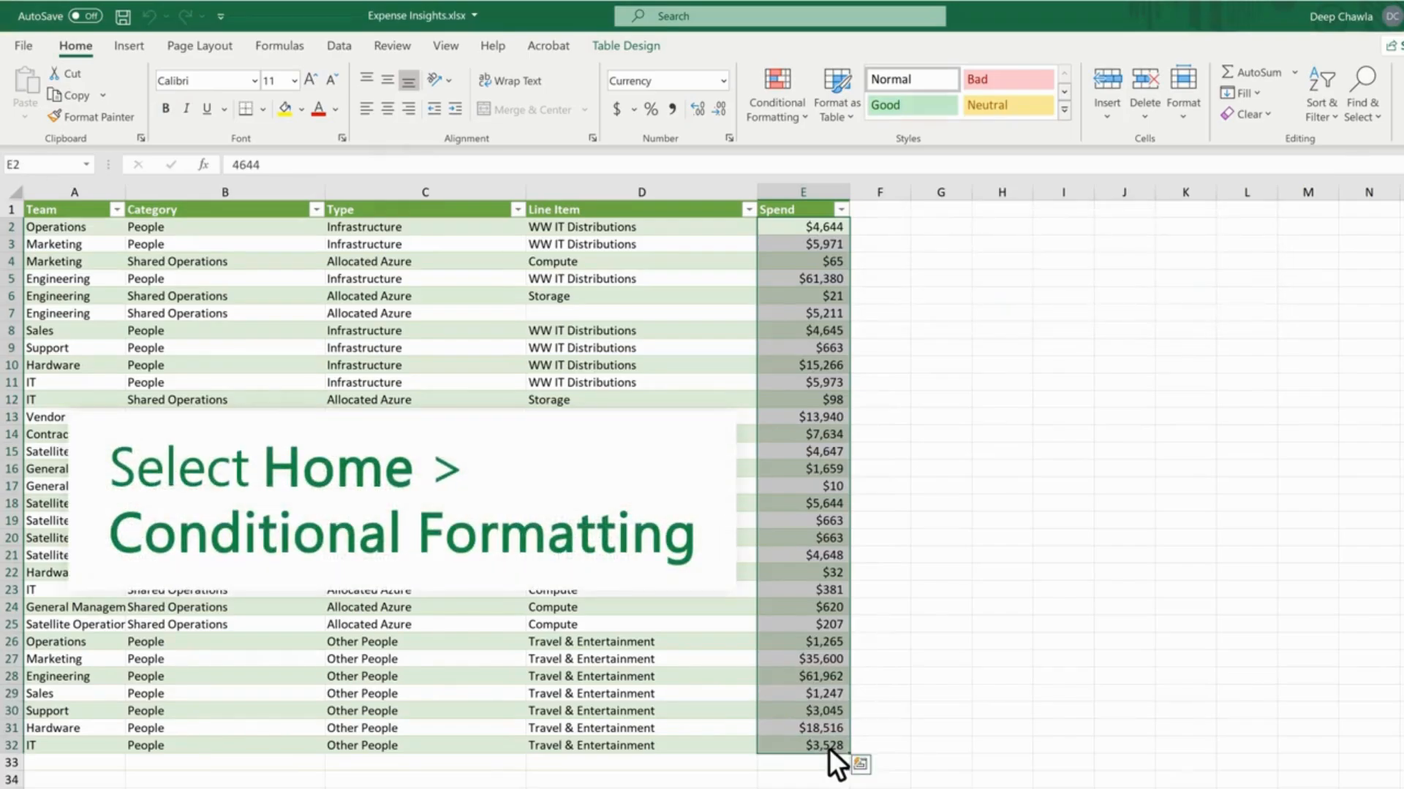
{"action": "left_click", "coordinate": [803, 108]}
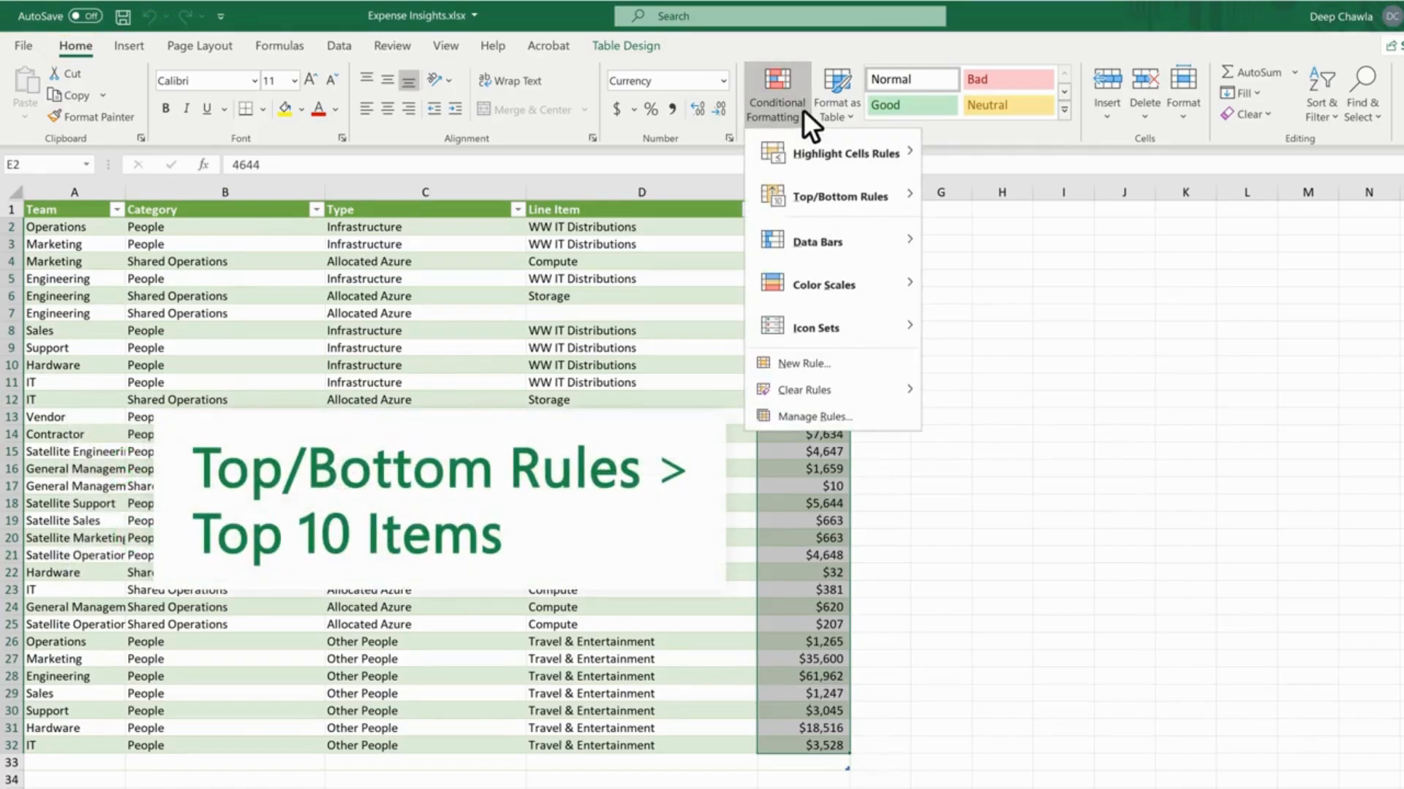
{"action": "mouse_move", "coordinate": [836, 201]}
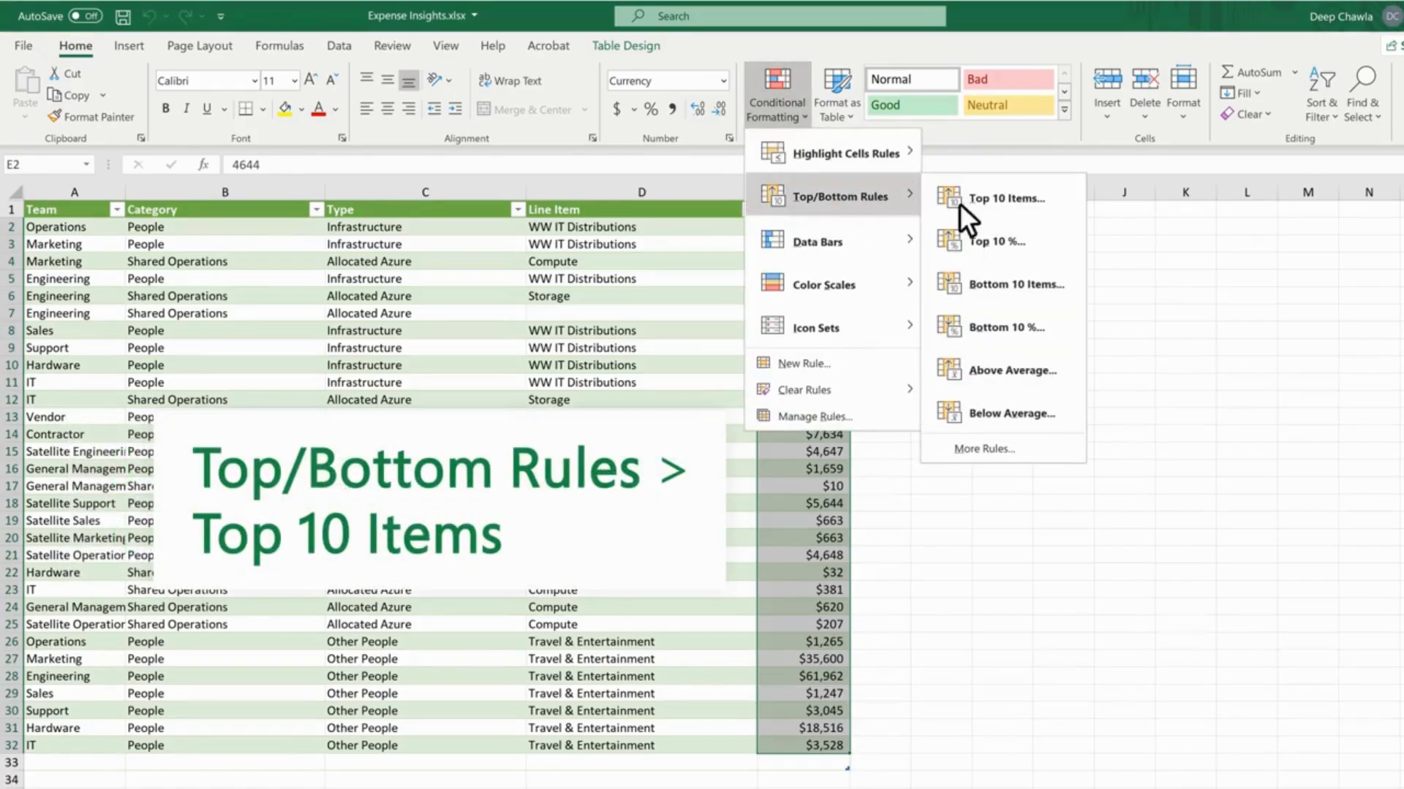
{"action": "left_click", "coordinate": [1005, 199]}
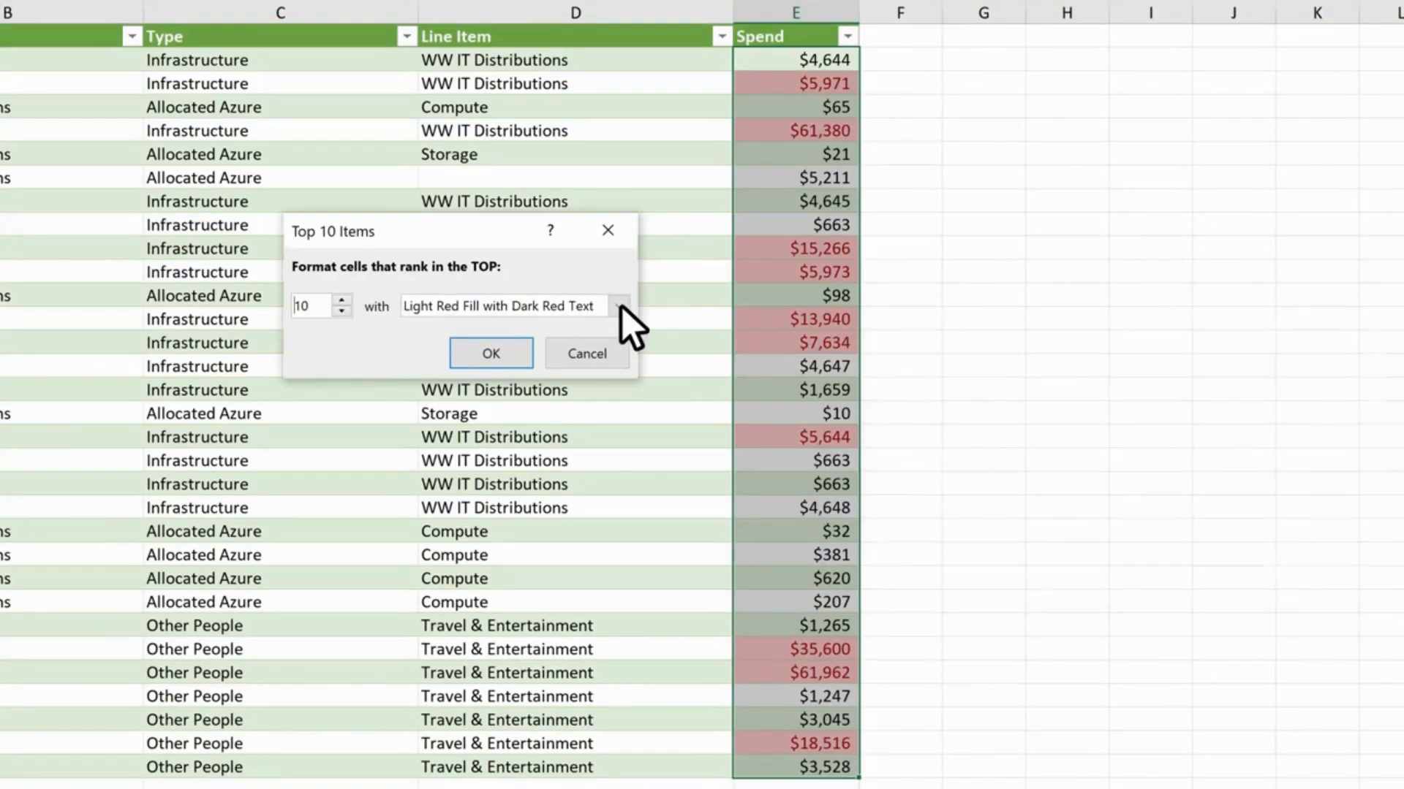
{"action": "left_click", "coordinate": [488, 364]}
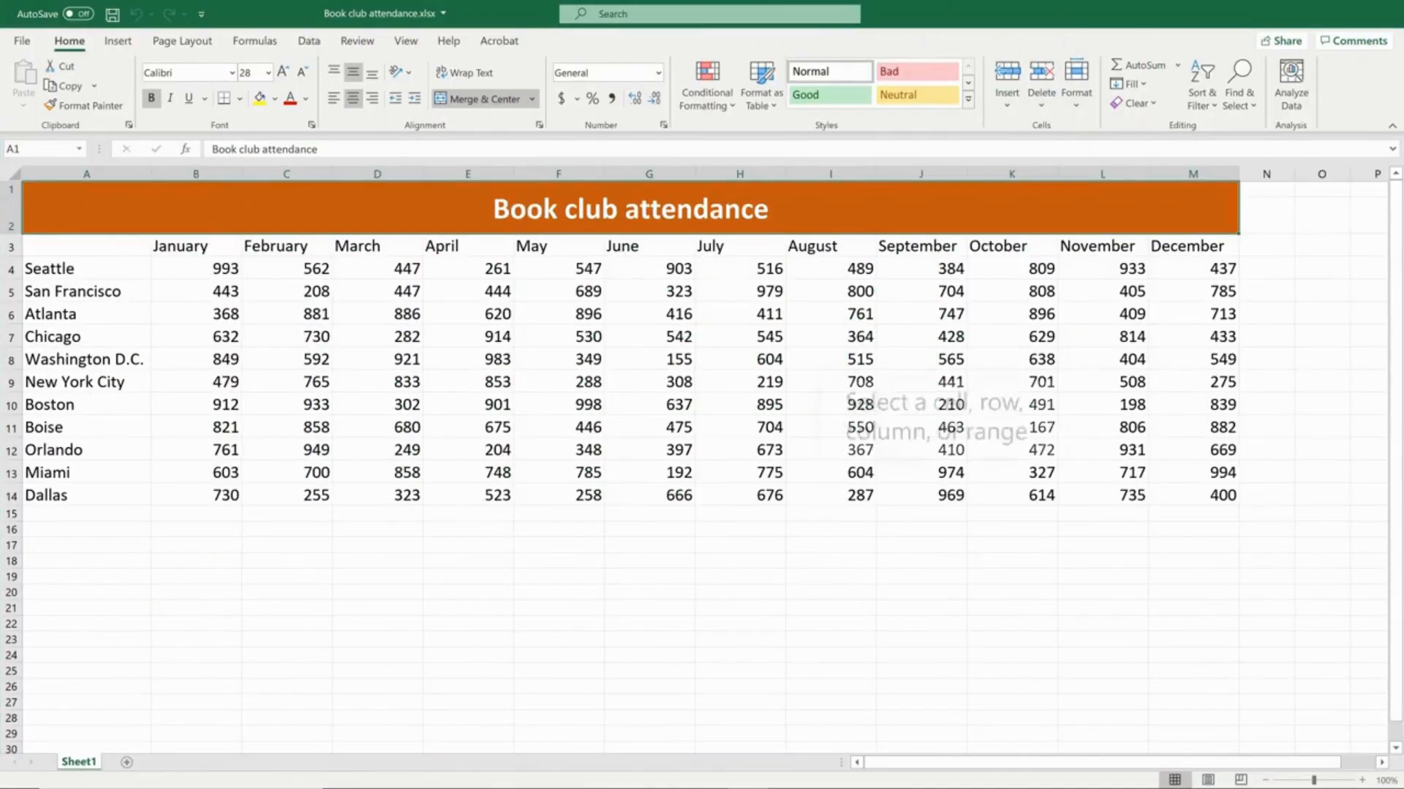
Angle the month headings in B3:M3 of the book club attendance sheet counterclockwise
{"action": "left_click_drag", "start_coordinate": [180, 255], "coordinate": [1191, 255]}
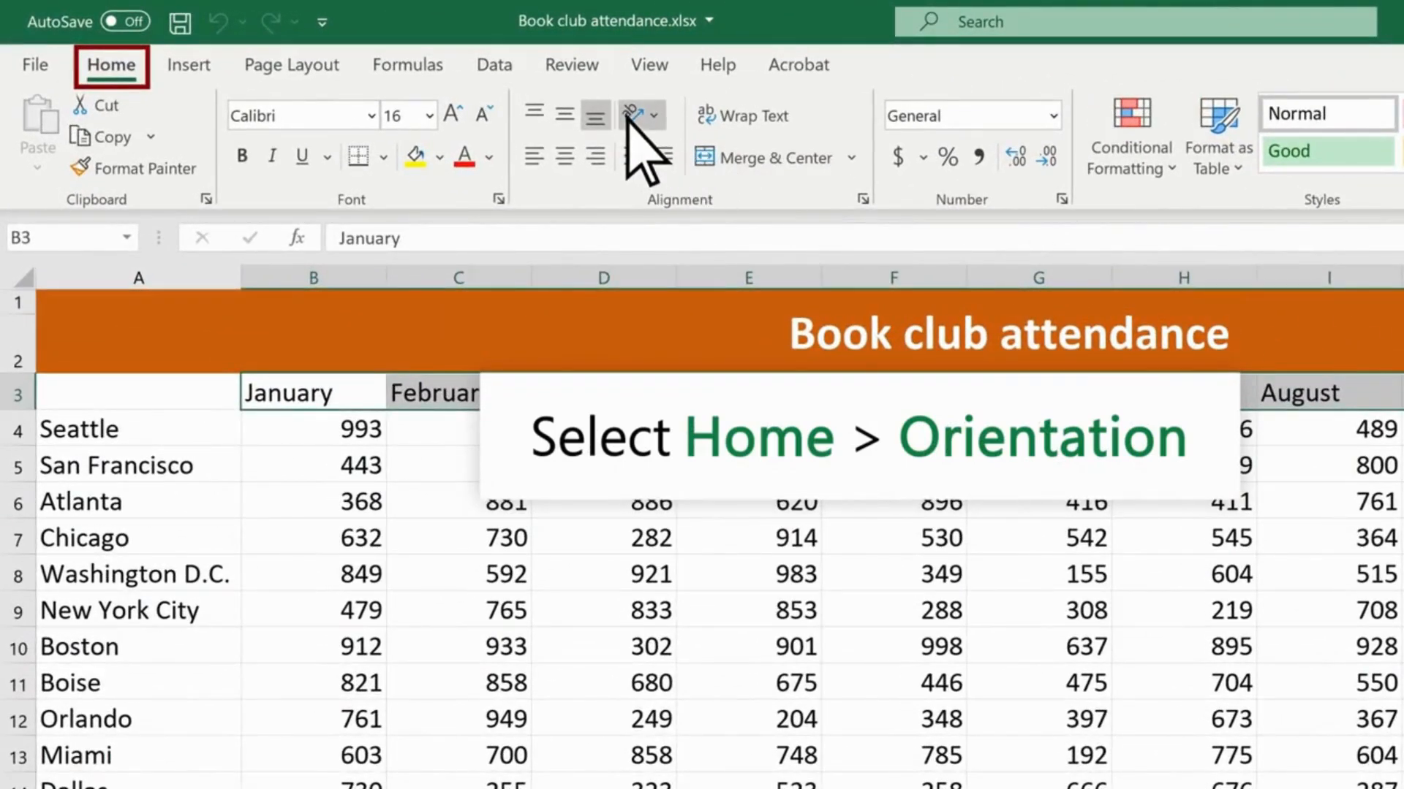
{"action": "left_click", "coordinate": [633, 116]}
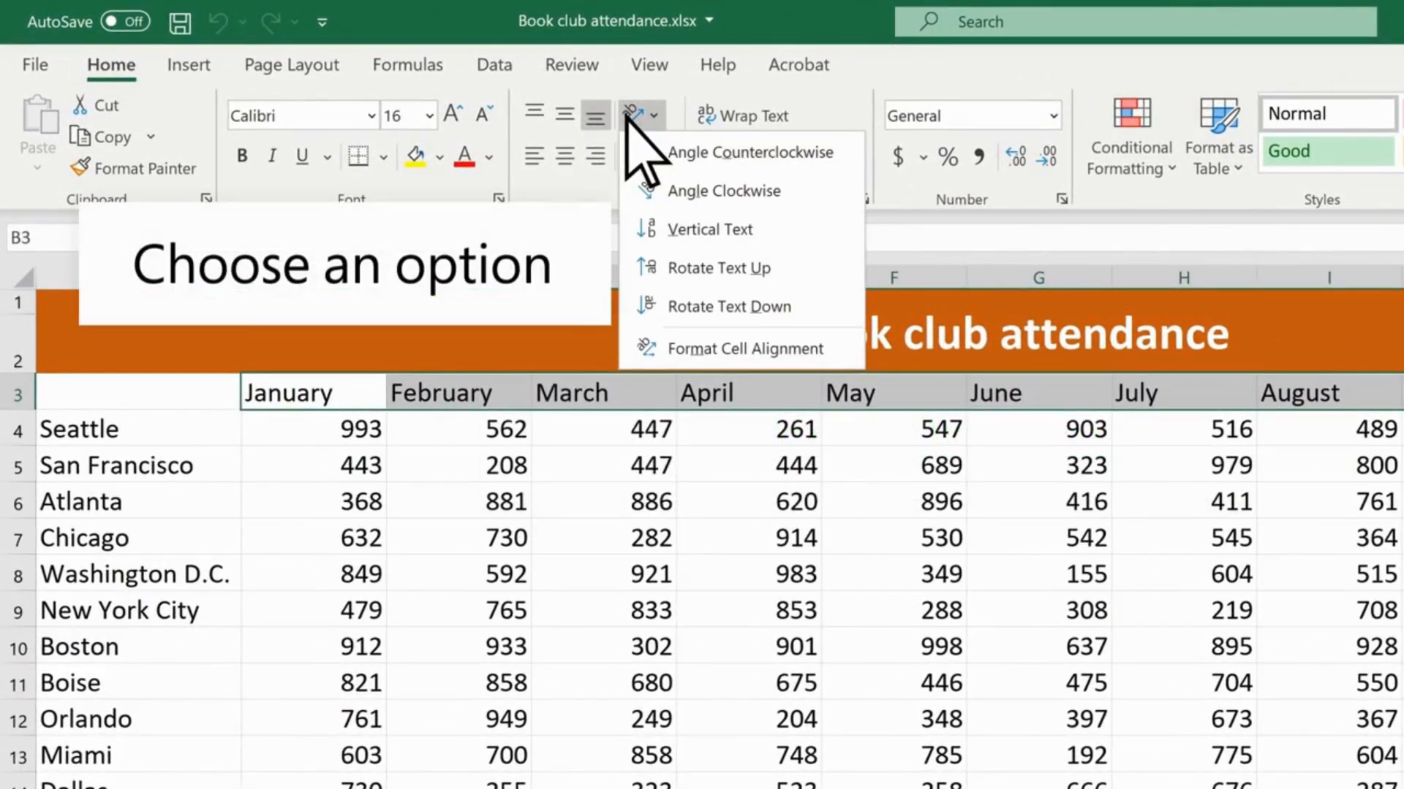
{"action": "left_click", "coordinate": [662, 151]}
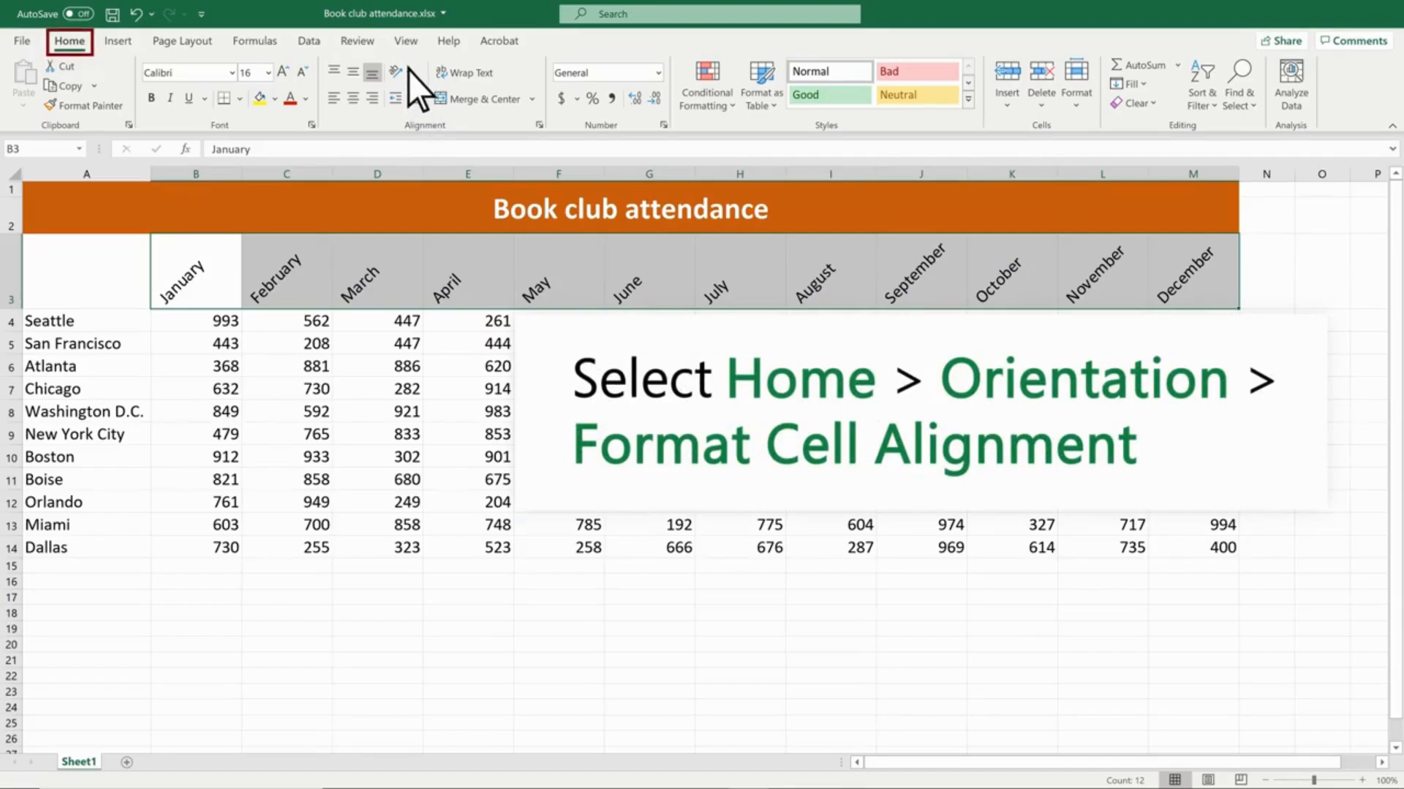
Set the text orientation of the month headings to 25 degrees in the cell alignment format
{"action": "left_click", "coordinate": [408, 70]}
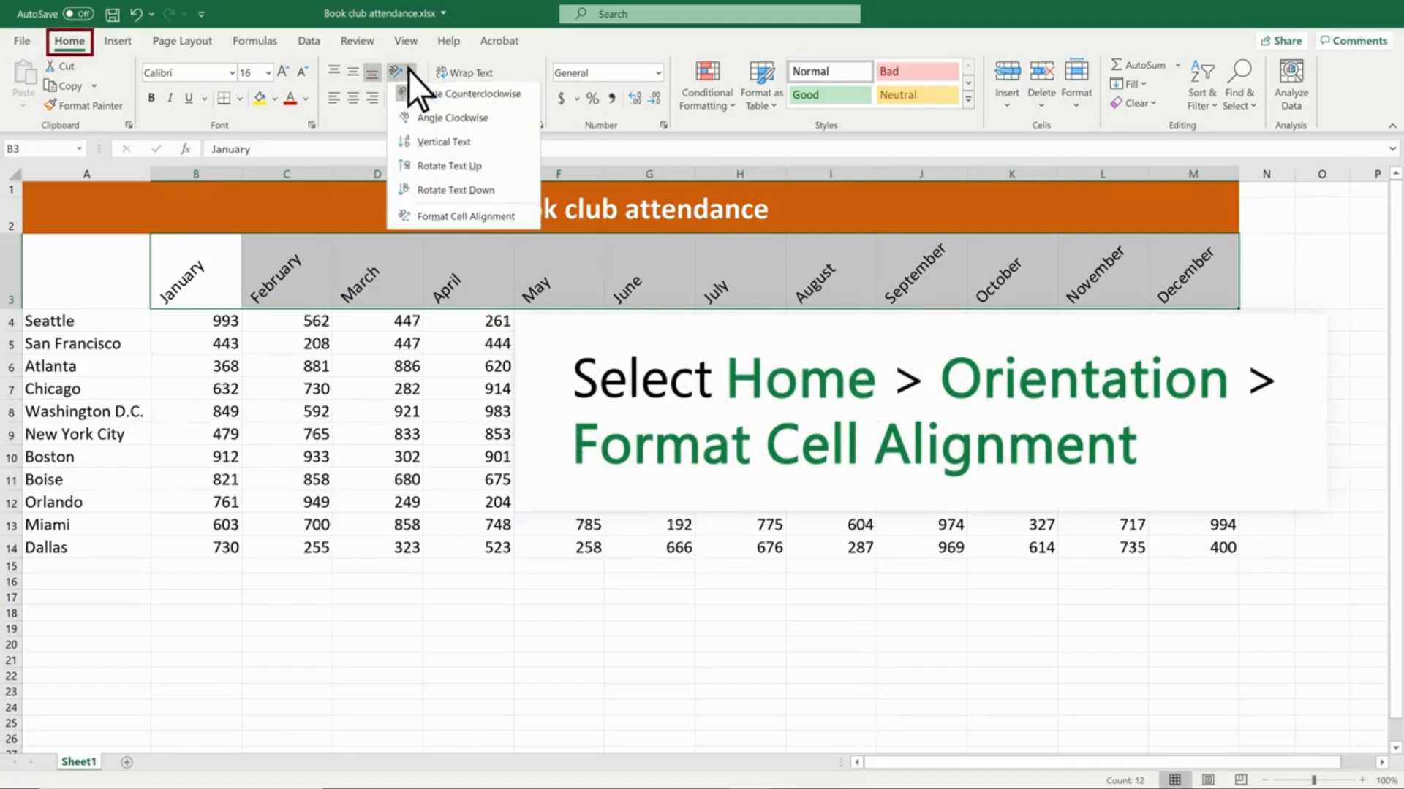
{"action": "left_click", "coordinate": [467, 219]}
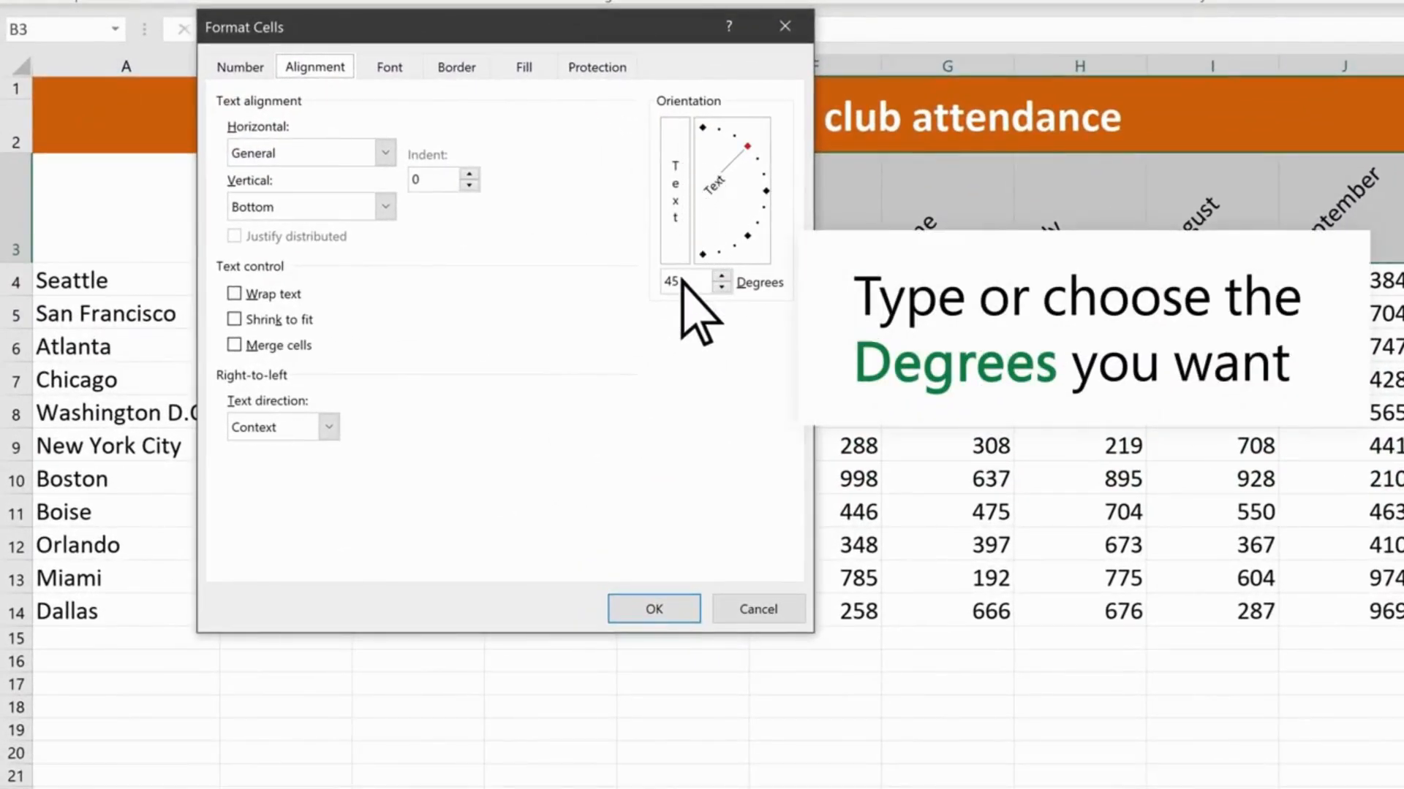
{"action": "double_click", "coordinate": [682, 282]}
{"action": "type", "text": "25"}
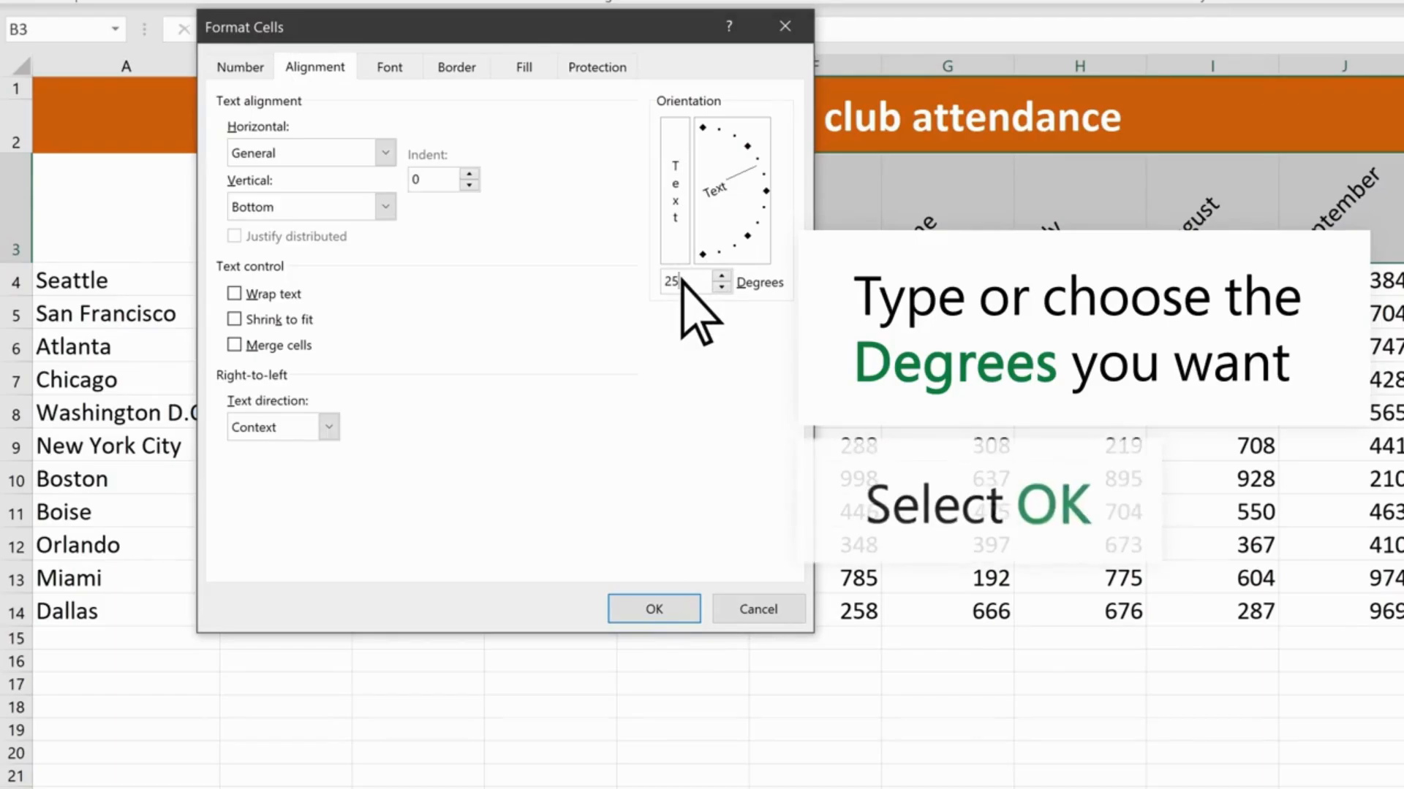
{"action": "left_click", "coordinate": [637, 608]}
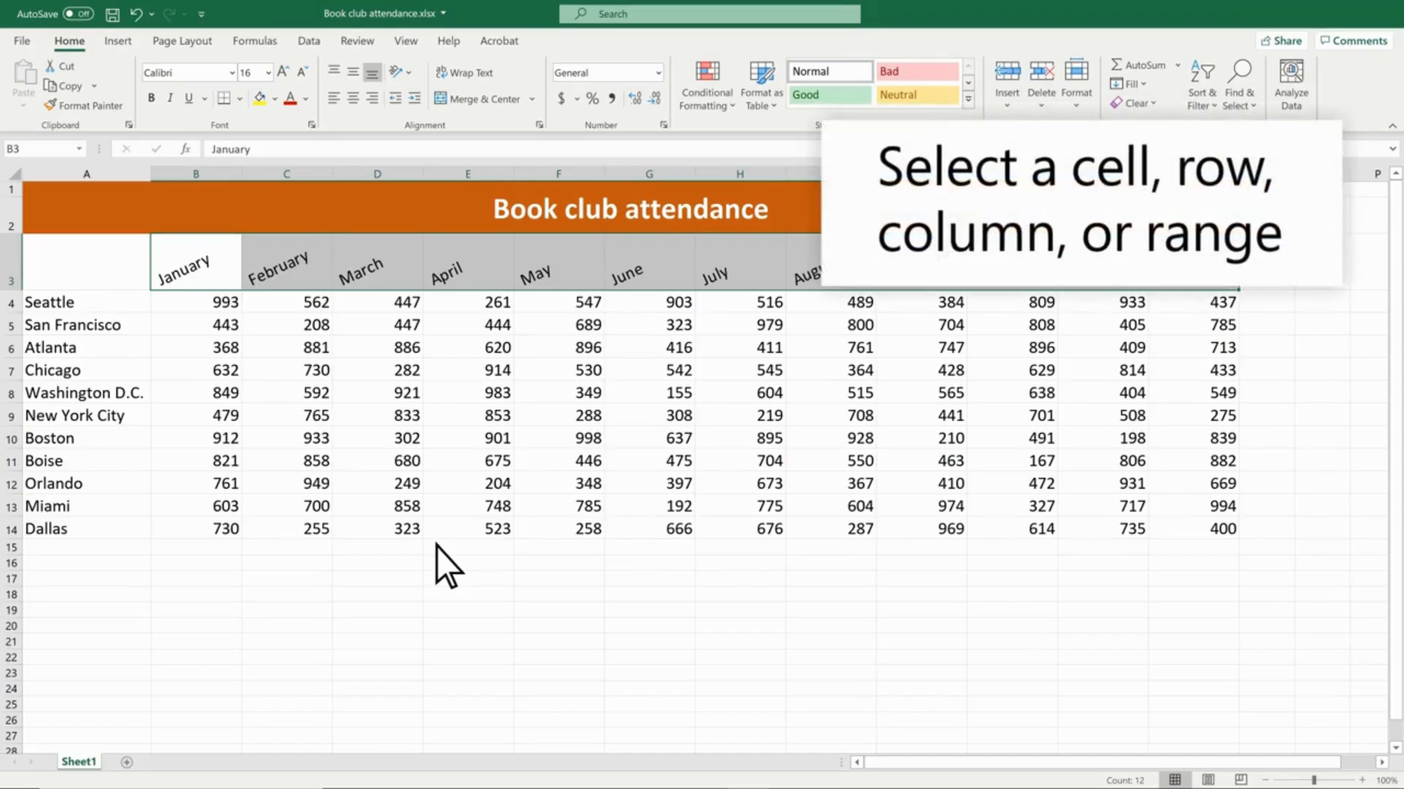
Center the attendance figures in B4:M14 horizontally
{"action": "left_click_drag", "start_coordinate": [199, 300], "coordinate": [1195, 528]}
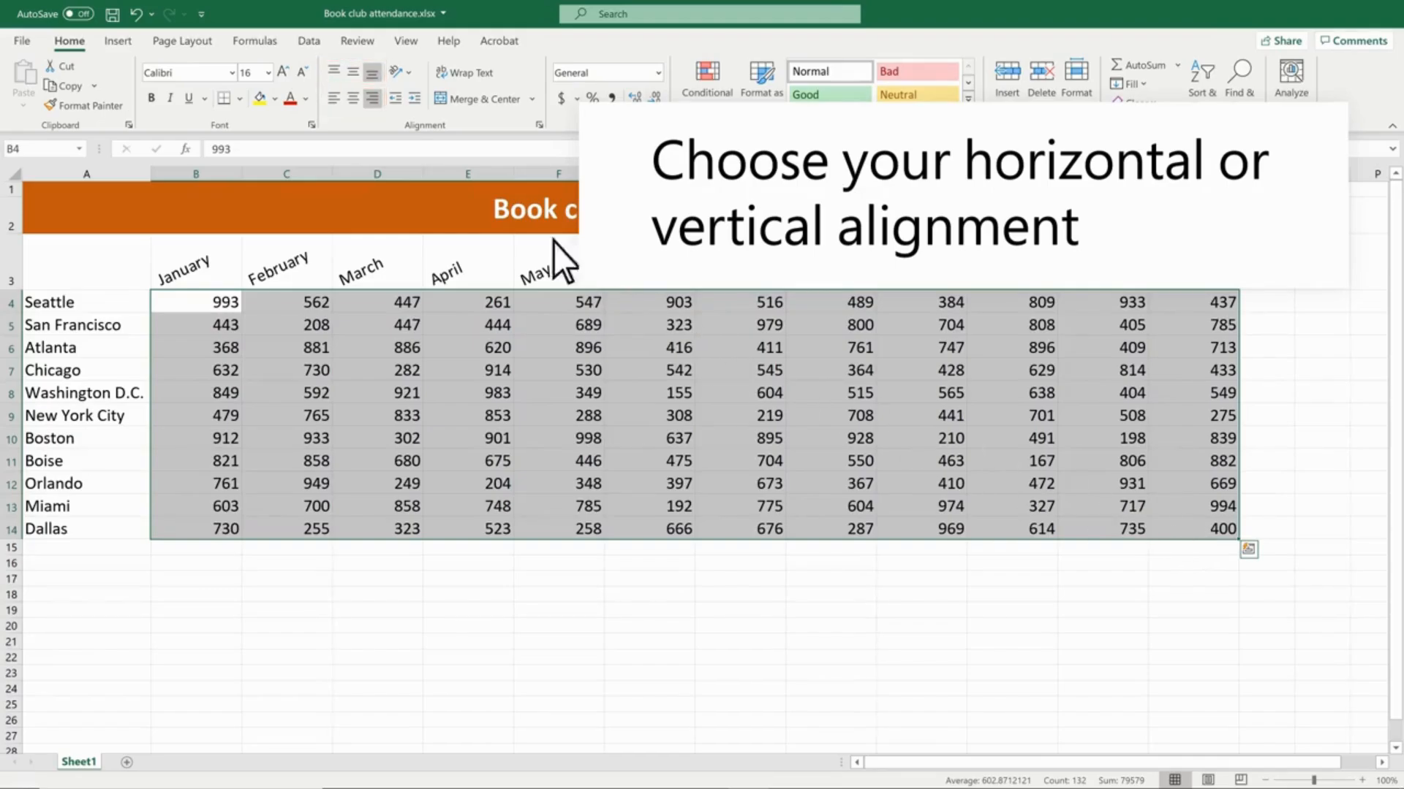
{"action": "left_click", "coordinate": [353, 98]}
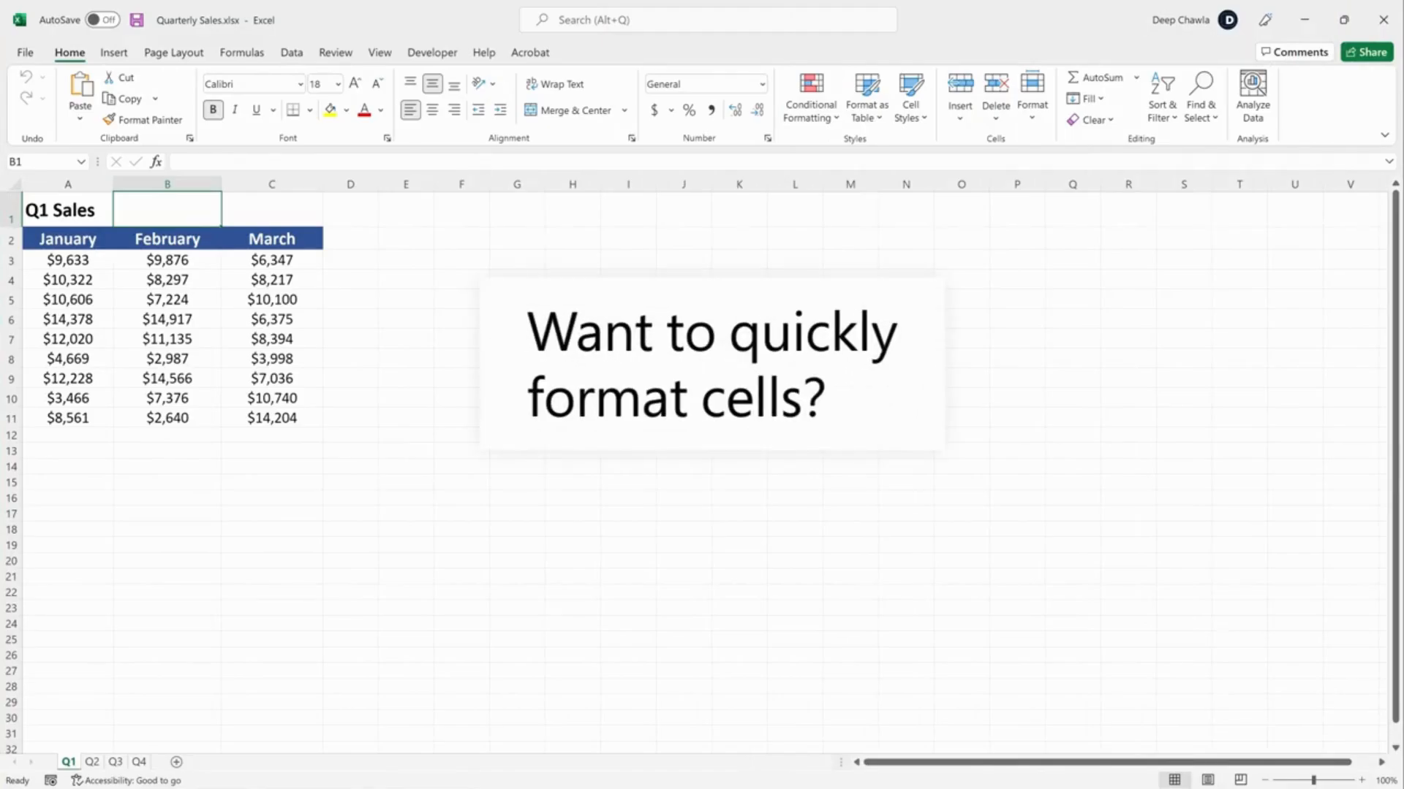
Make the February value in B4 of the Q1 sales sheet bold and change its font to Arial
{"action": "left_click", "coordinate": [197, 277]}
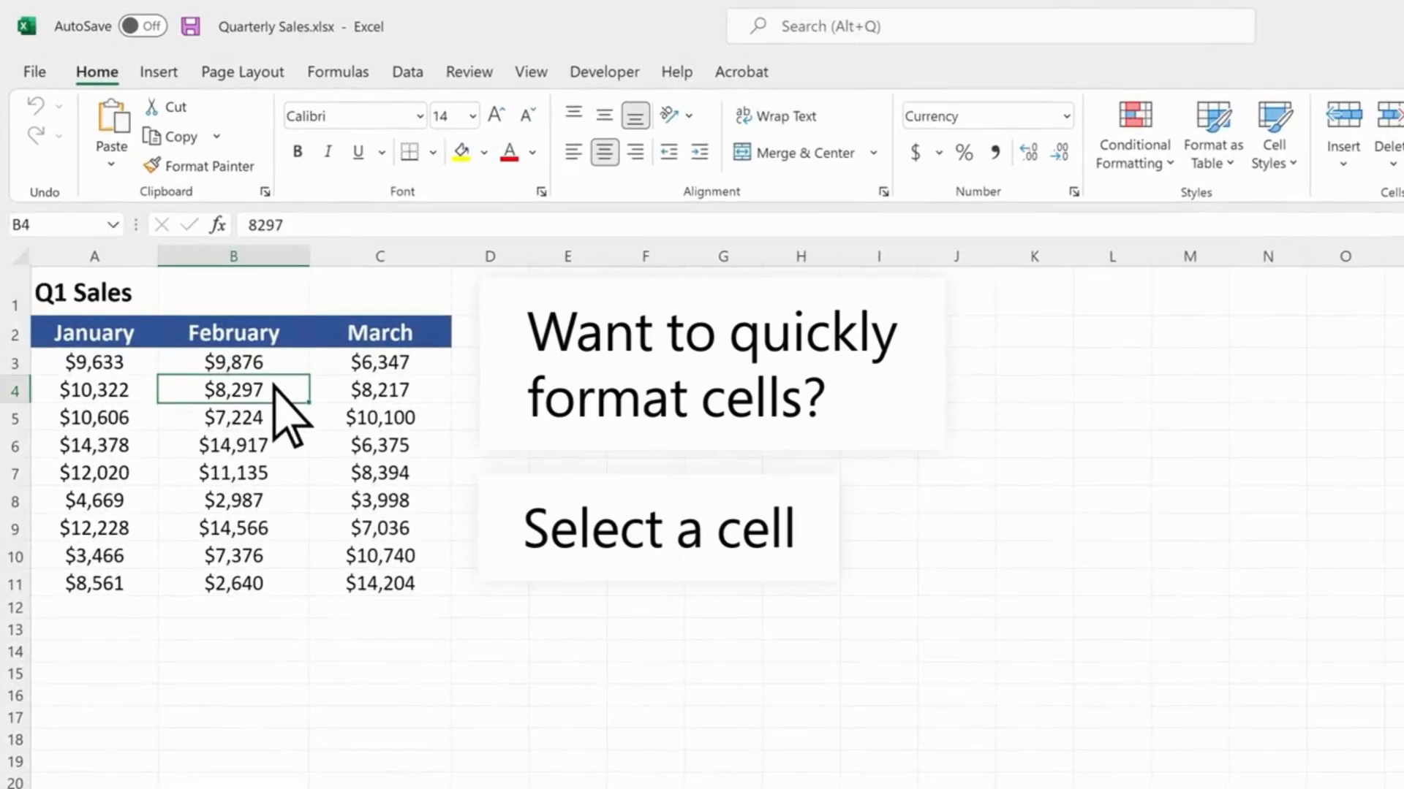
{"action": "left_click", "coordinate": [299, 153]}
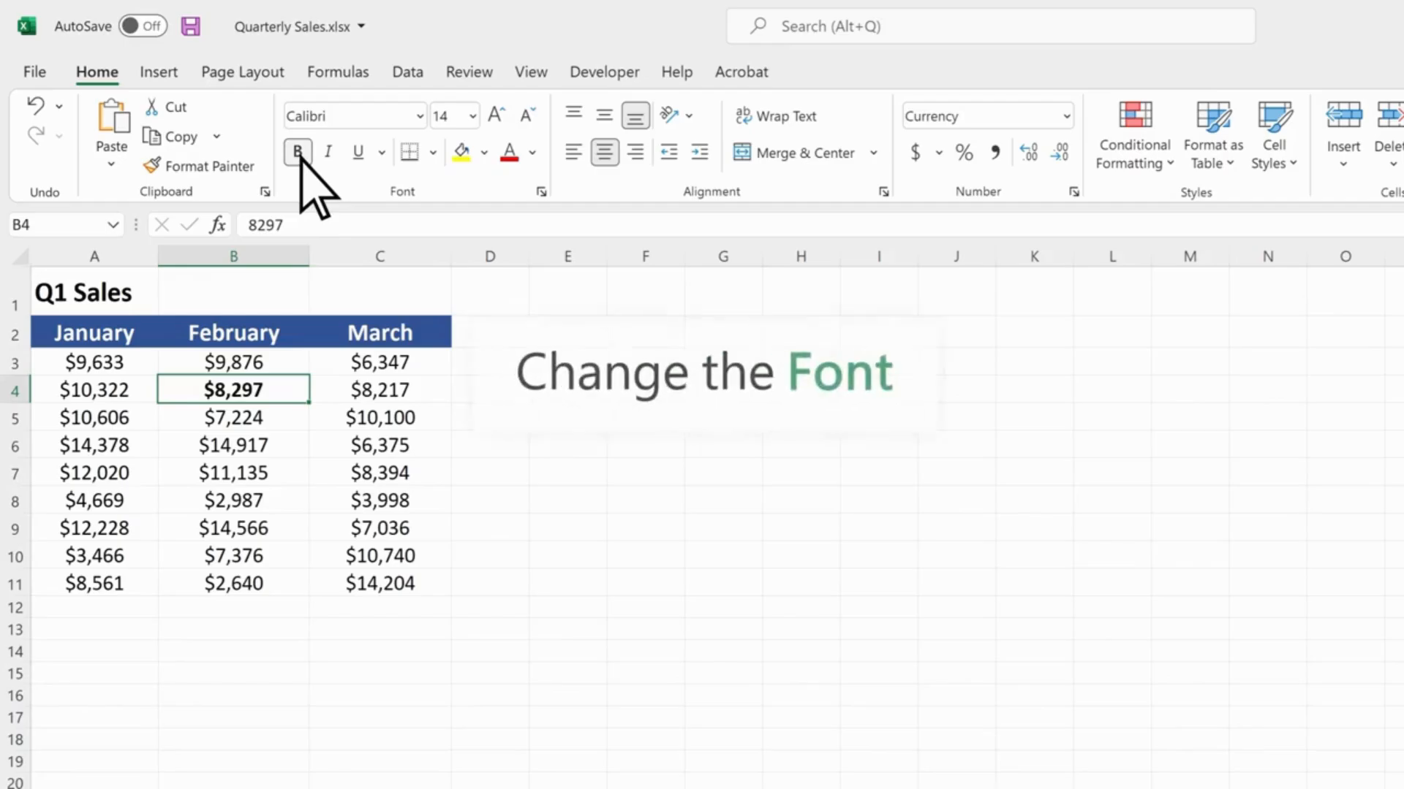
{"action": "left_click", "coordinate": [419, 116]}
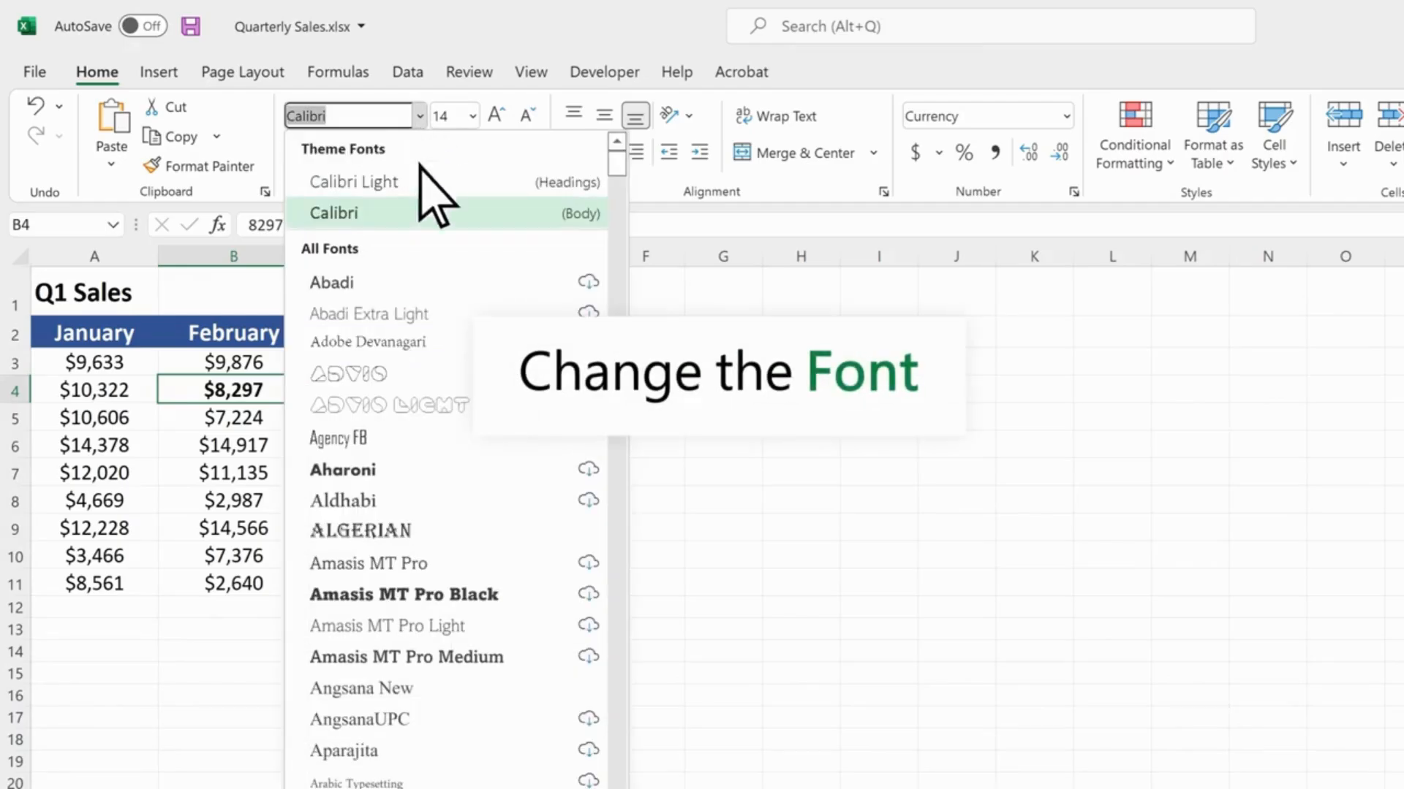
{"action": "left_click", "coordinate": [379, 788]}
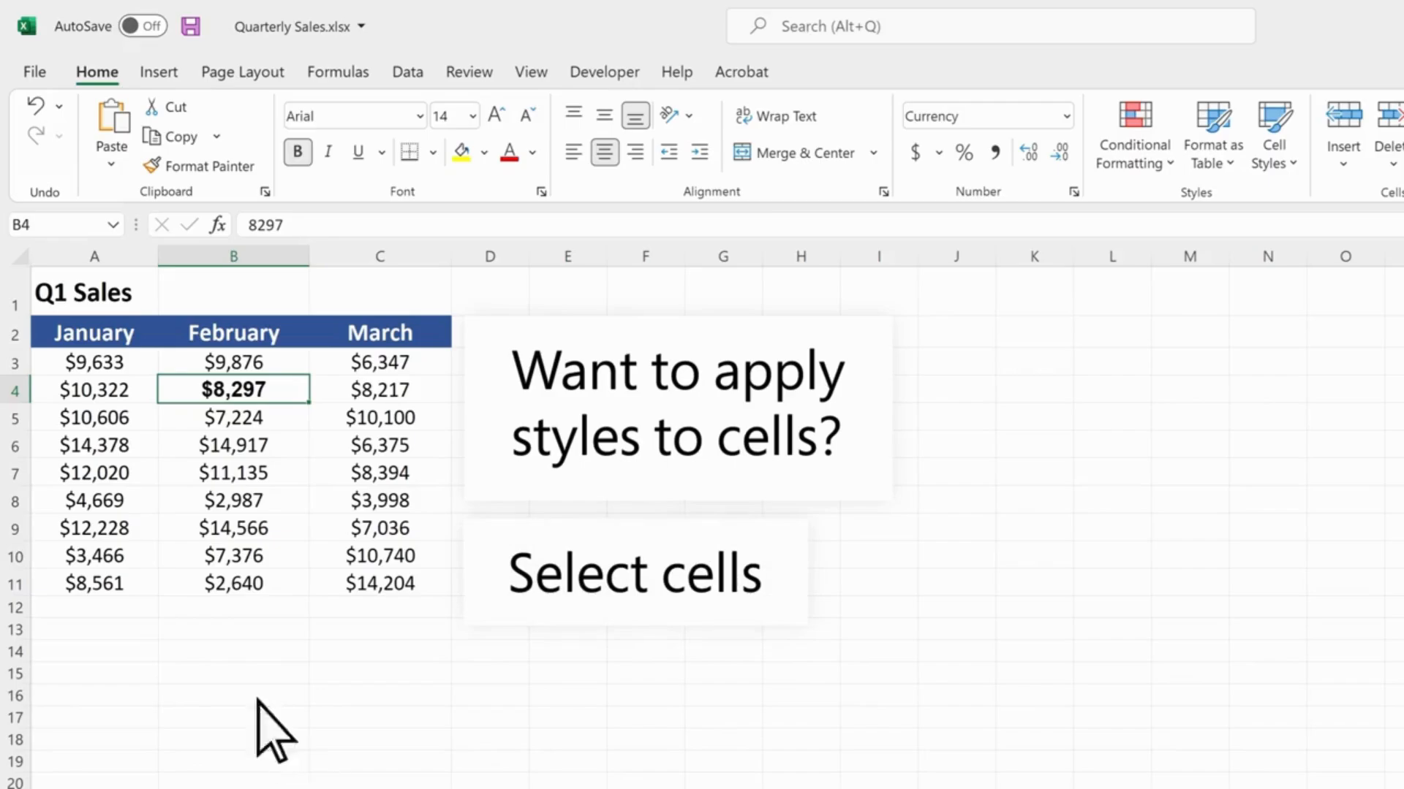
Apply the 20% - Accent1 cell style to the January sales values in A3:A11
{"action": "left_click", "coordinate": [52, 356]}
{"action": "left_click_drag", "start_coordinate": [52, 357], "coordinate": [82, 584]}
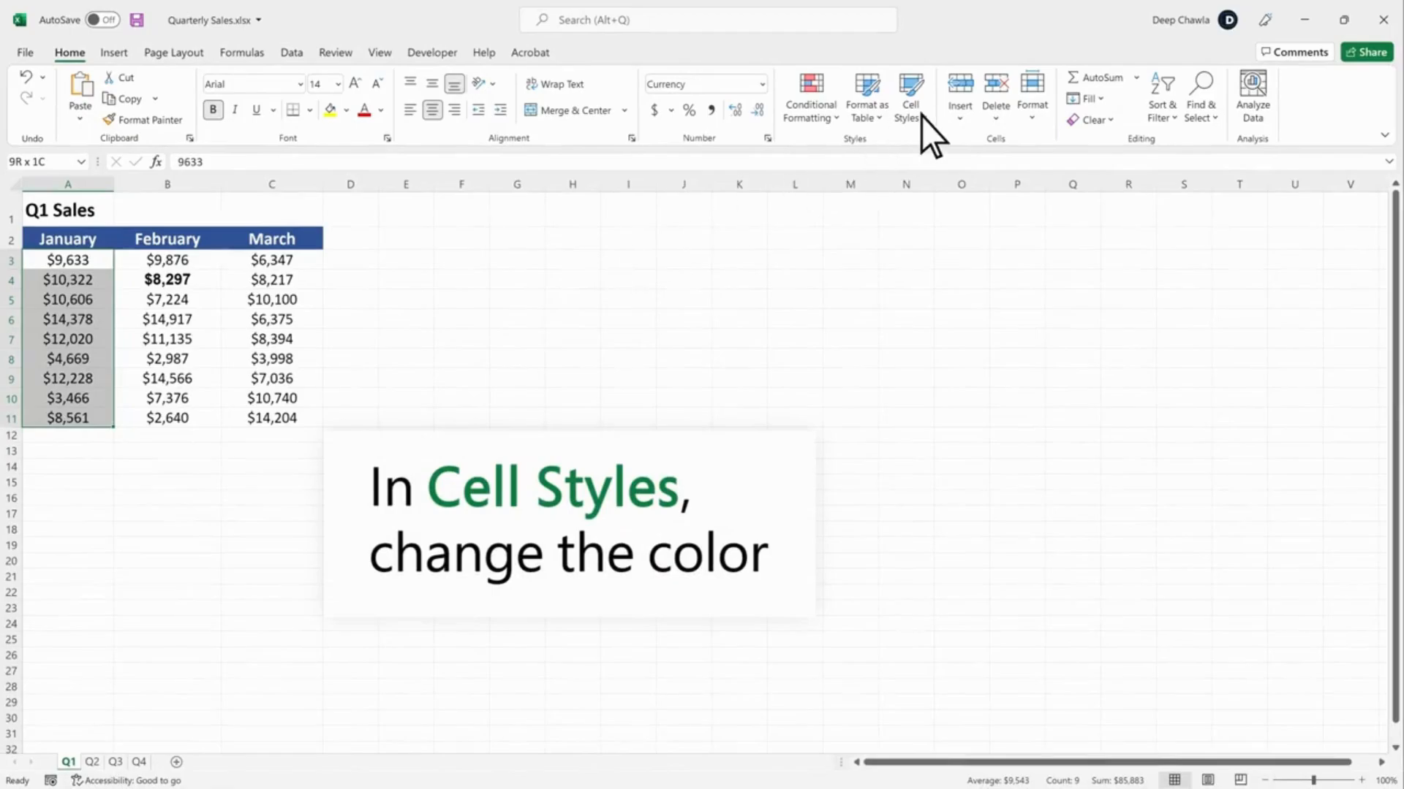
{"action": "left_click", "coordinate": [919, 115]}
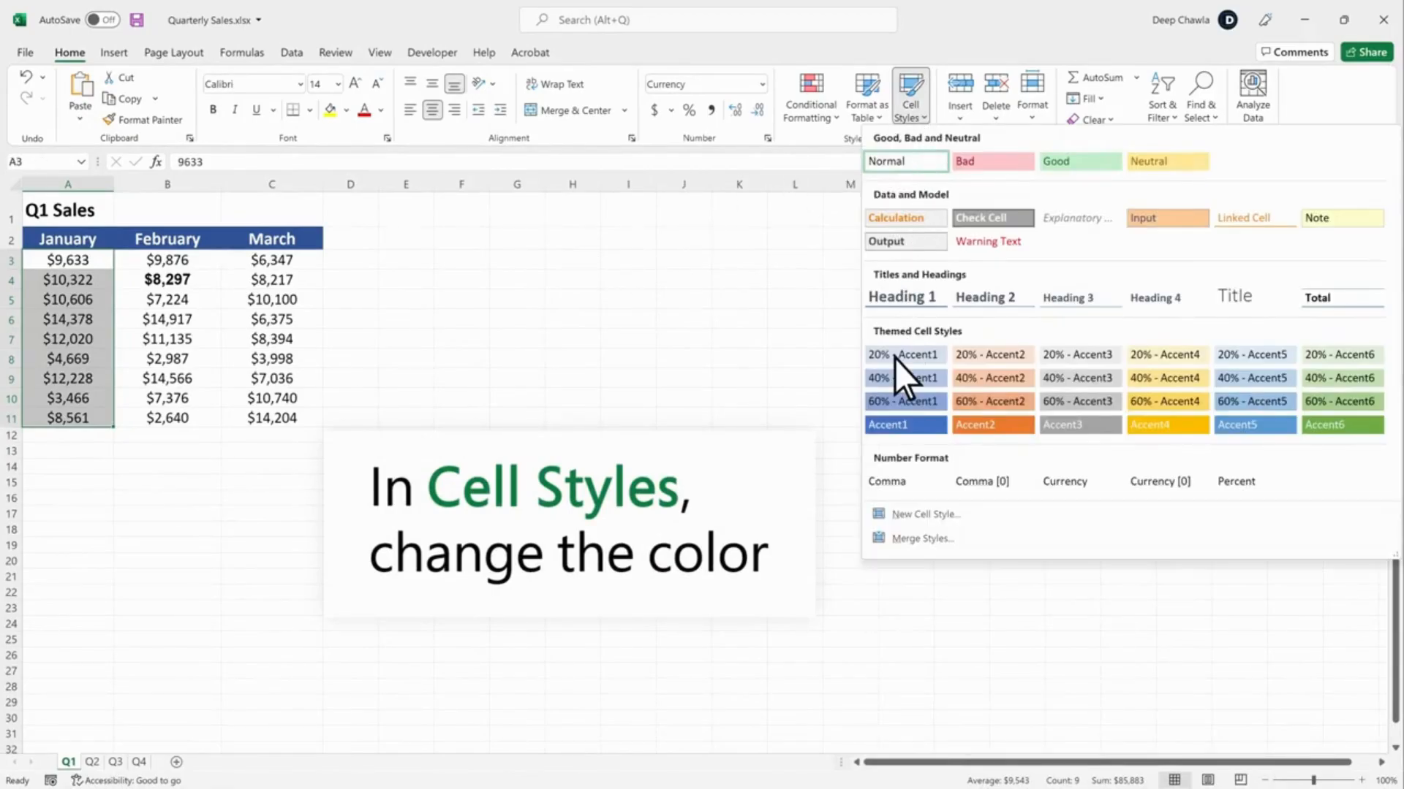
{"action": "left_click", "coordinate": [895, 358]}
Apply the 20% - Accent2 cell style to February values B3:B11 and 20% - Accent6 to March values C3:C11
{"action": "left_click_drag", "start_coordinate": [133, 257], "coordinate": [194, 415]}
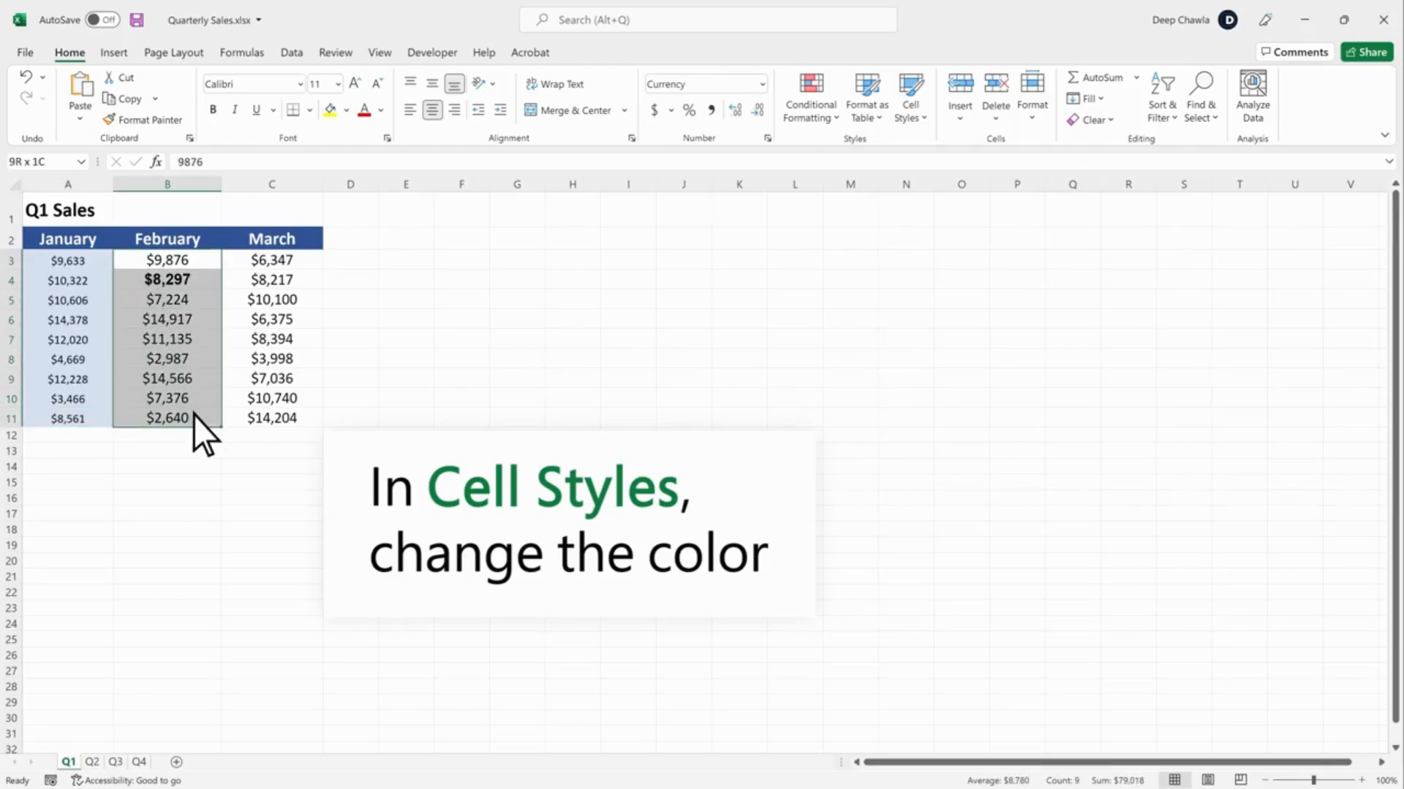
{"action": "left_click", "coordinate": [921, 116]}
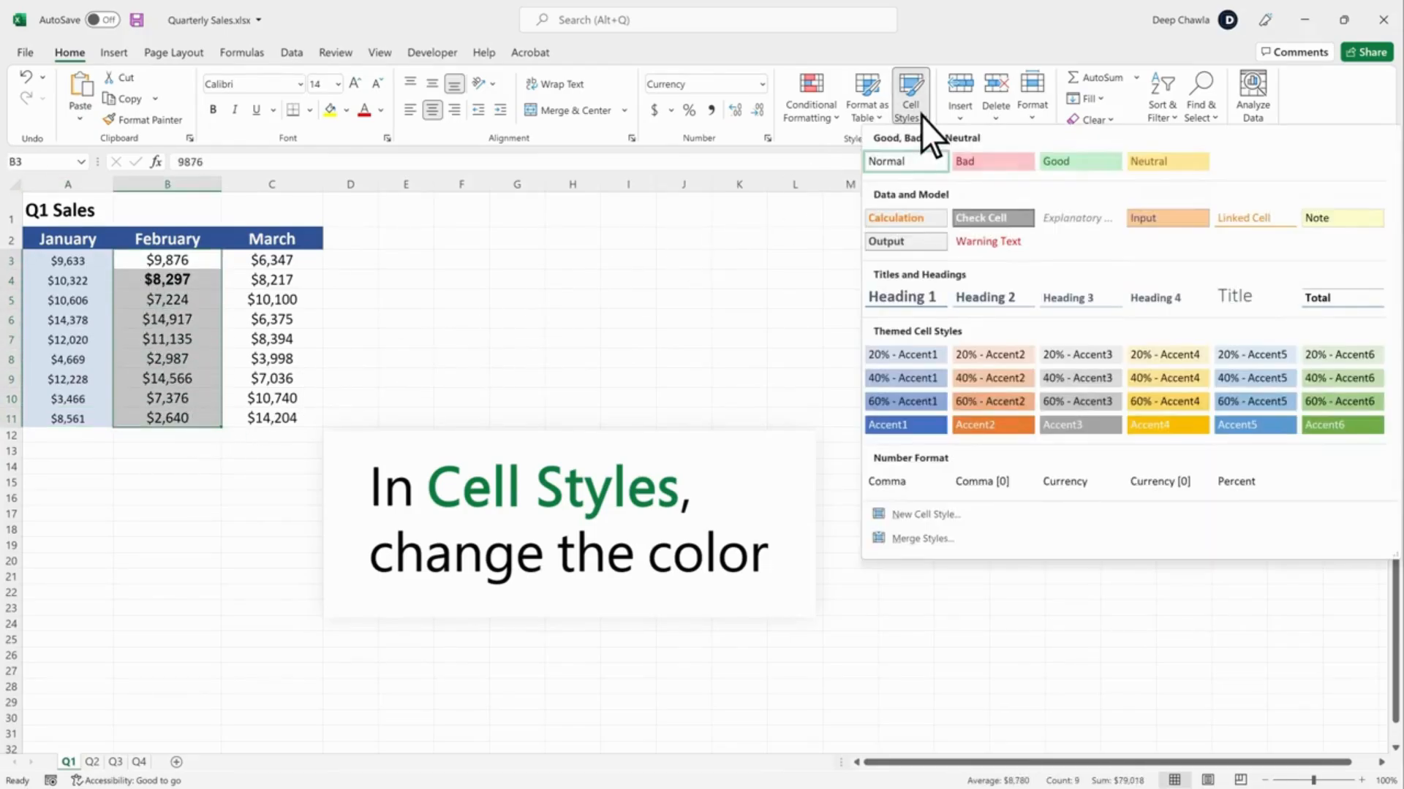
{"action": "left_click", "coordinate": [985, 355]}
{"action": "left_click_drag", "start_coordinate": [235, 257], "coordinate": [300, 416]}
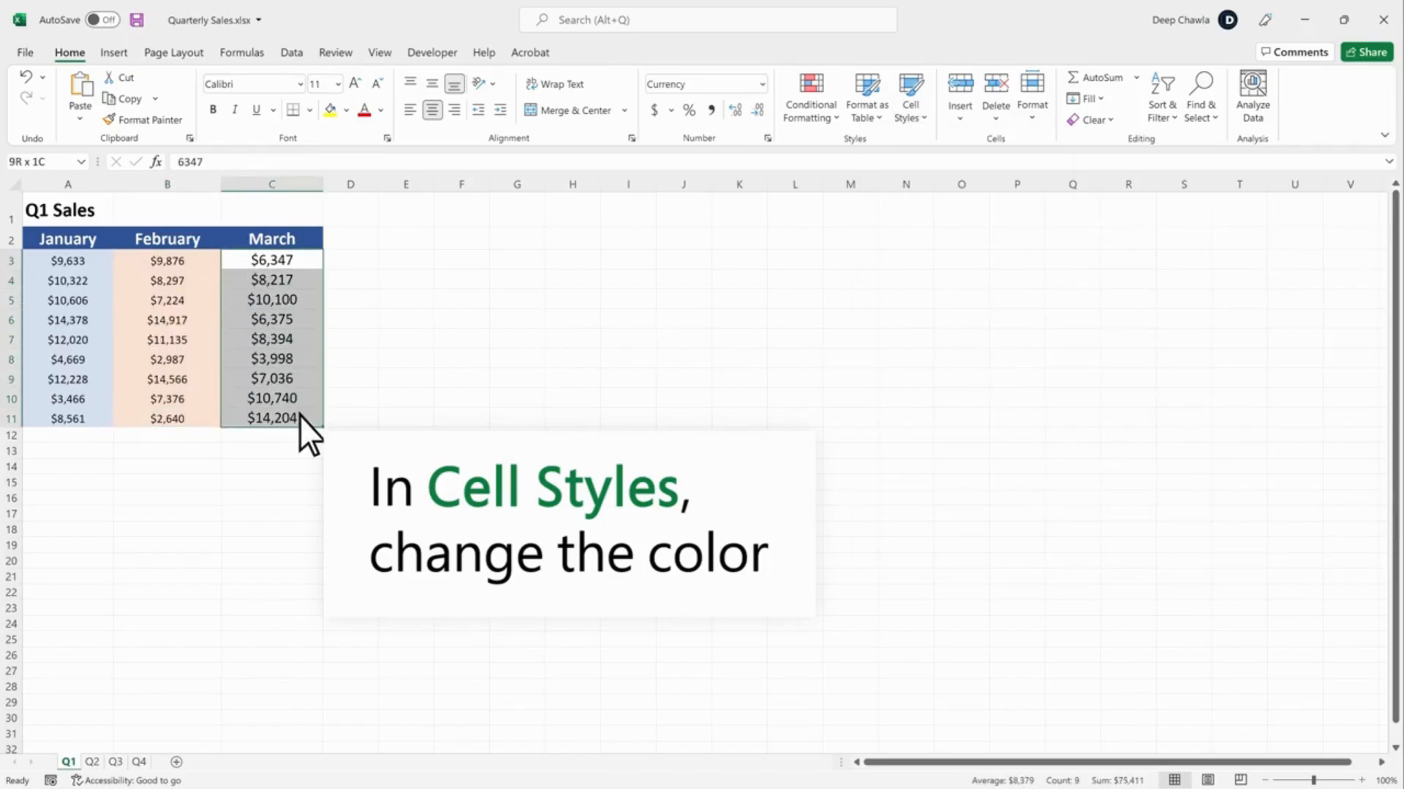
{"action": "left_click", "coordinate": [924, 116]}
{"action": "left_click", "coordinate": [1331, 354]}
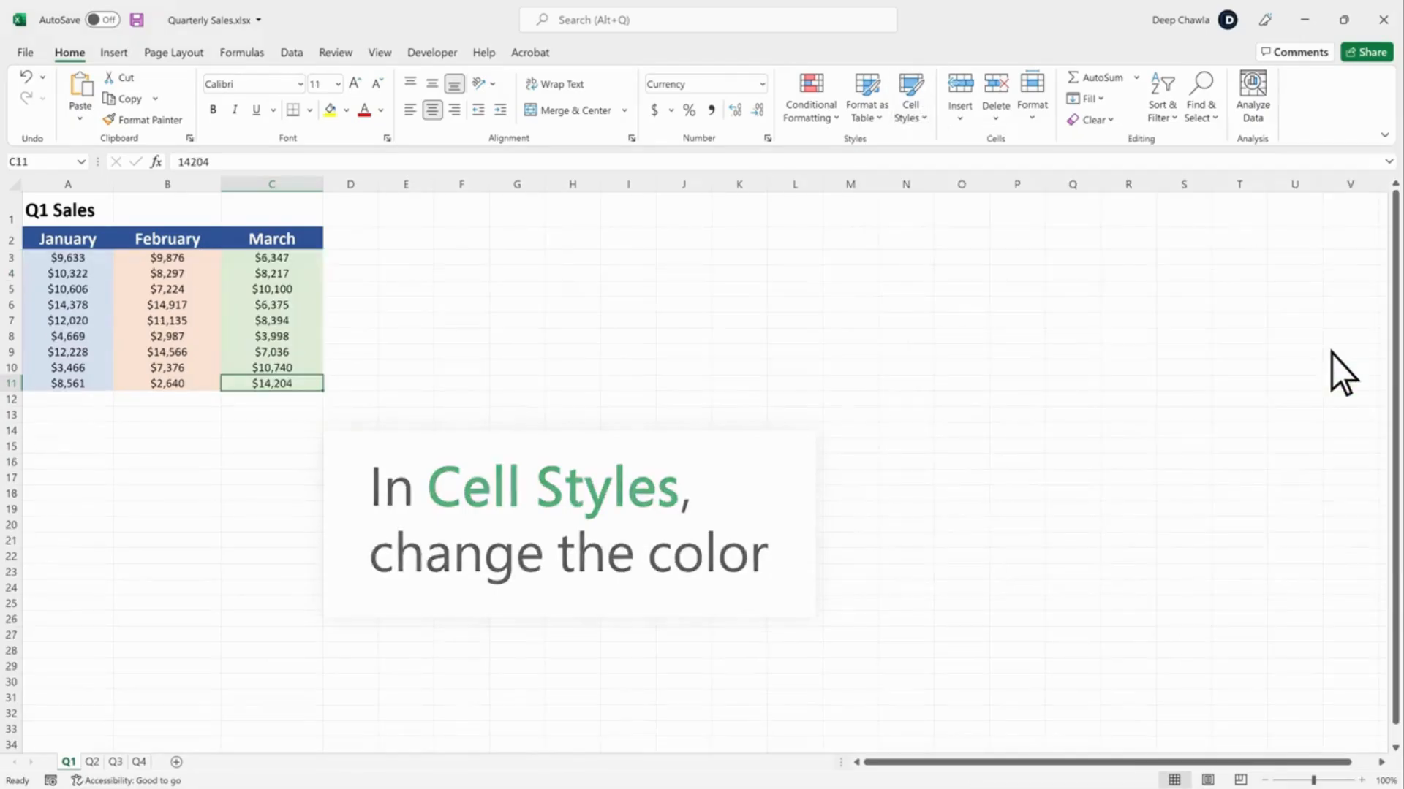
Apply the Title cell style to the Q1 Sales heading in A1
{"action": "left_click", "coordinate": [64, 216]}
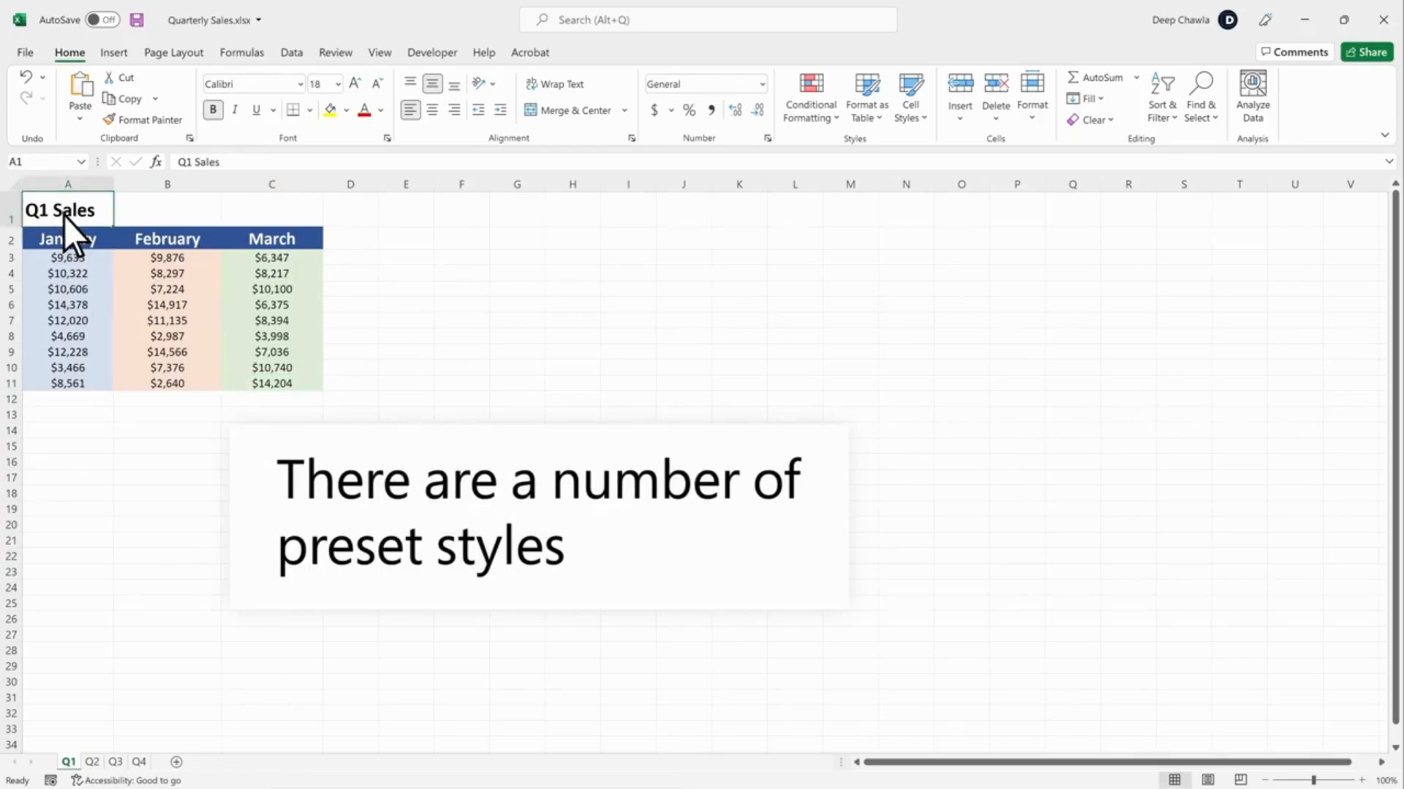
{"action": "left_click", "coordinate": [924, 117]}
{"action": "left_click", "coordinate": [1238, 307]}
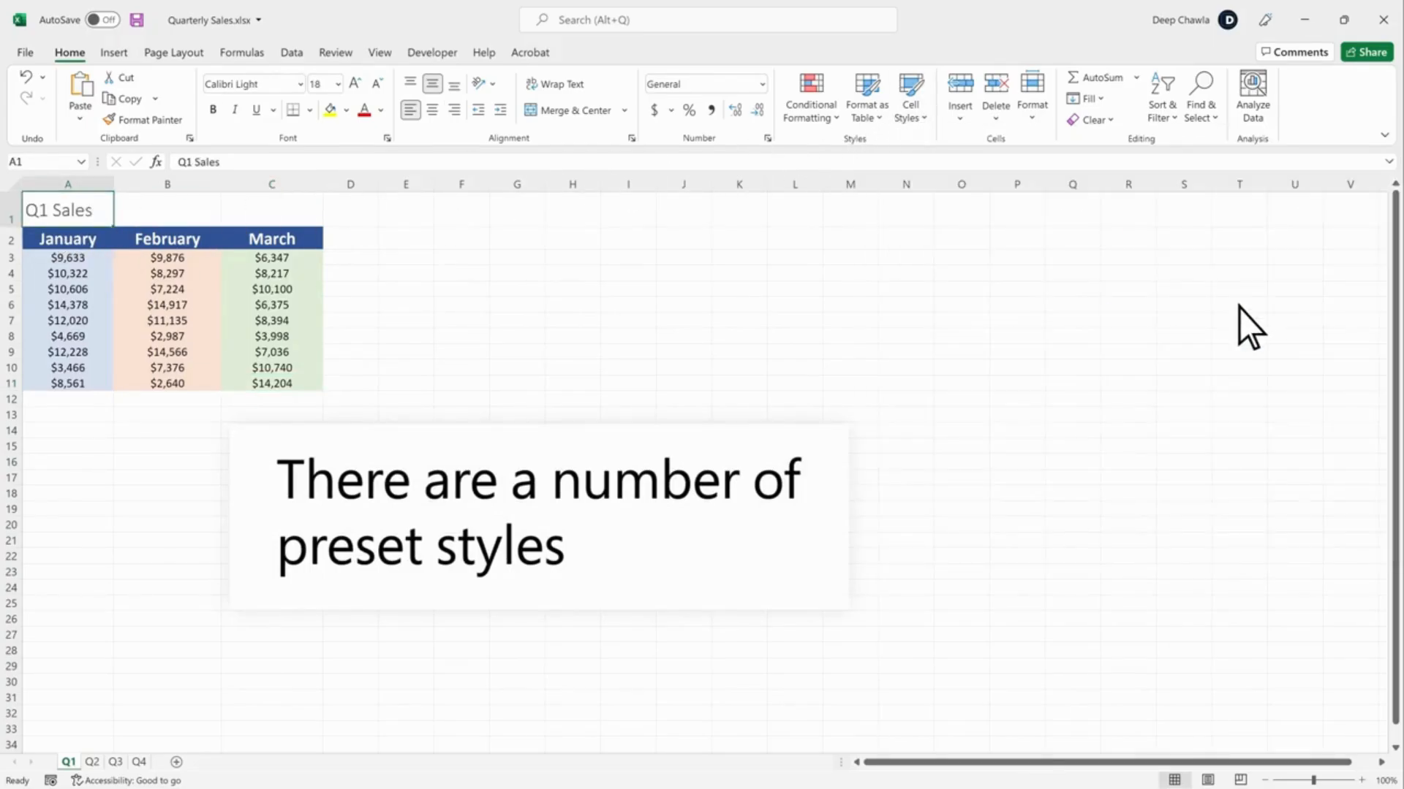
Modify the Title cell style to include a light gold background fill
{"action": "left_click", "coordinate": [923, 116]}
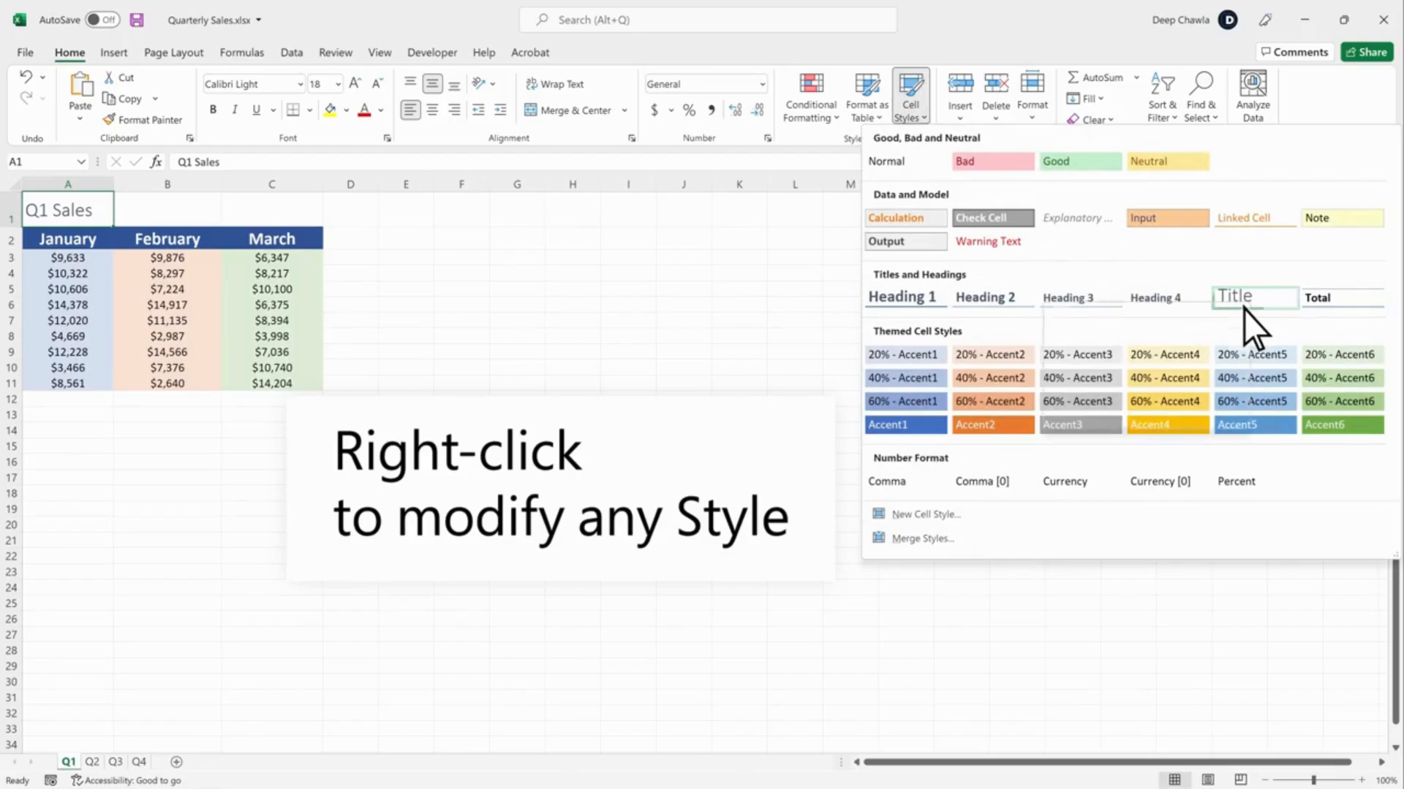
{"action": "right_click", "coordinate": [1243, 309]}
{"action": "left_click", "coordinate": [1117, 342]}
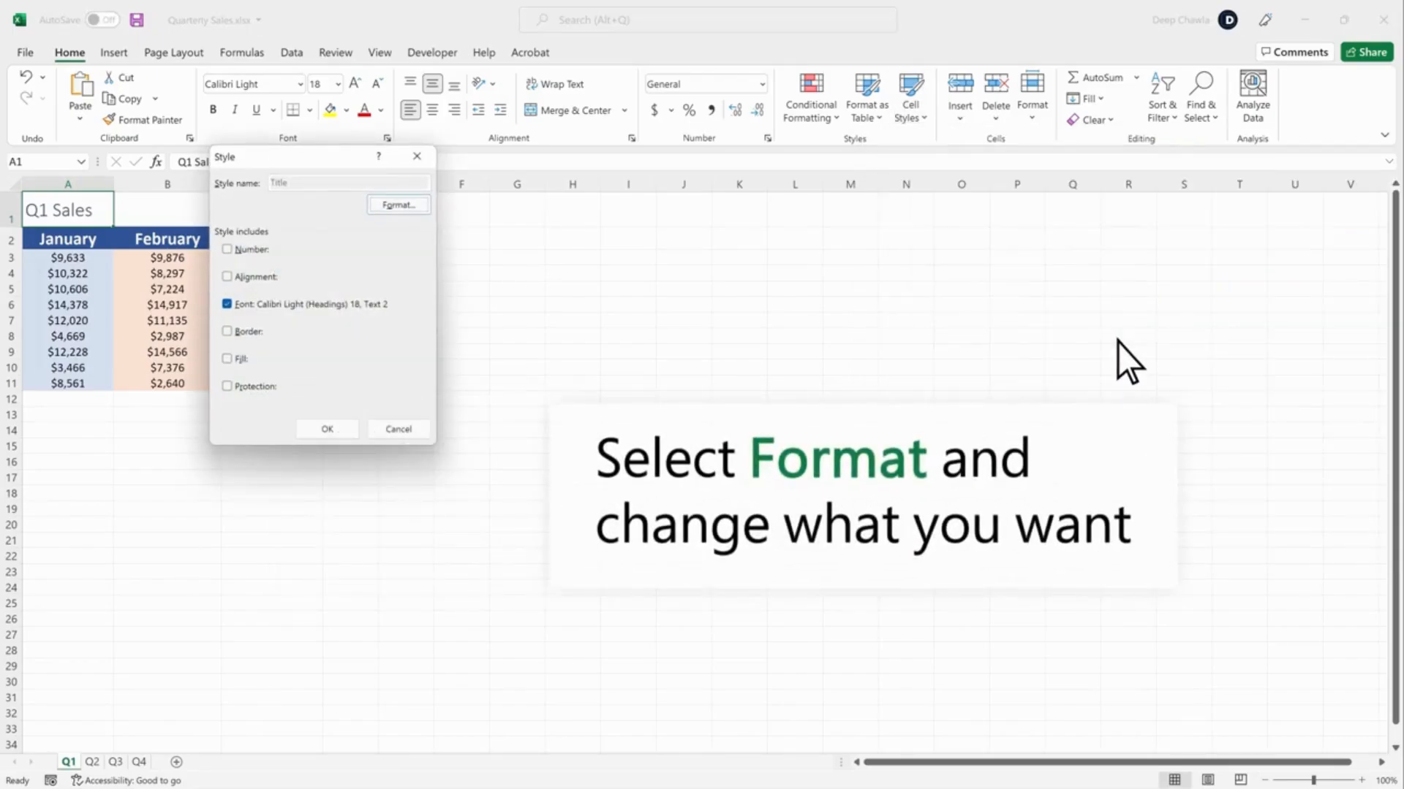
{"action": "left_click", "coordinate": [419, 204]}
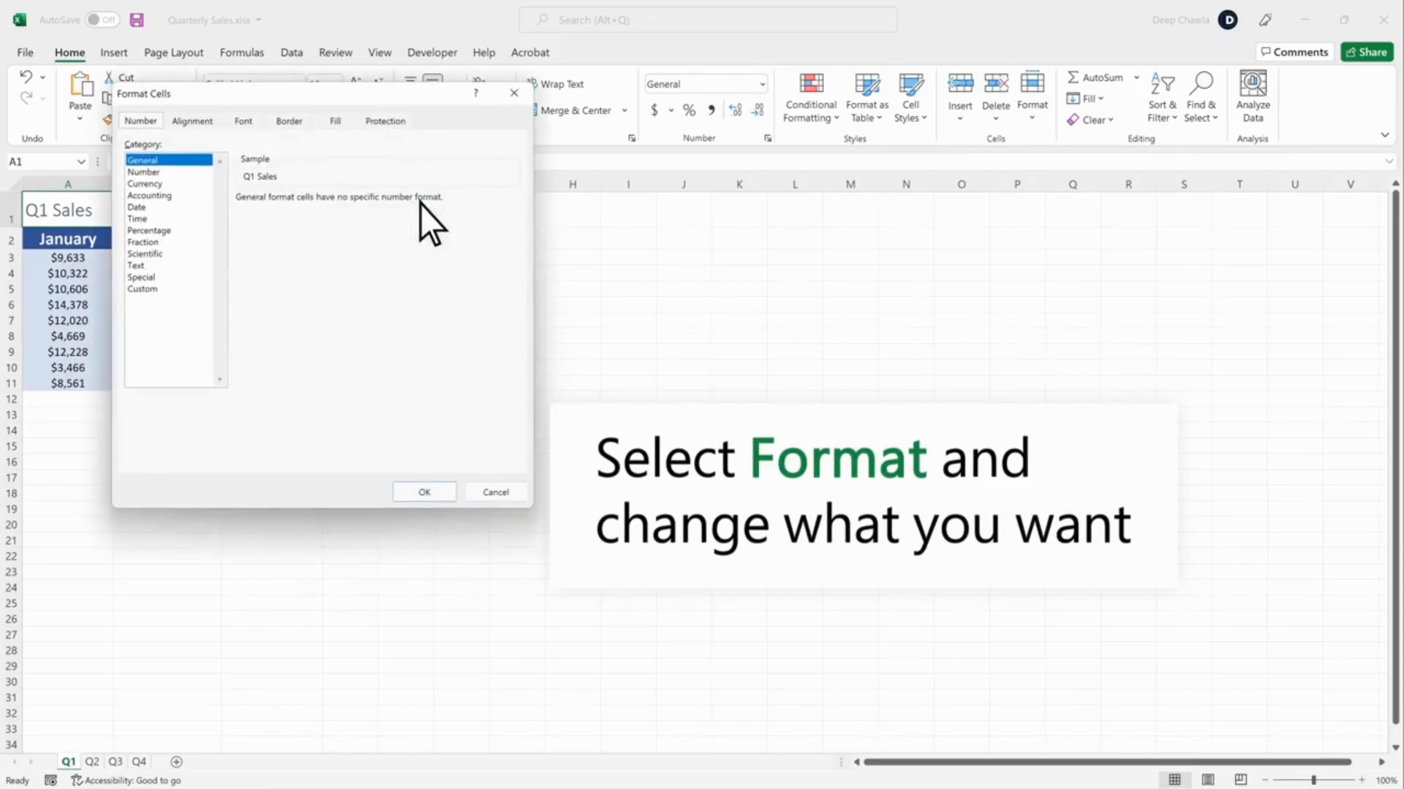
{"action": "left_click", "coordinate": [336, 122]}
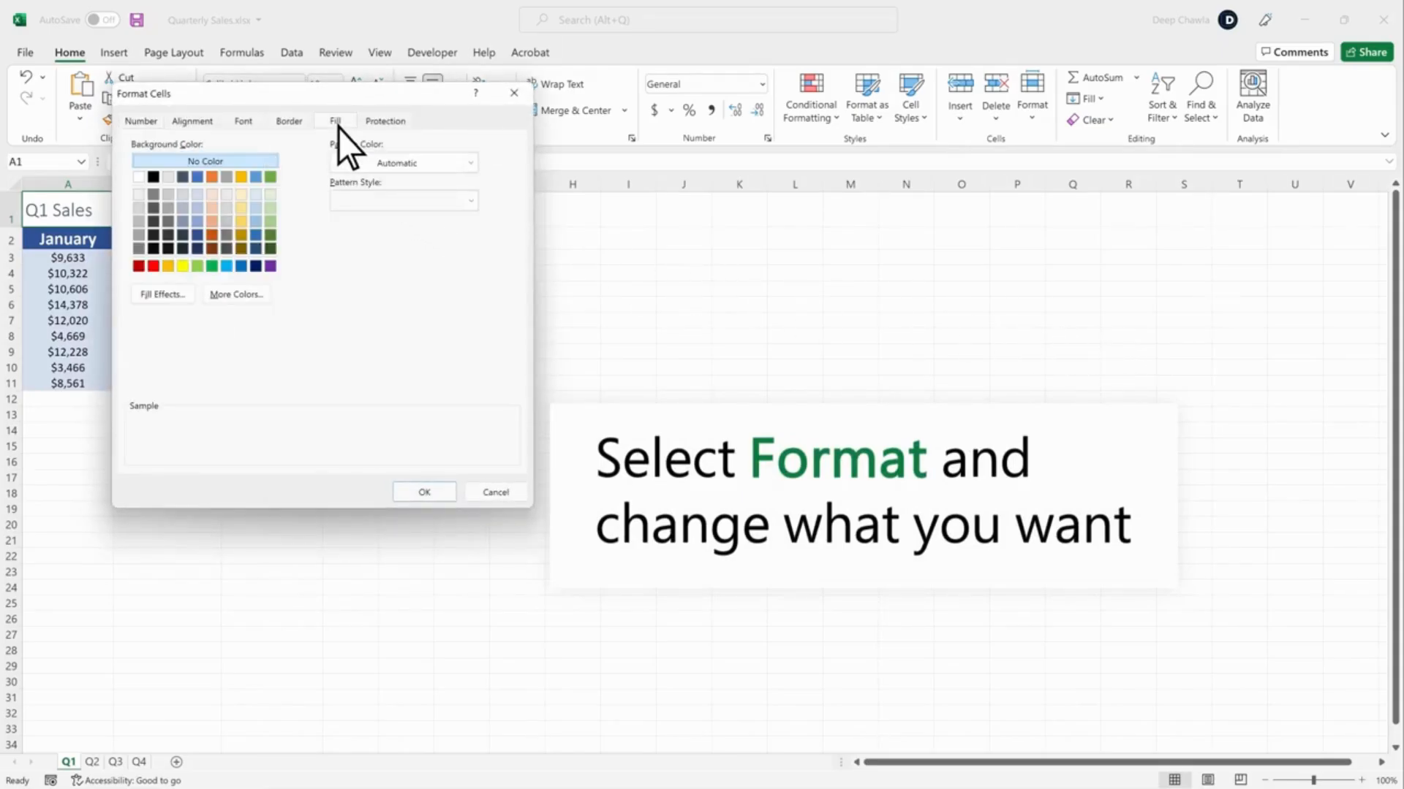
{"action": "left_click", "coordinate": [239, 194]}
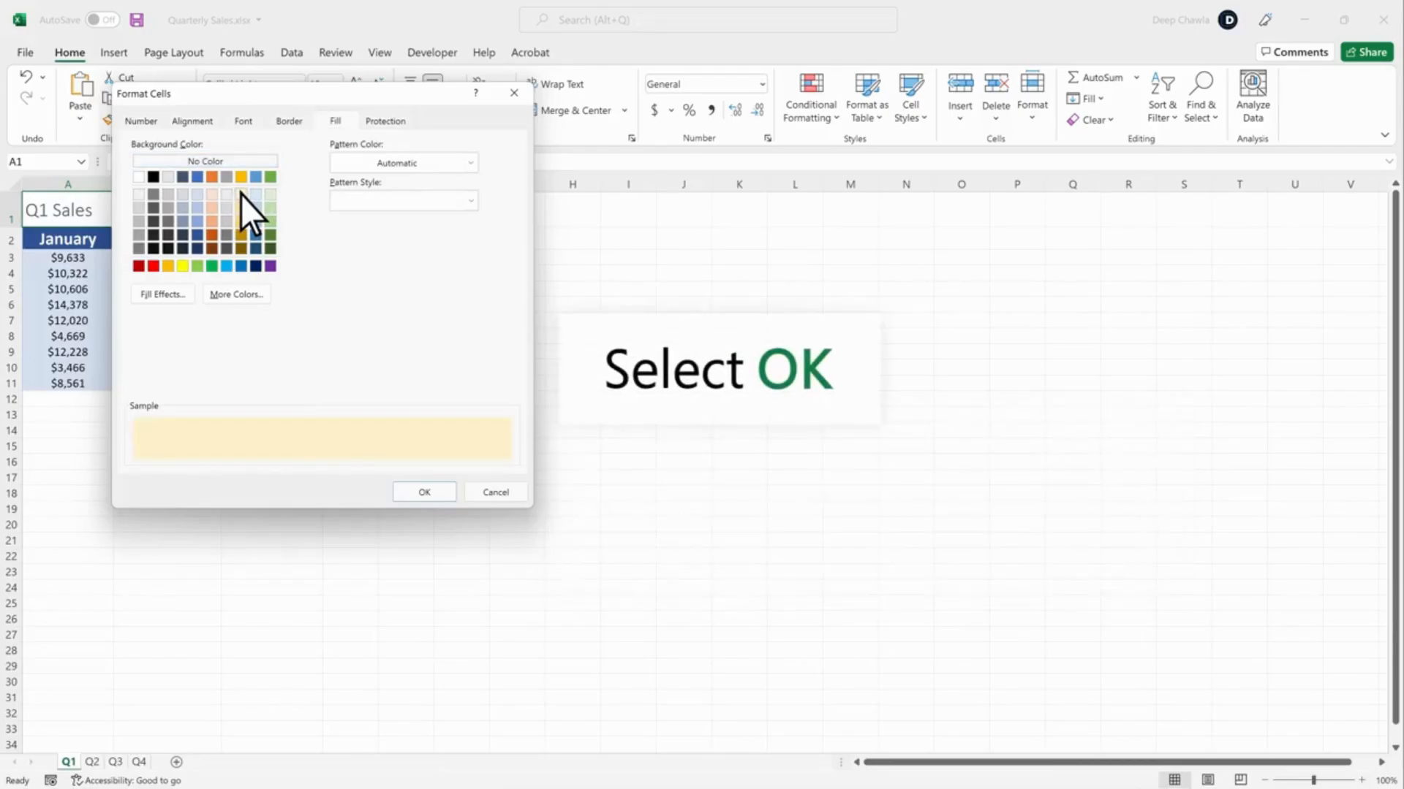
{"action": "left_click", "coordinate": [438, 492]}
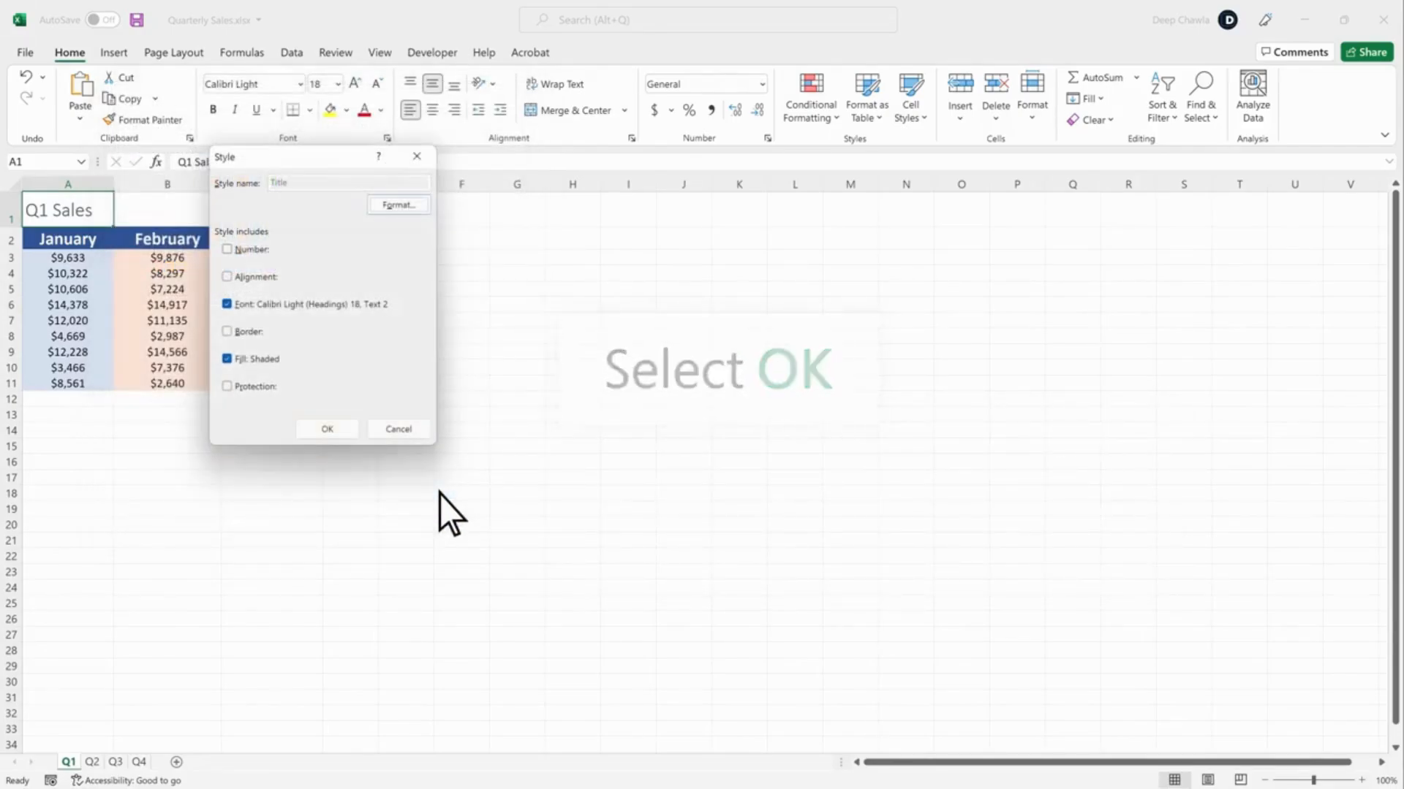
{"action": "left_click", "coordinate": [340, 432]}
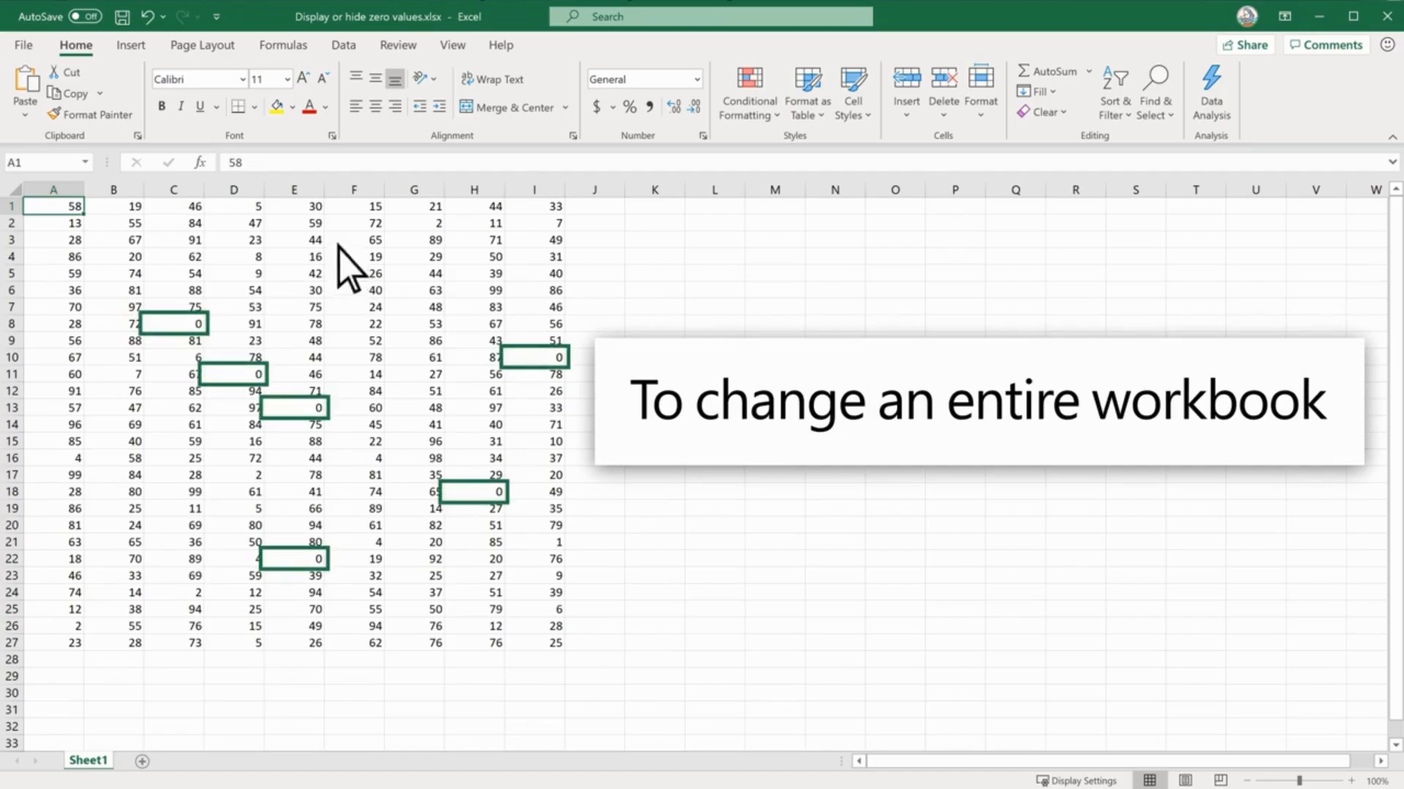
Turn off the advanced display option for Sheet1 that shows a zero in cells that have zero value
{"action": "left_click", "coordinate": [41, 48]}
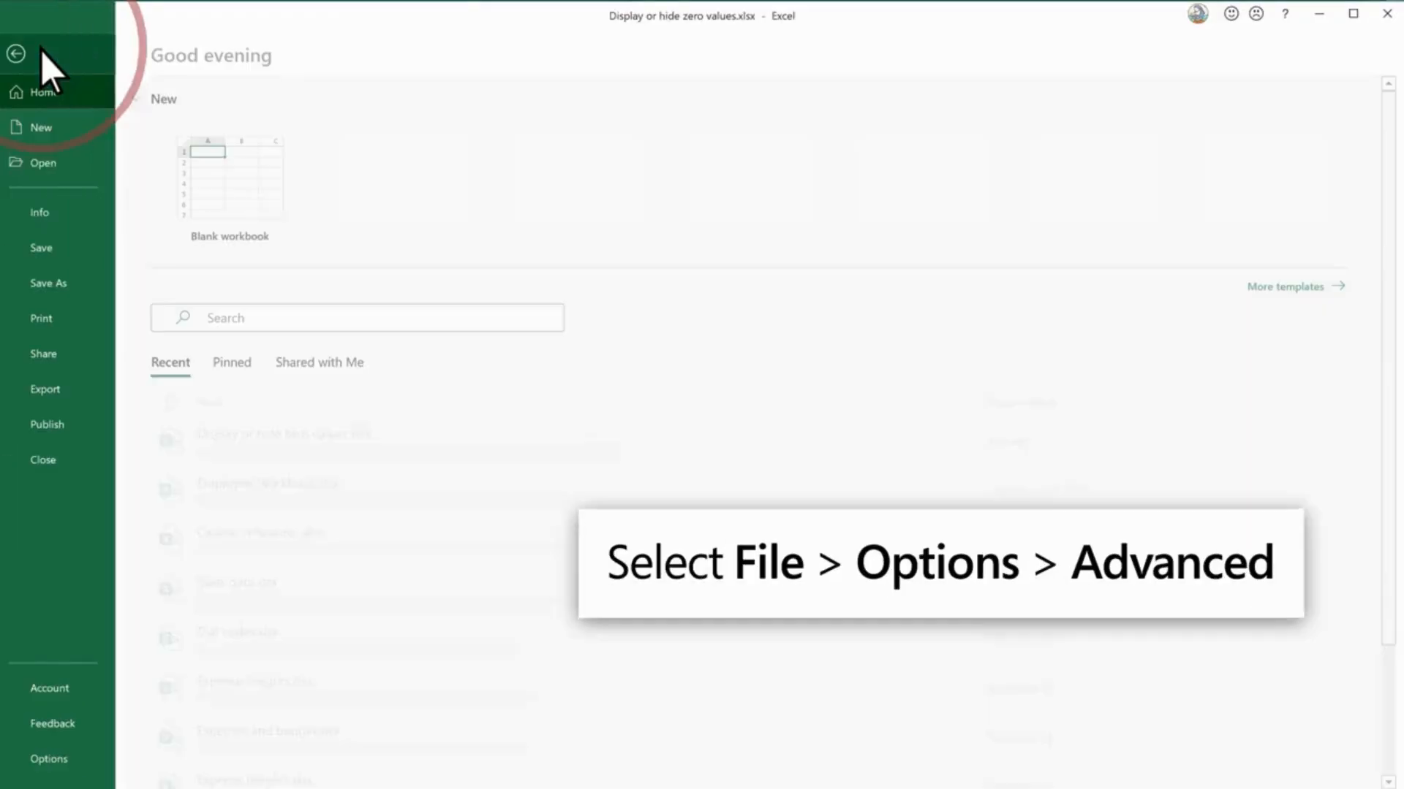
{"action": "left_click", "coordinate": [92, 760]}
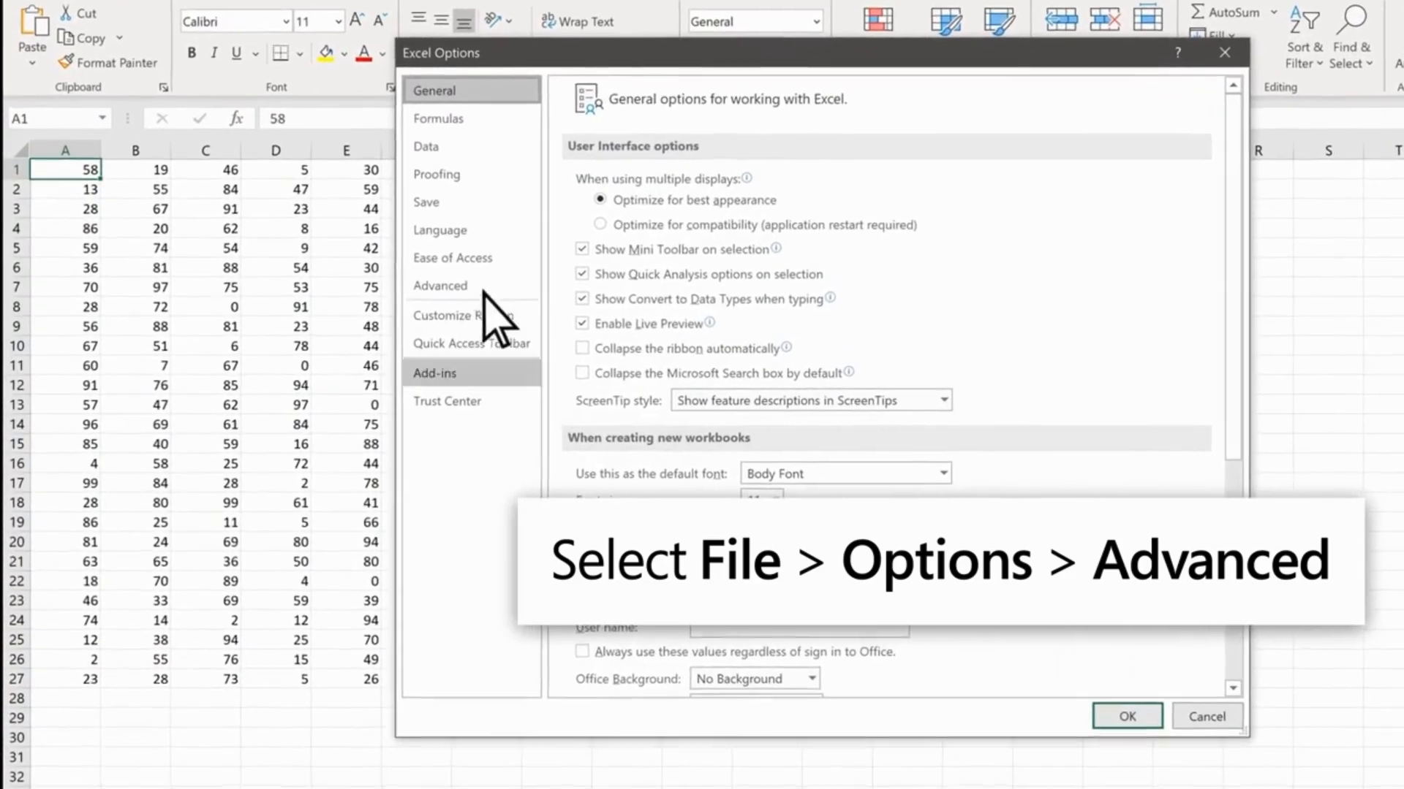
{"action": "left_click", "coordinate": [482, 287]}
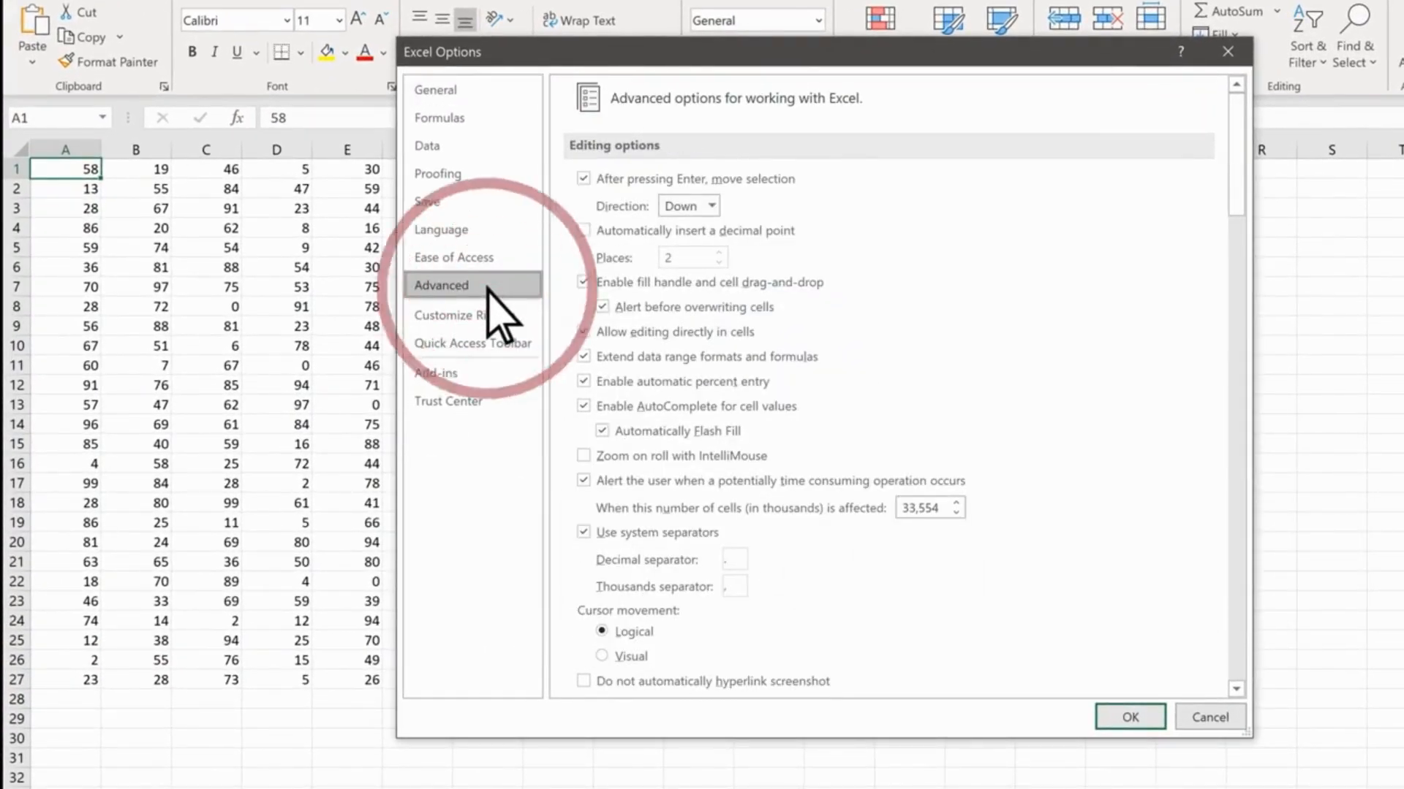
{"action": "scroll", "coordinate": [1238, 192], "scroll_direction": "down", "scroll_amount": 2}
{"action": "left_click_drag", "start_coordinate": [1238, 191], "coordinate": [1241, 504]}
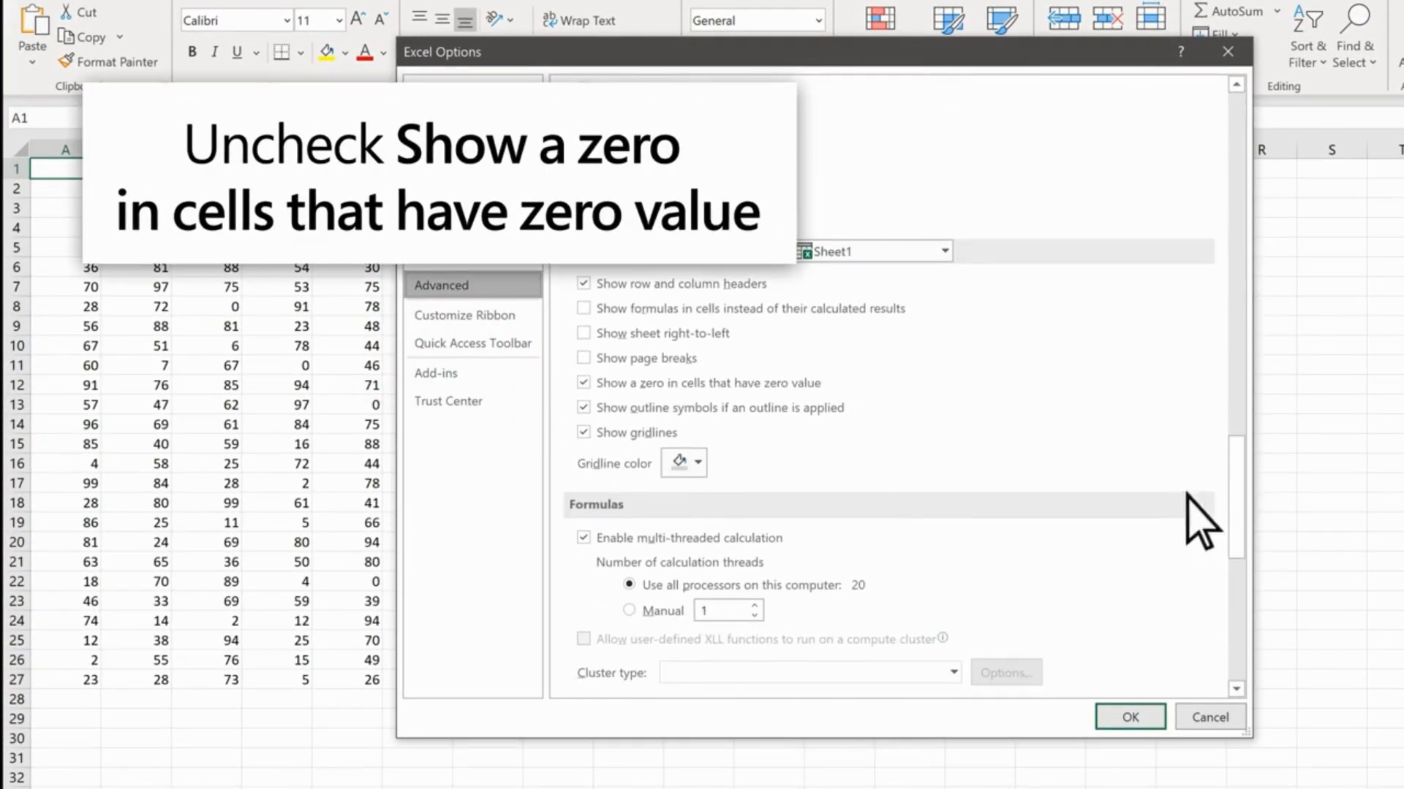
{"action": "left_click", "coordinate": [583, 383]}
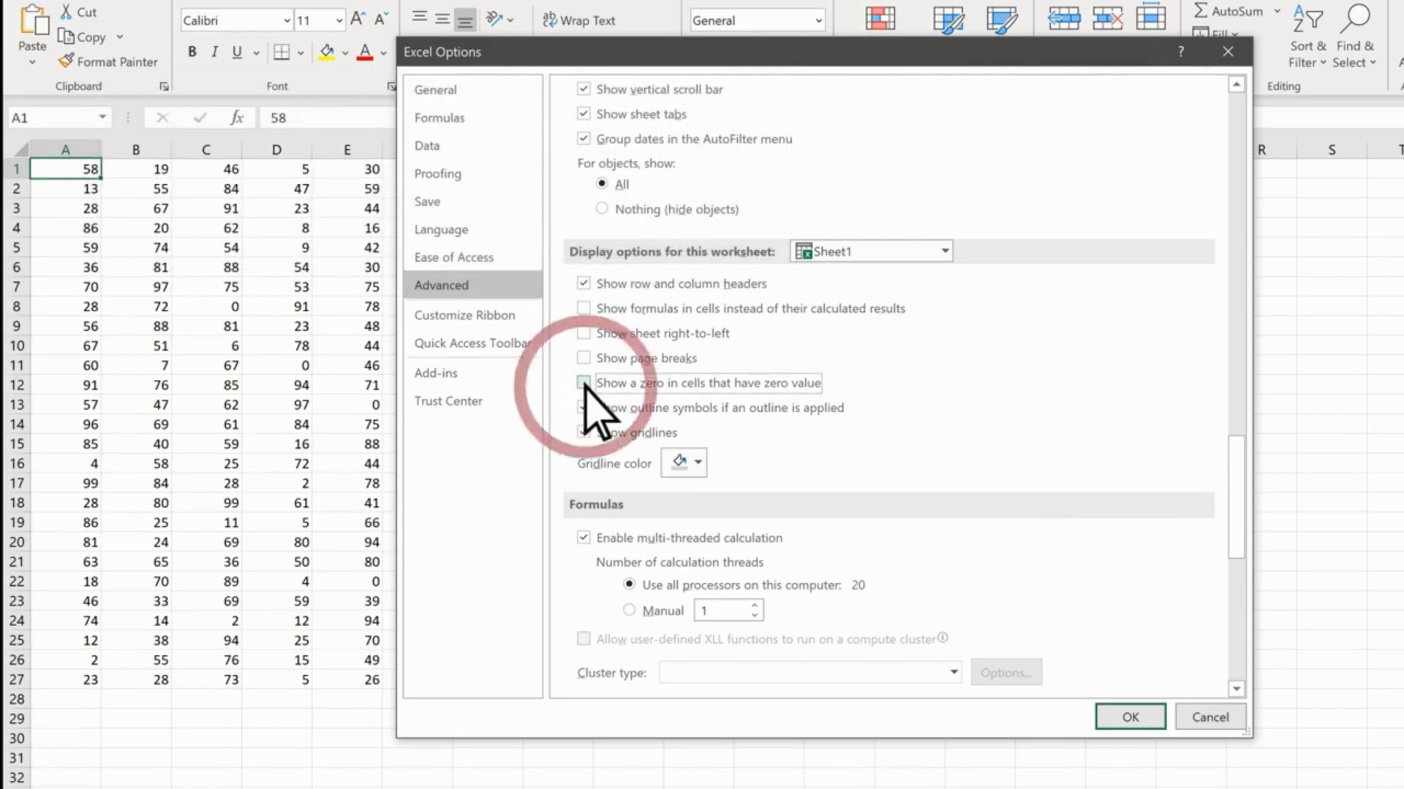
{"action": "left_click", "coordinate": [1132, 718]}
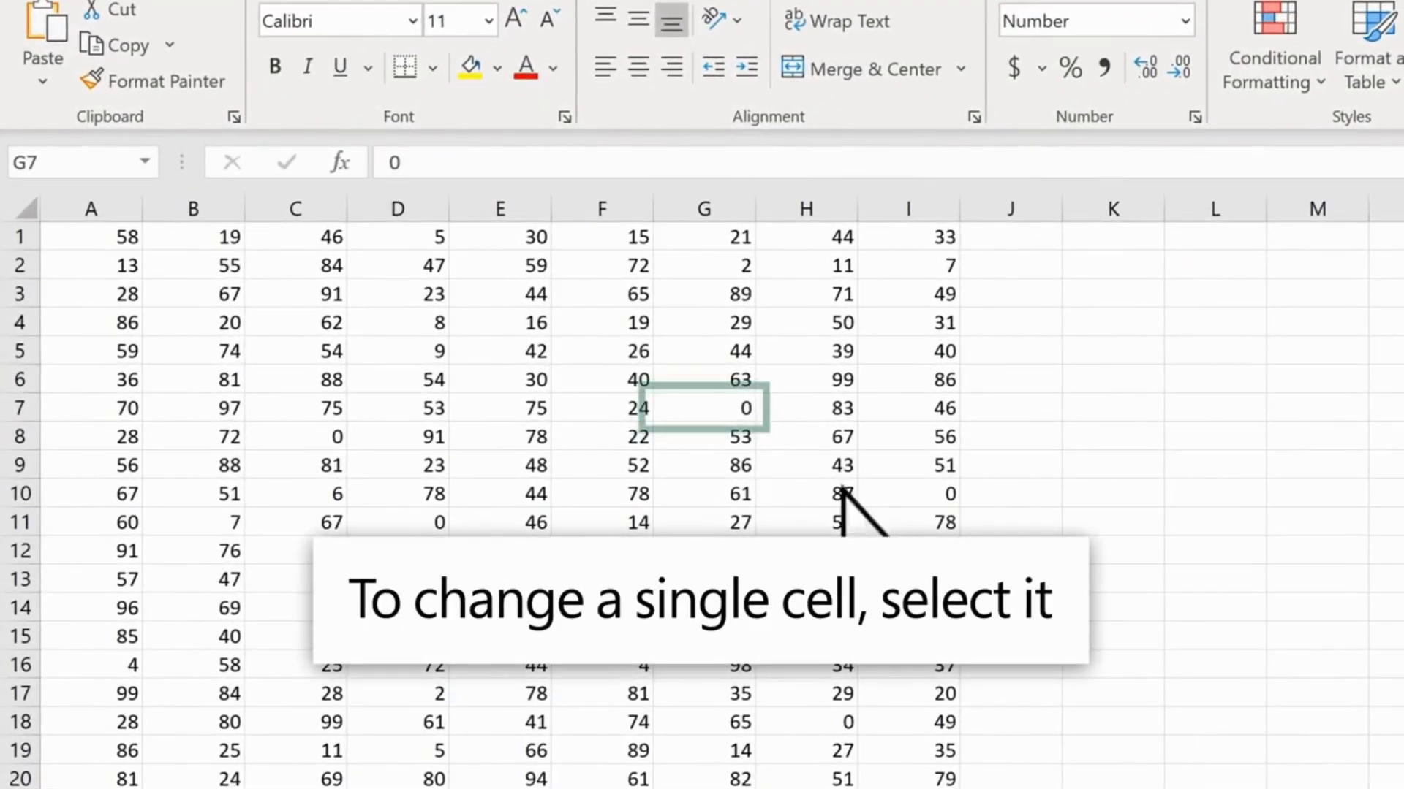
Hide the zero in G7 by applying the custom number format 0;-0;;@
{"action": "left_click", "coordinate": [724, 411]}
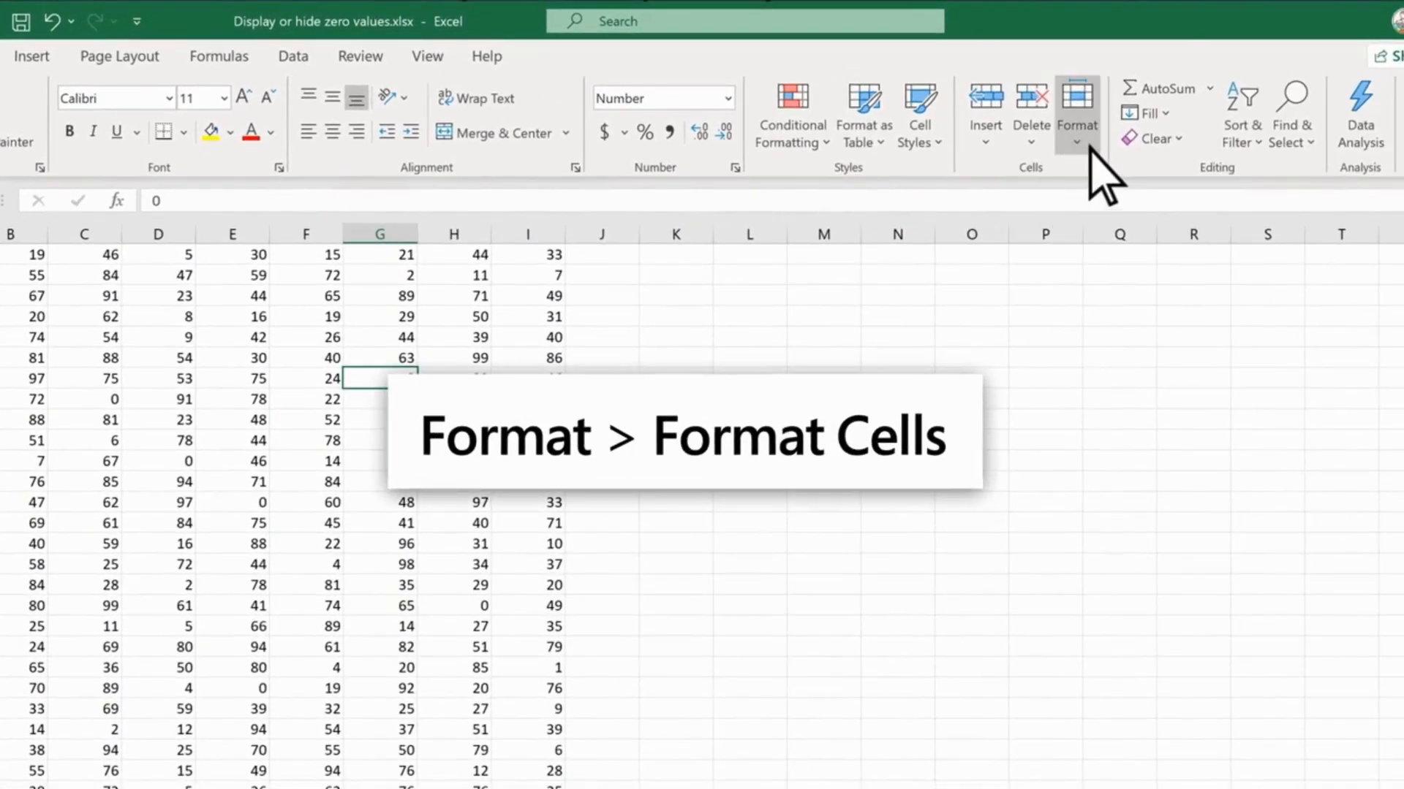
{"action": "left_click", "coordinate": [1082, 135]}
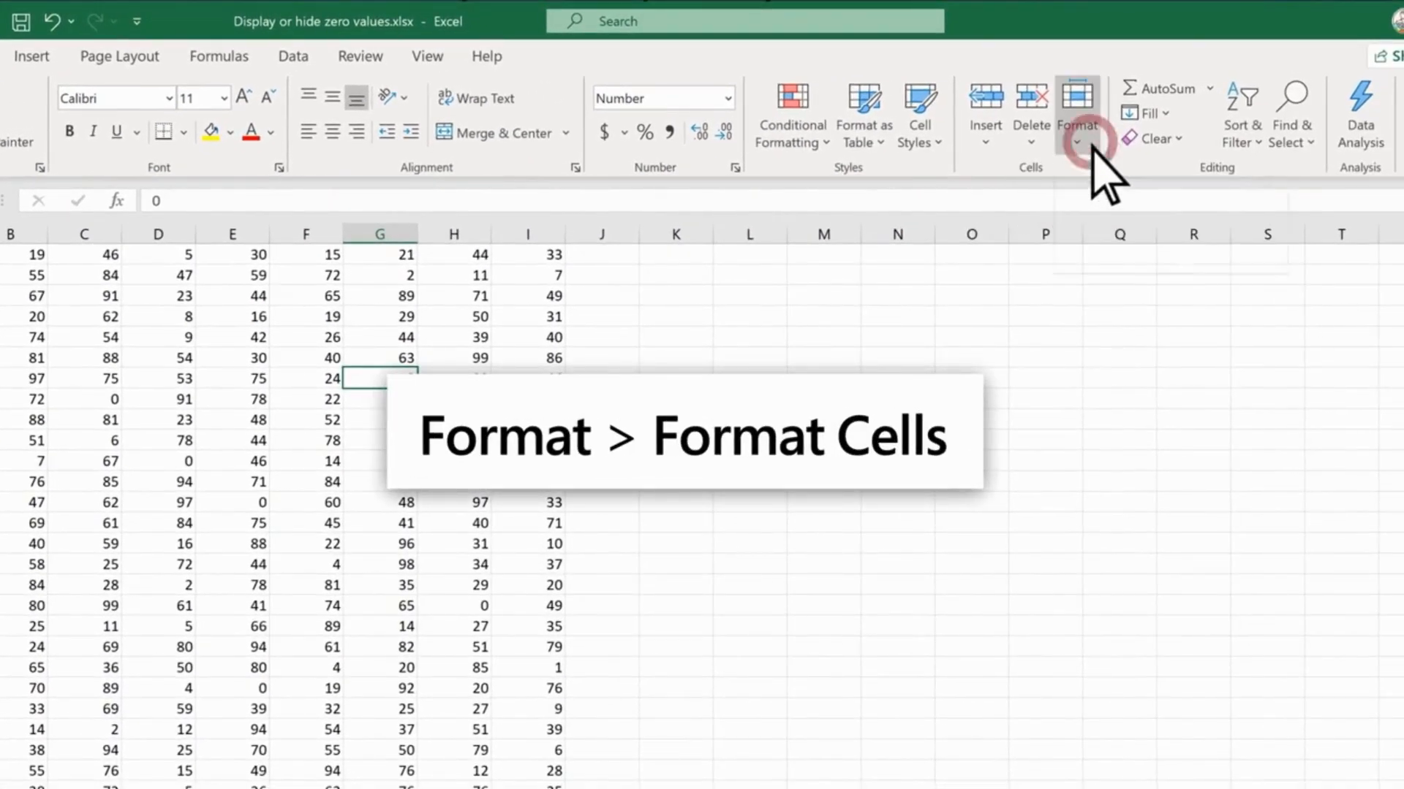
{"action": "left_click", "coordinate": [1137, 663]}
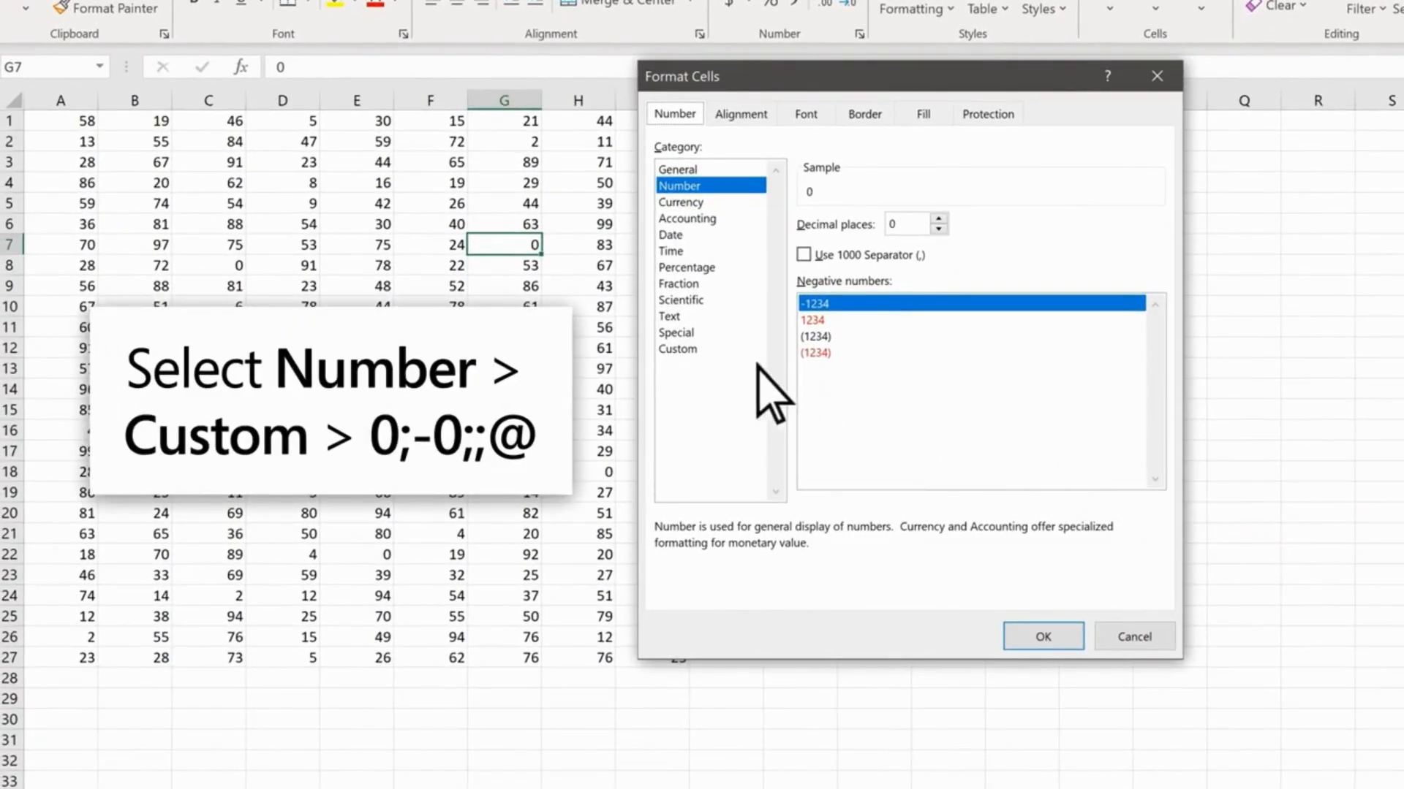
{"action": "left_click", "coordinate": [716, 349]}
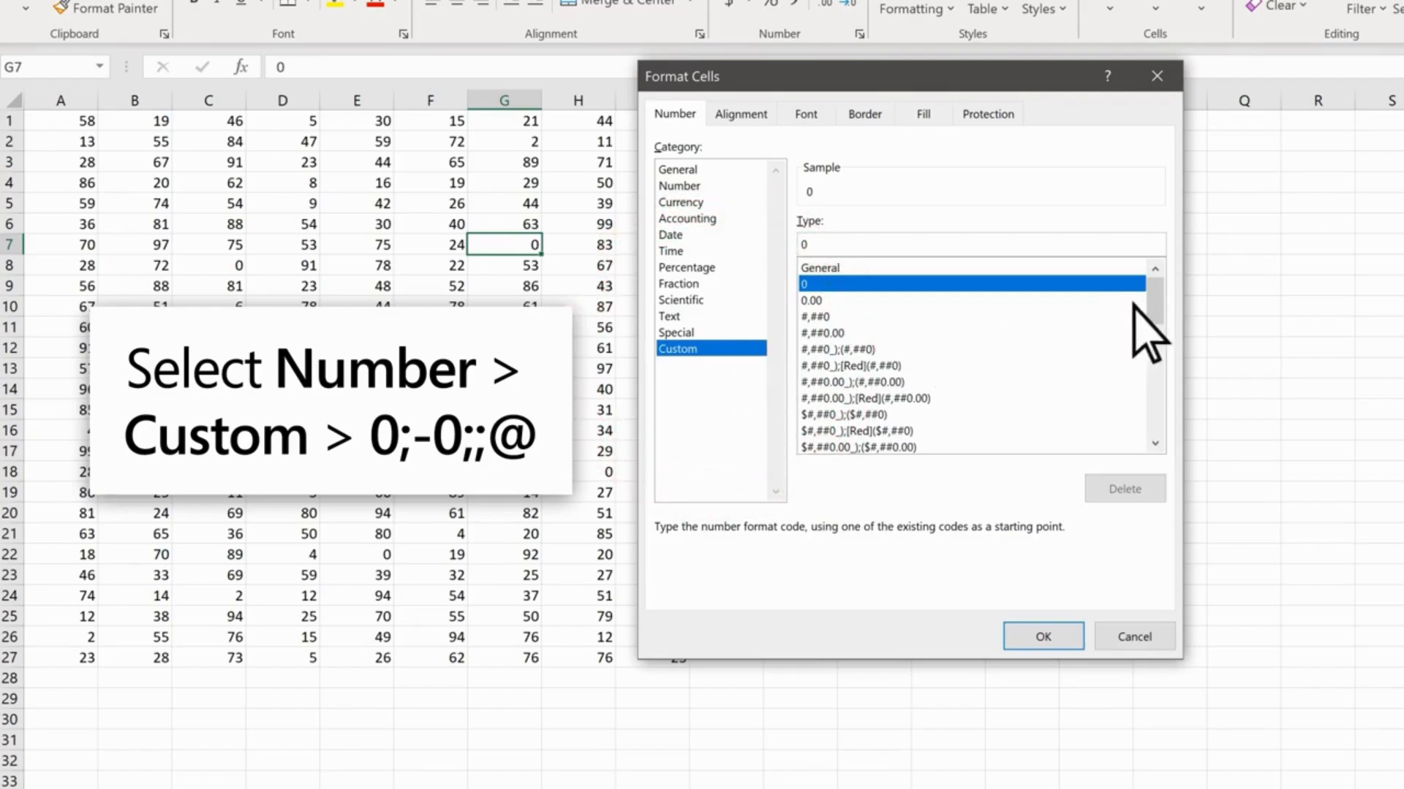
{"action": "left_click_drag", "start_coordinate": [1155, 301], "coordinate": [1165, 438]}
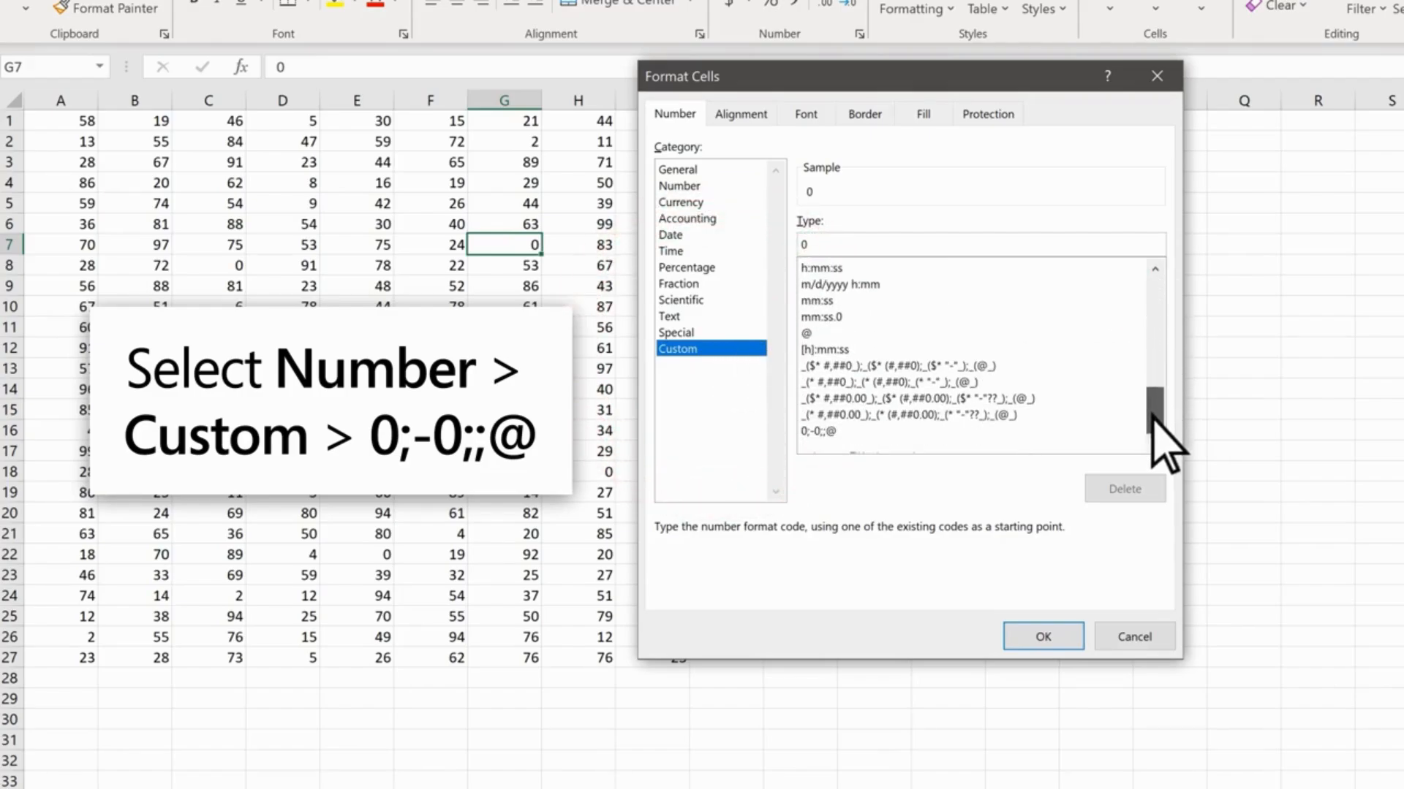
{"action": "left_click", "coordinate": [914, 431]}
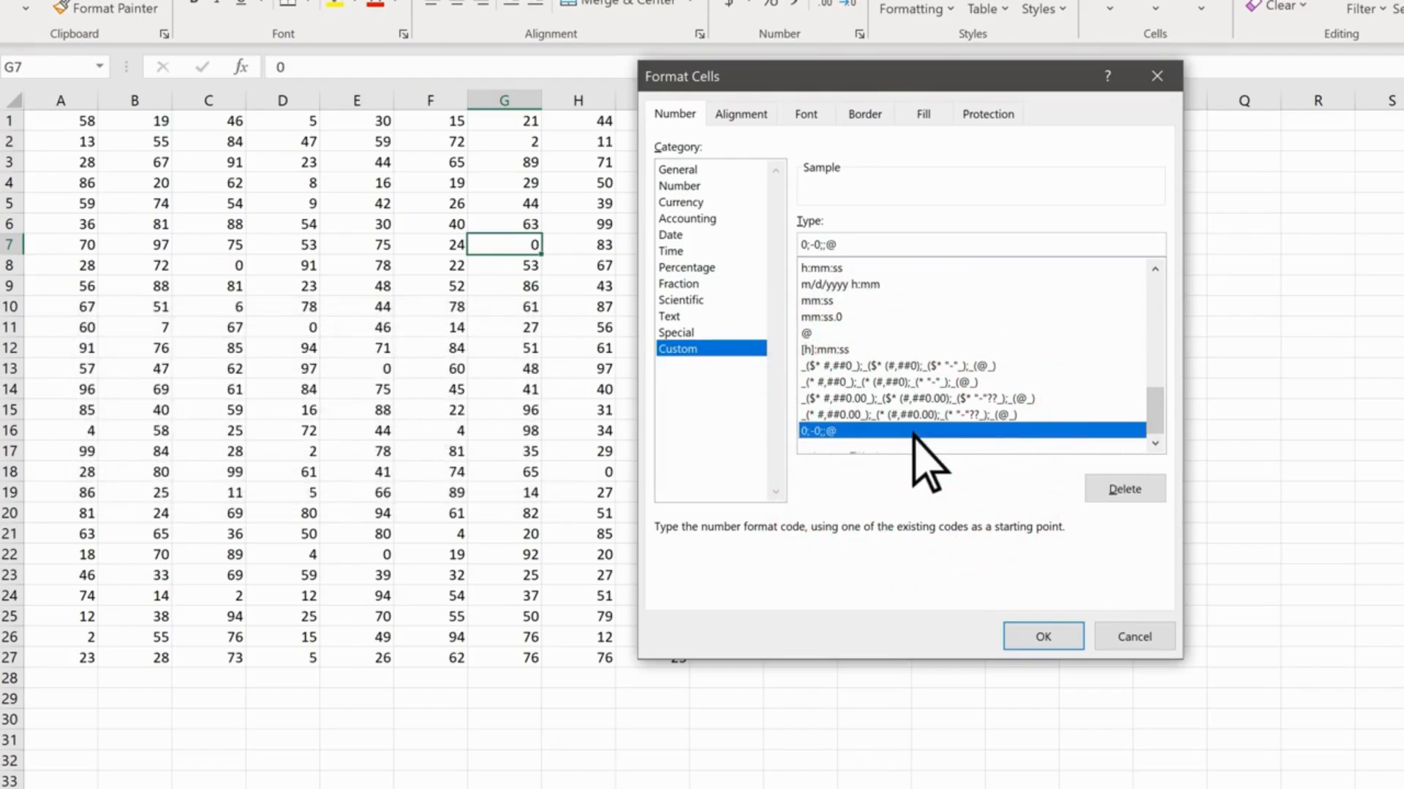
{"action": "left_click", "coordinate": [1048, 633]}
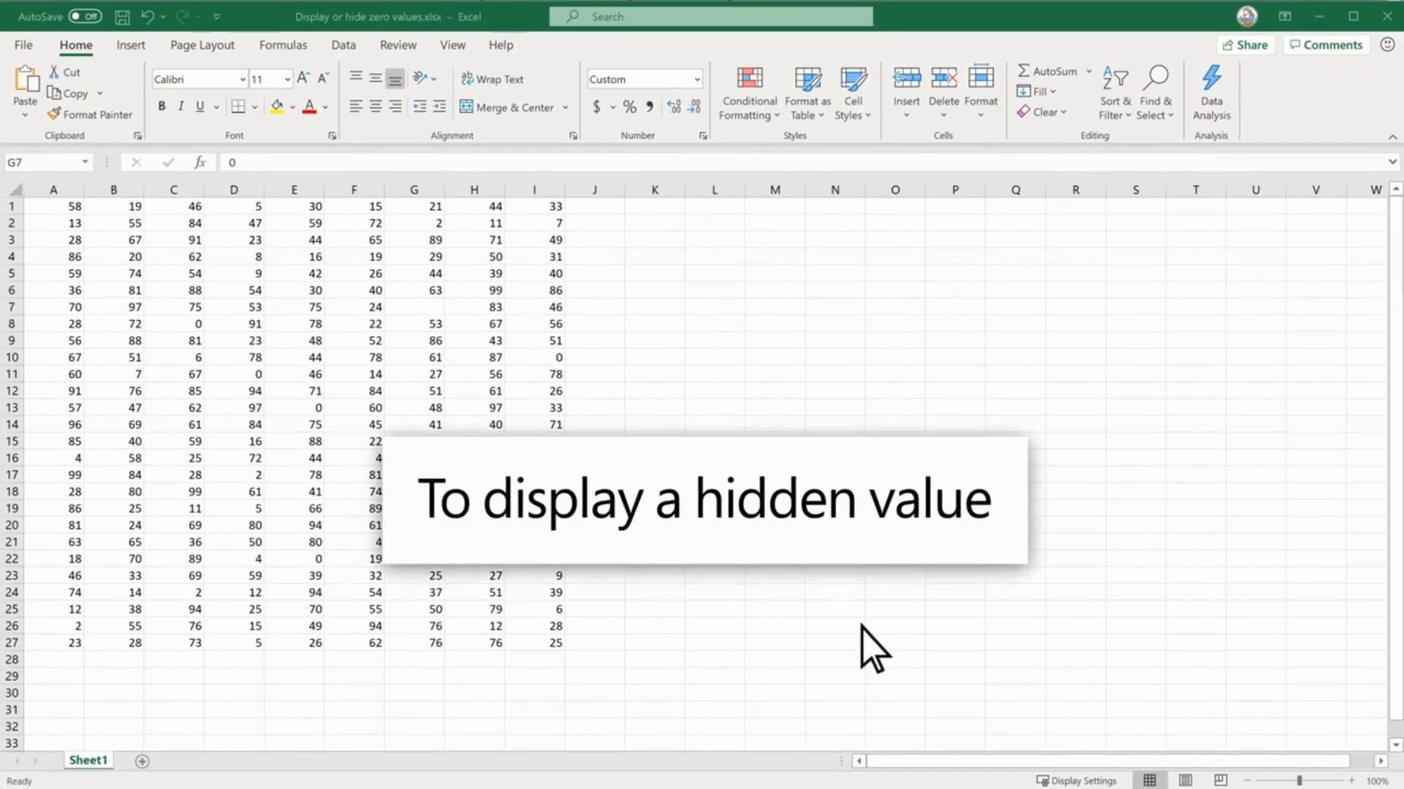
Display the hidden zero in G7 again by setting its number format to General
{"action": "left_click", "coordinate": [432, 315]}
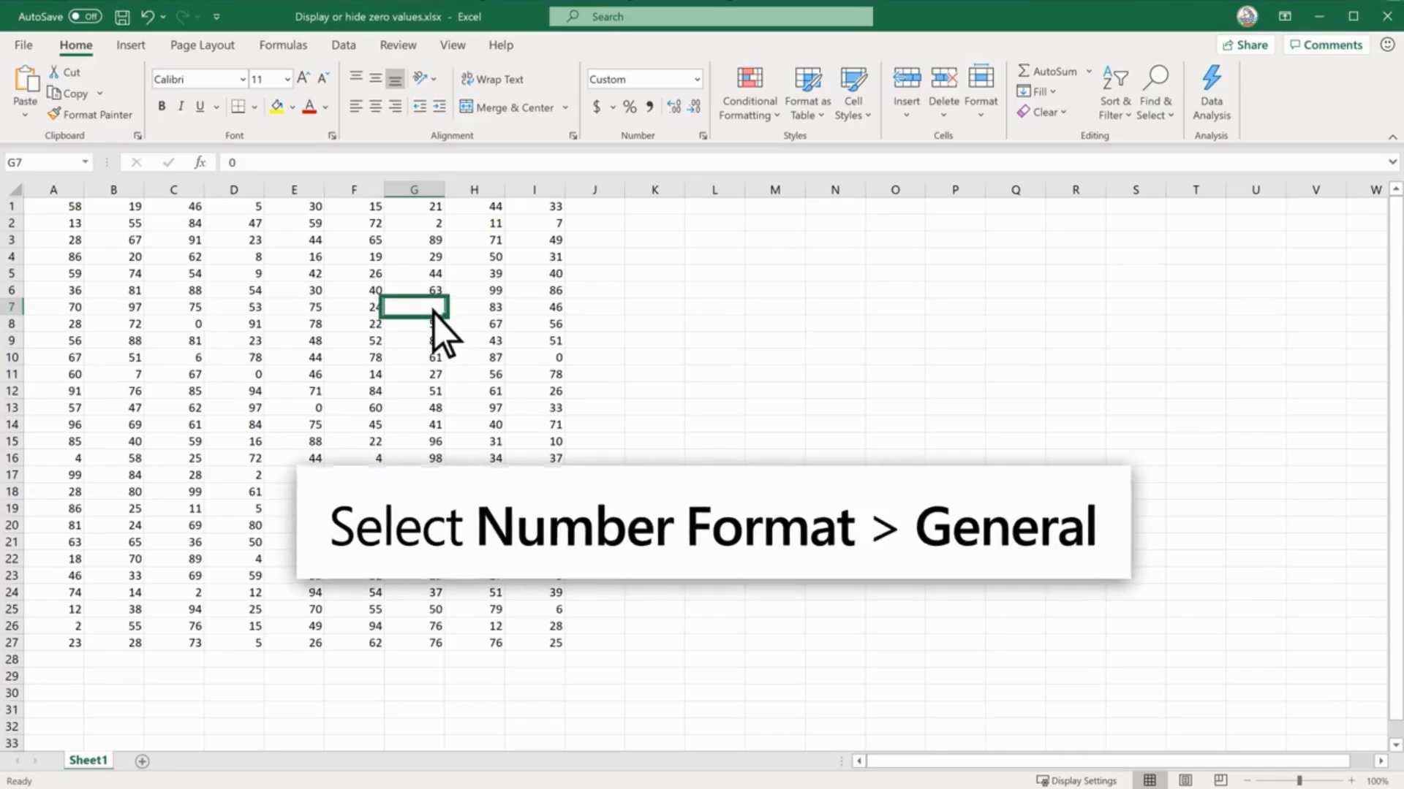
{"action": "left_click", "coordinate": [696, 82]}
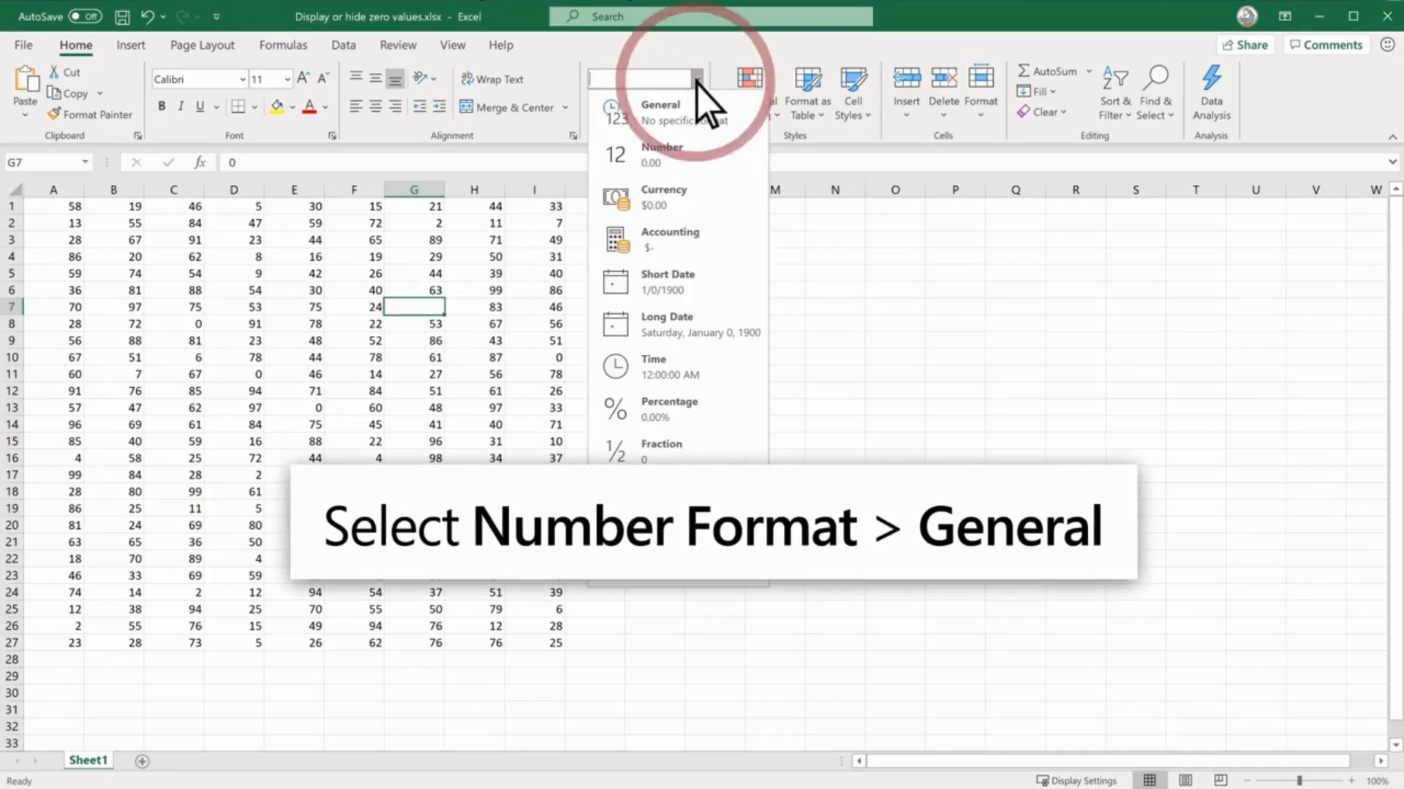
{"action": "left_click", "coordinate": [703, 117]}
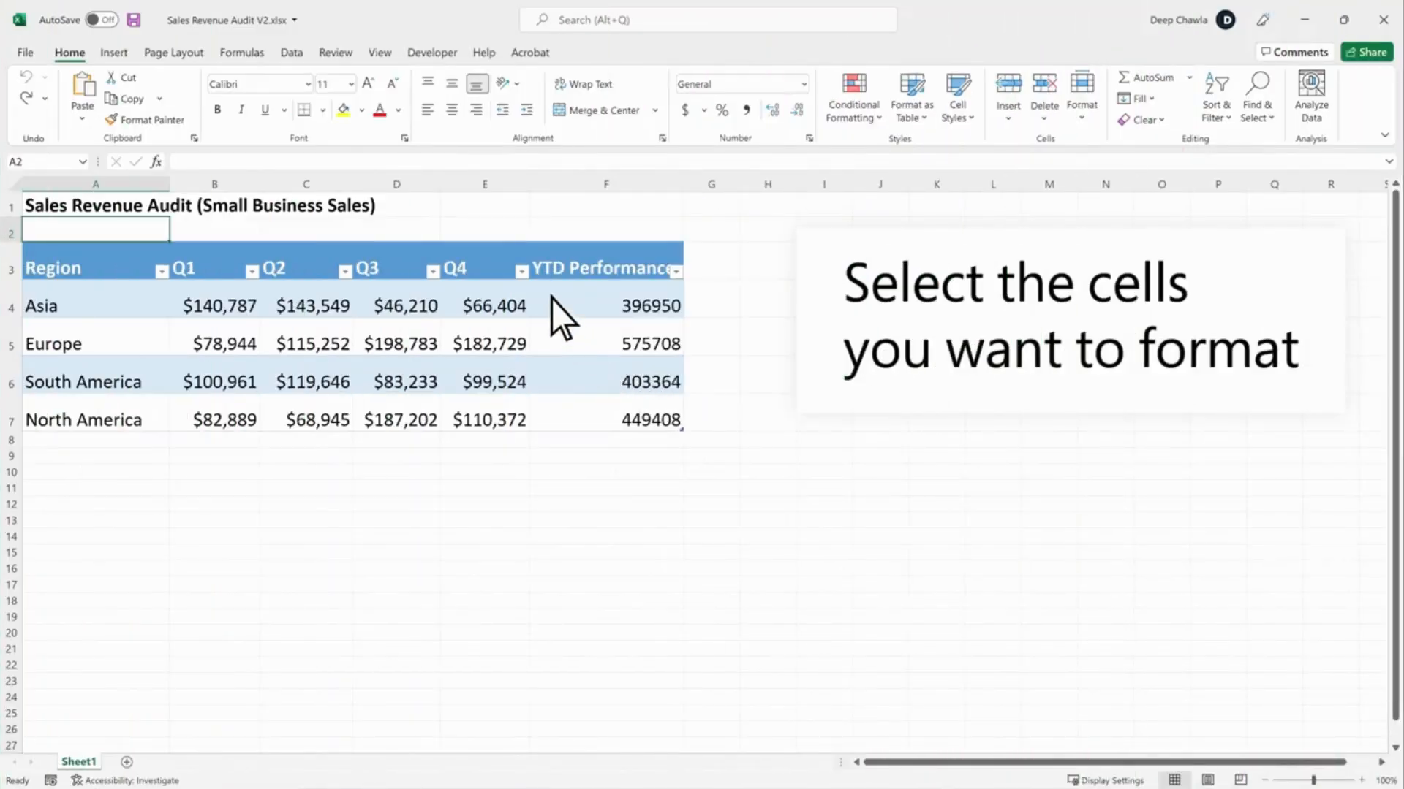
Define the custom number format 0.00" dollars" for the YTD Performance values in F4:F7 of the sales revenue table
{"action": "left_click_drag", "start_coordinate": [552, 300], "coordinate": [571, 414]}
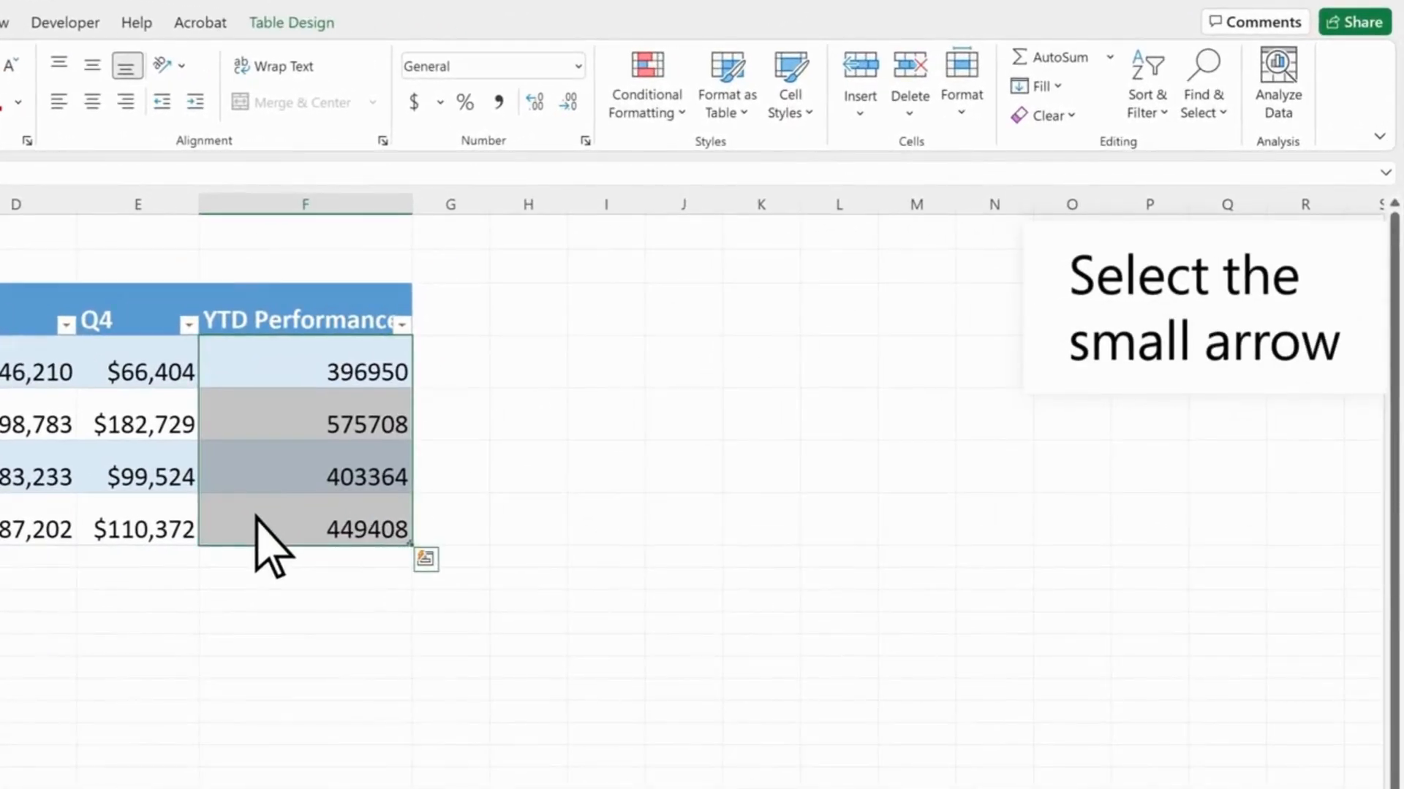
{"action": "left_click", "coordinate": [585, 141]}
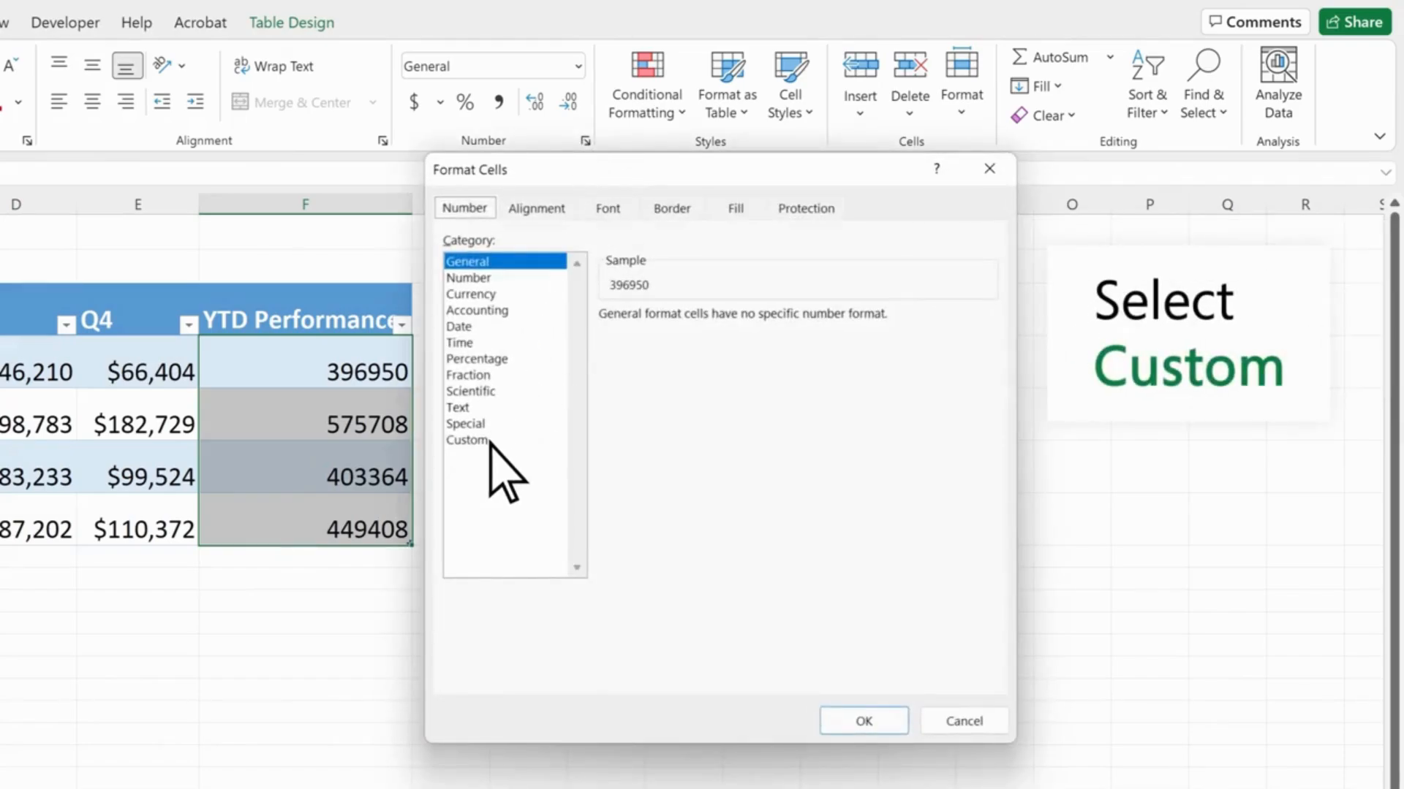
{"action": "left_click", "coordinate": [468, 440]}
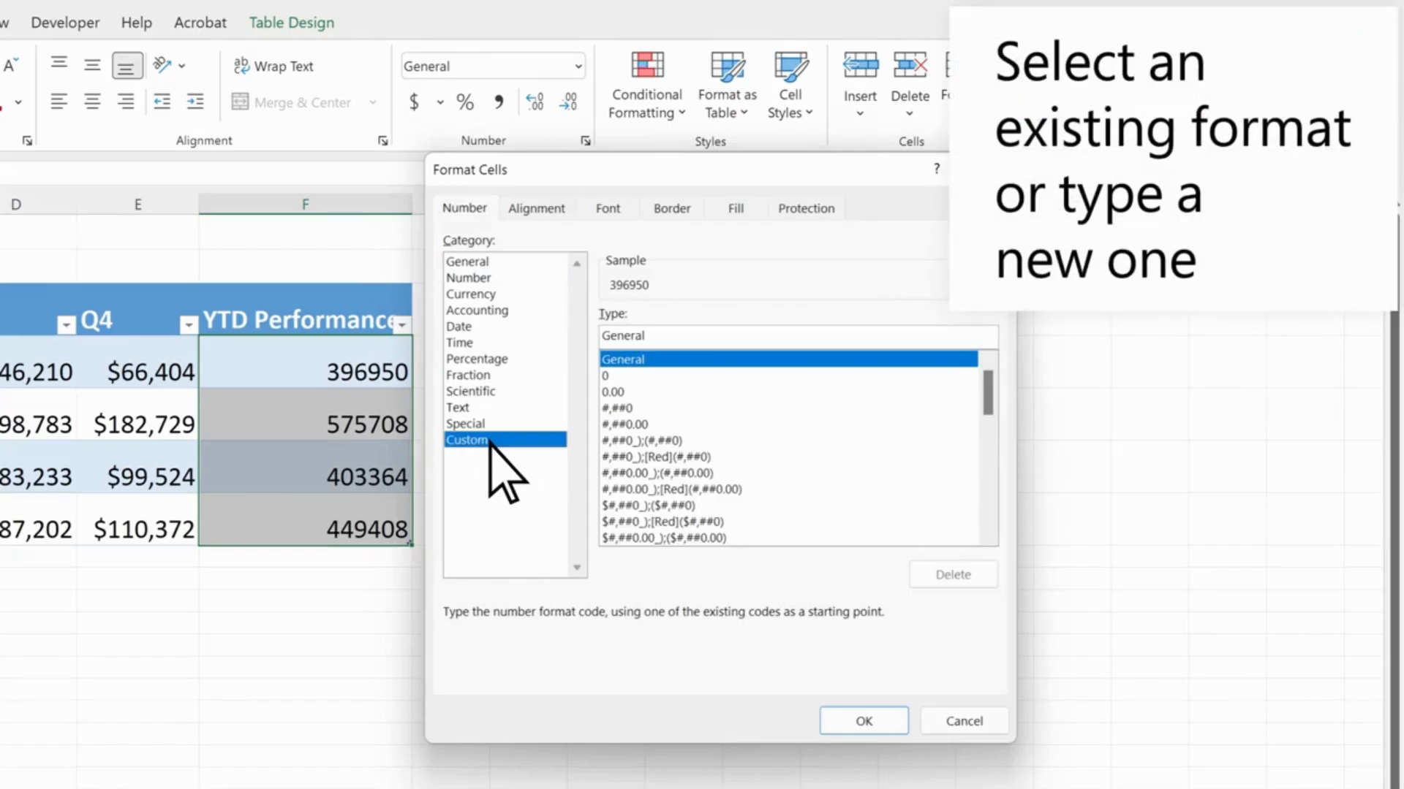
{"action": "left_click", "coordinate": [626, 393]}
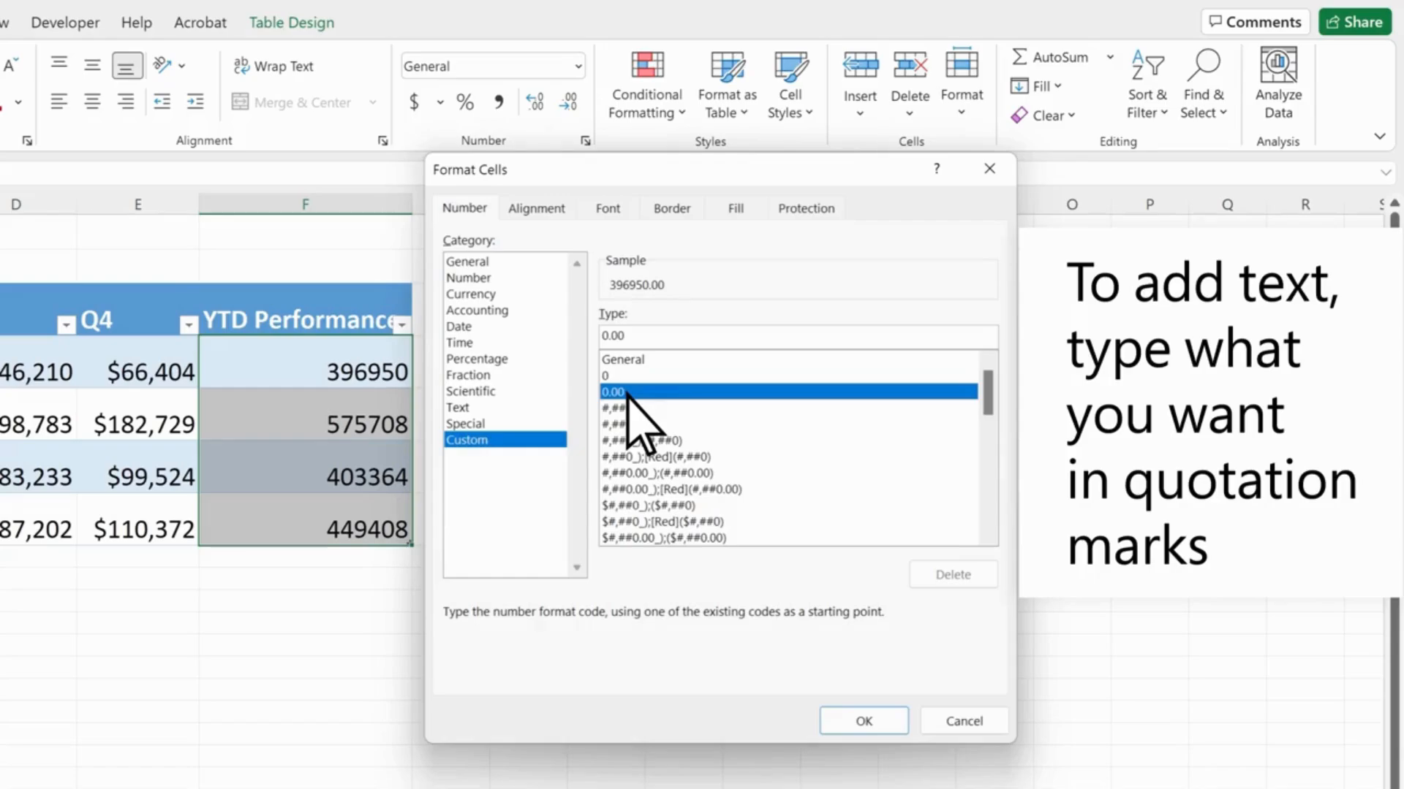
{"action": "left_click", "coordinate": [638, 336]}
{"action": "type", "text": "\""}
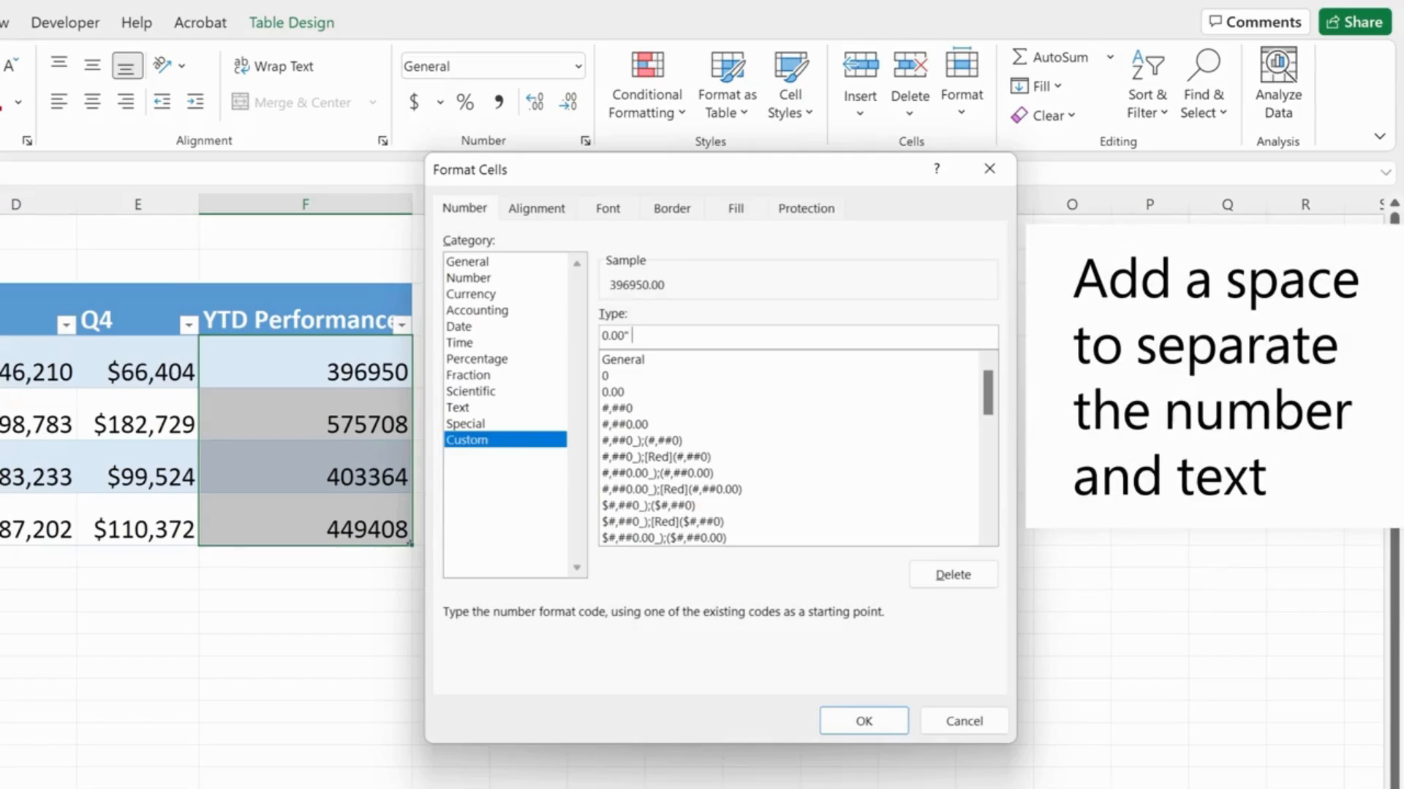
{"action": "type", "text": "dollars\""}
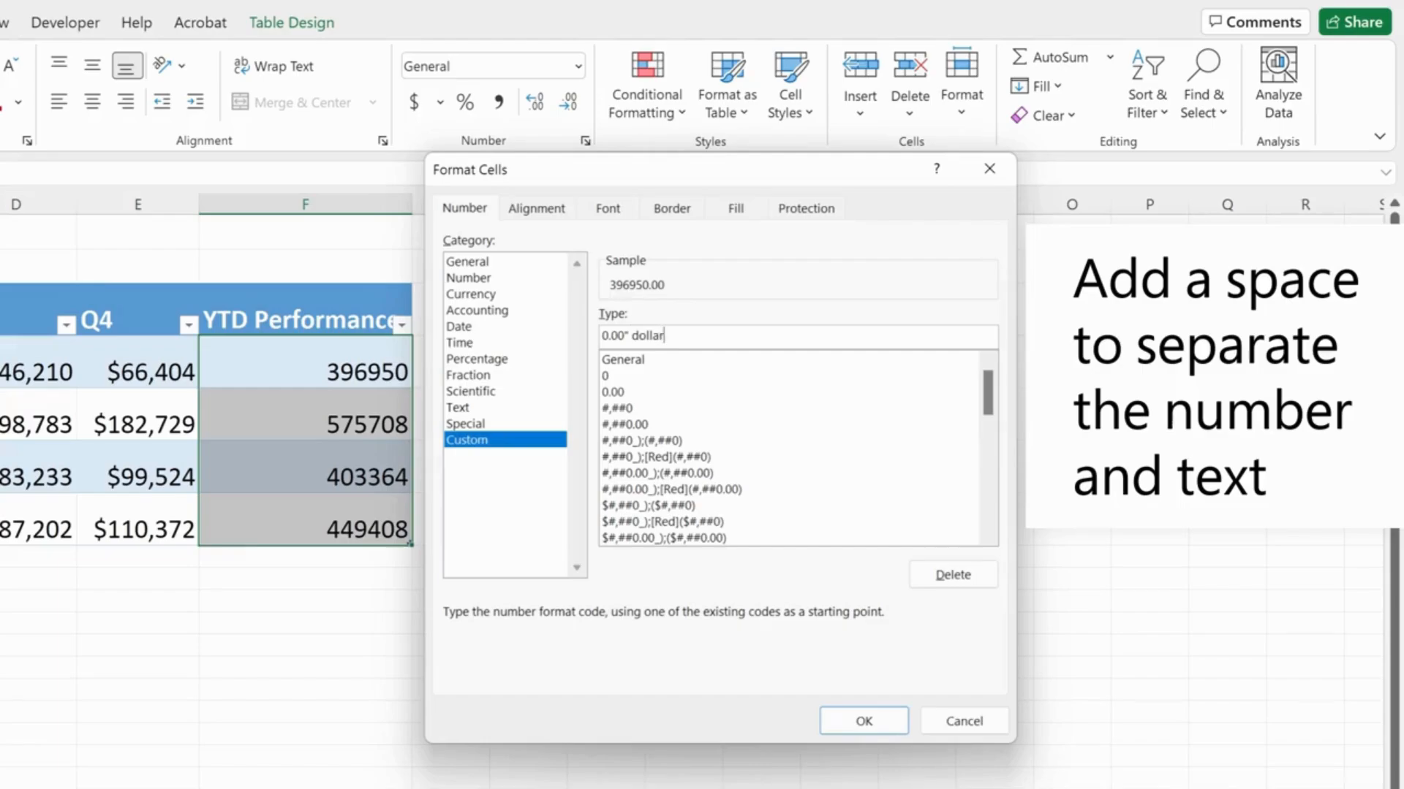